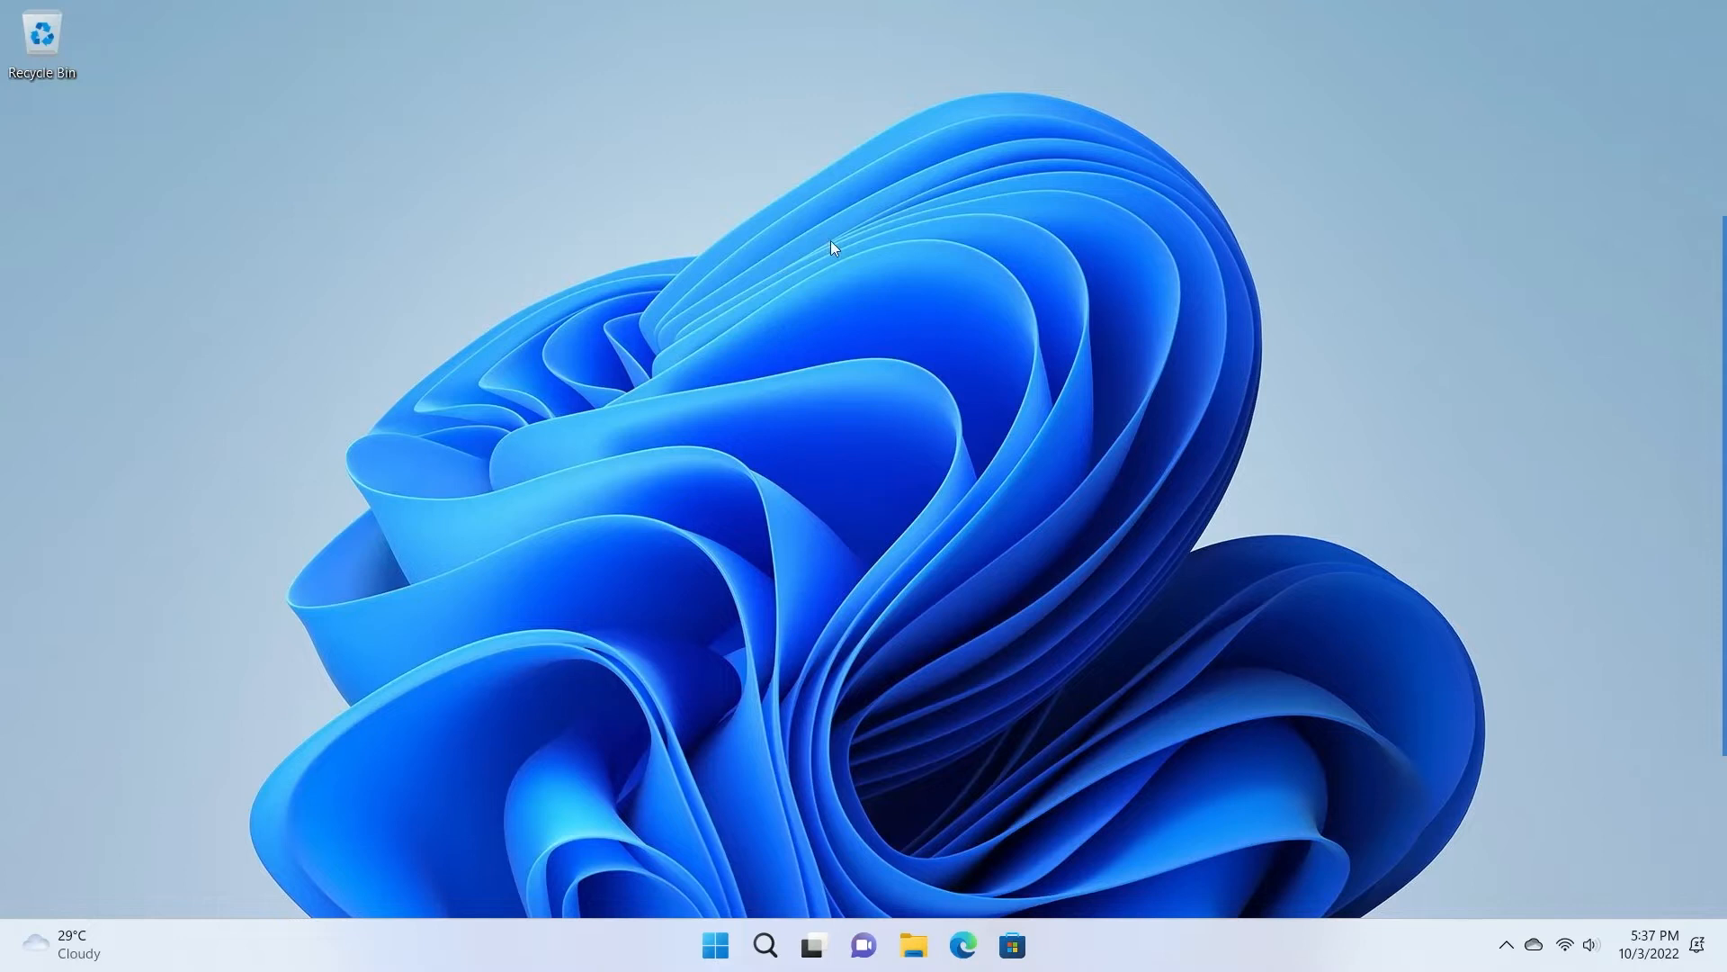
# Search Bing in Microsoft Edge for 'Mamp'.
pyautogui.click(964, 945)
pyautogui.click(547, 482)
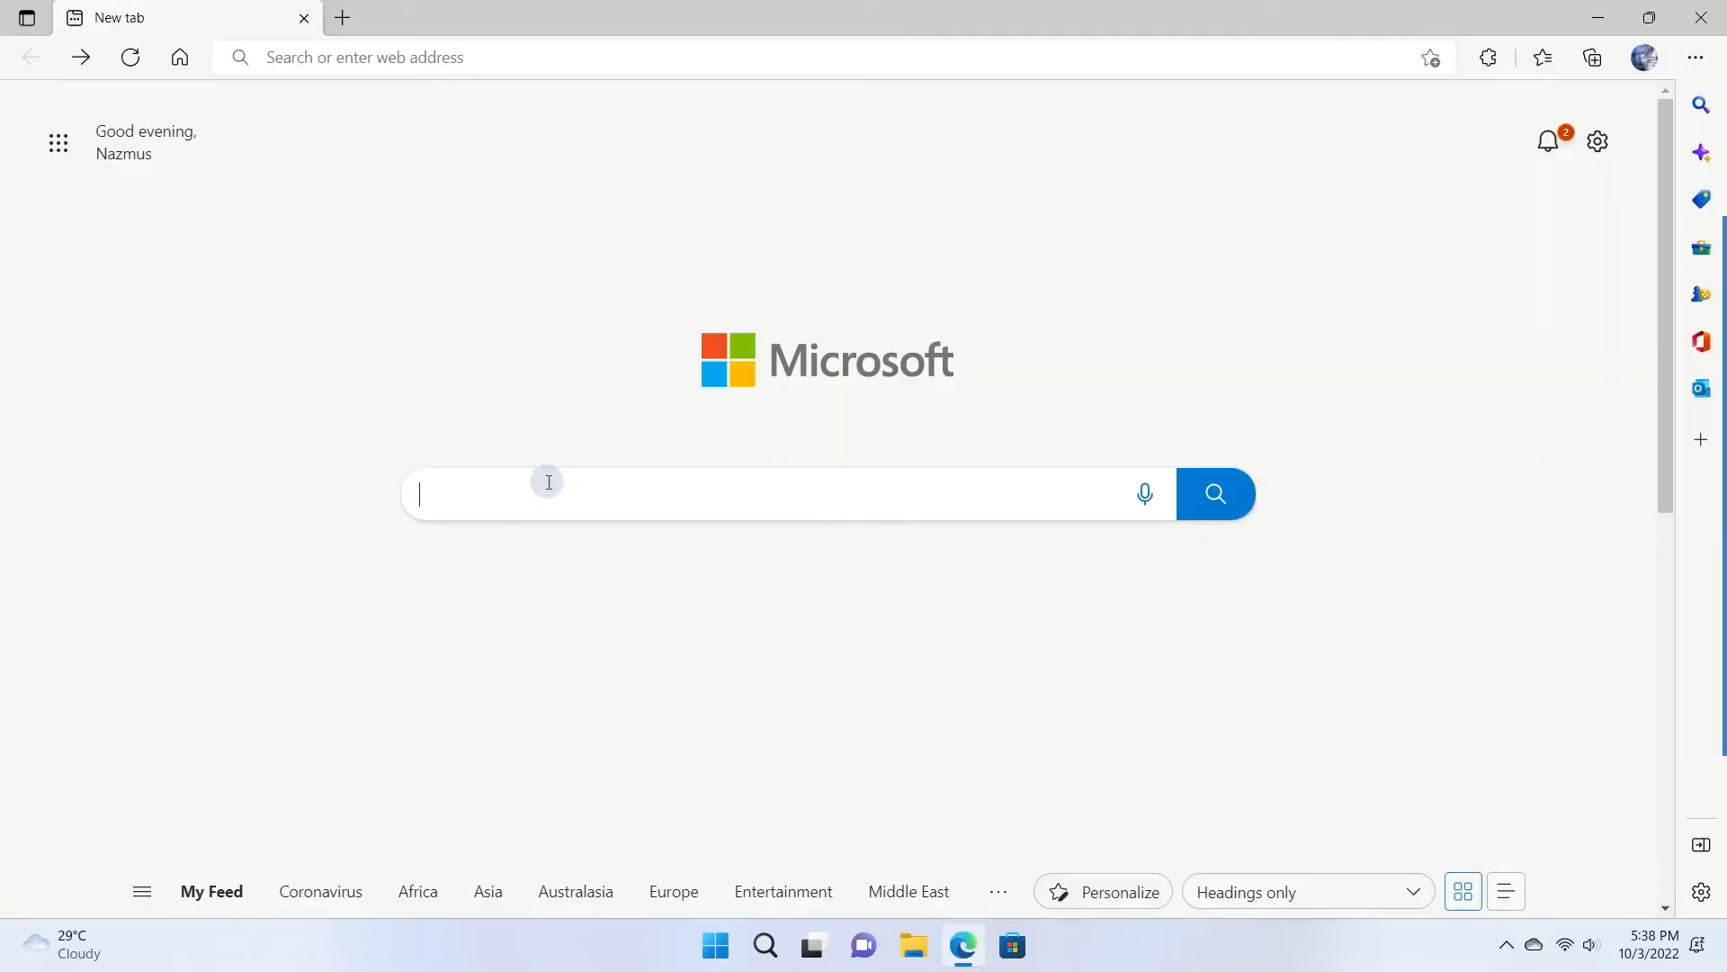
pyautogui.write('Mamp')
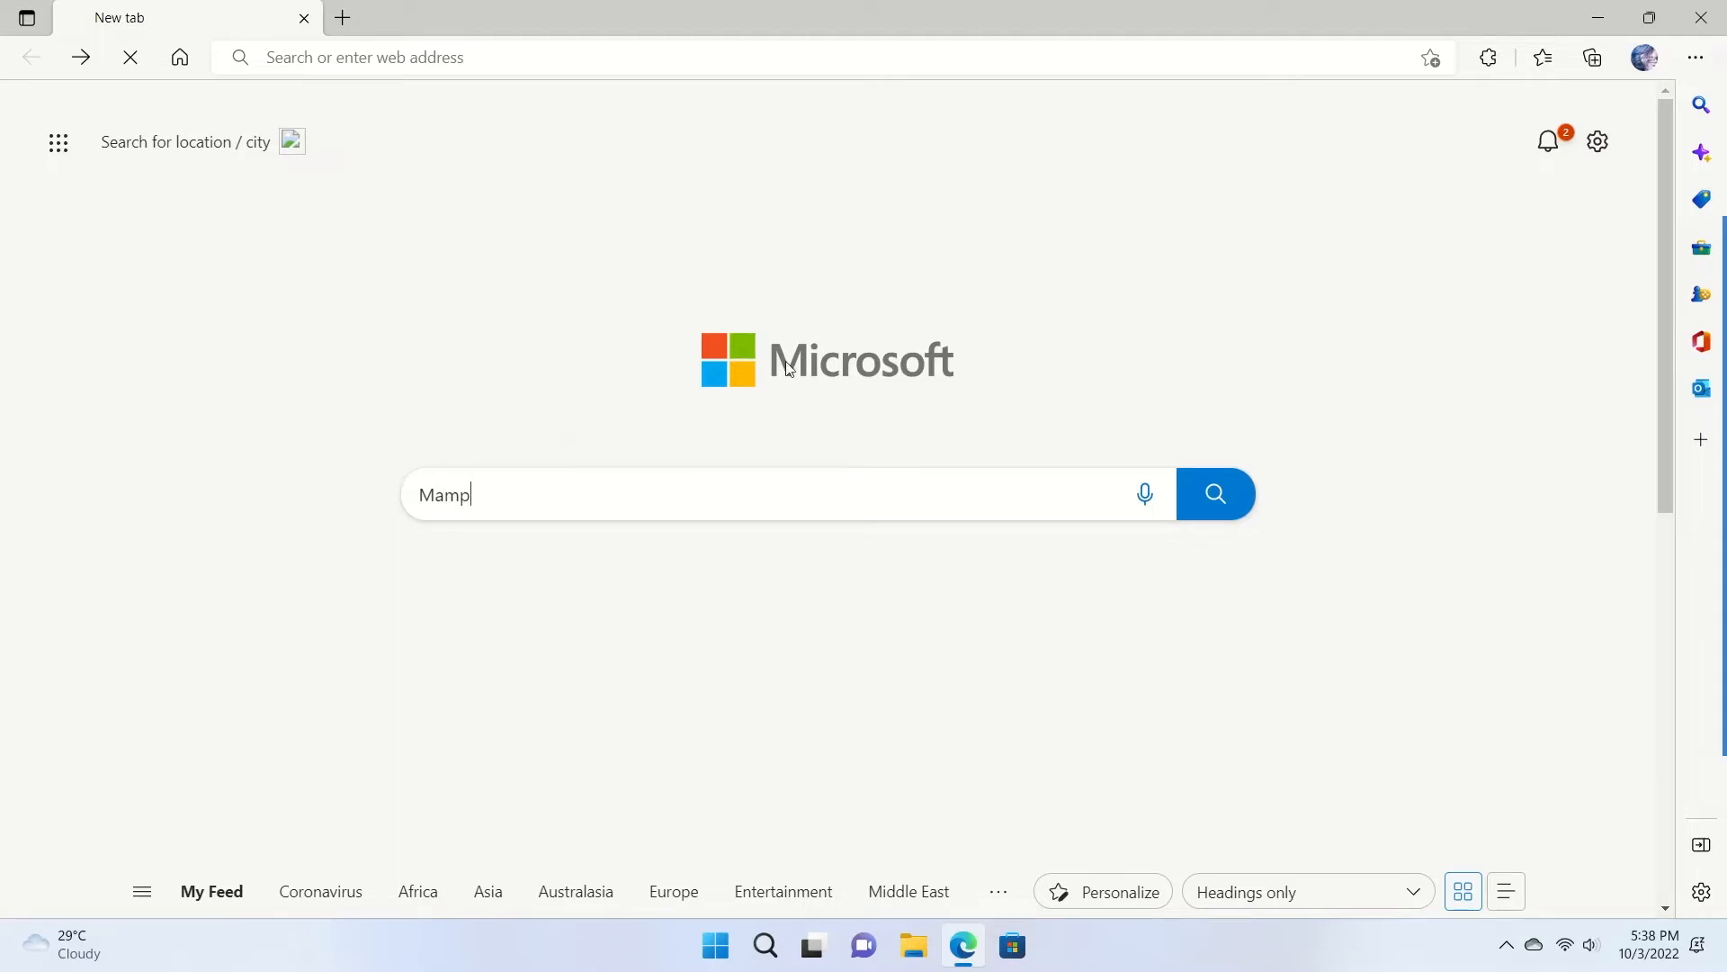
pyautogui.press('Return')
pyautogui.moveTo(782, 364)
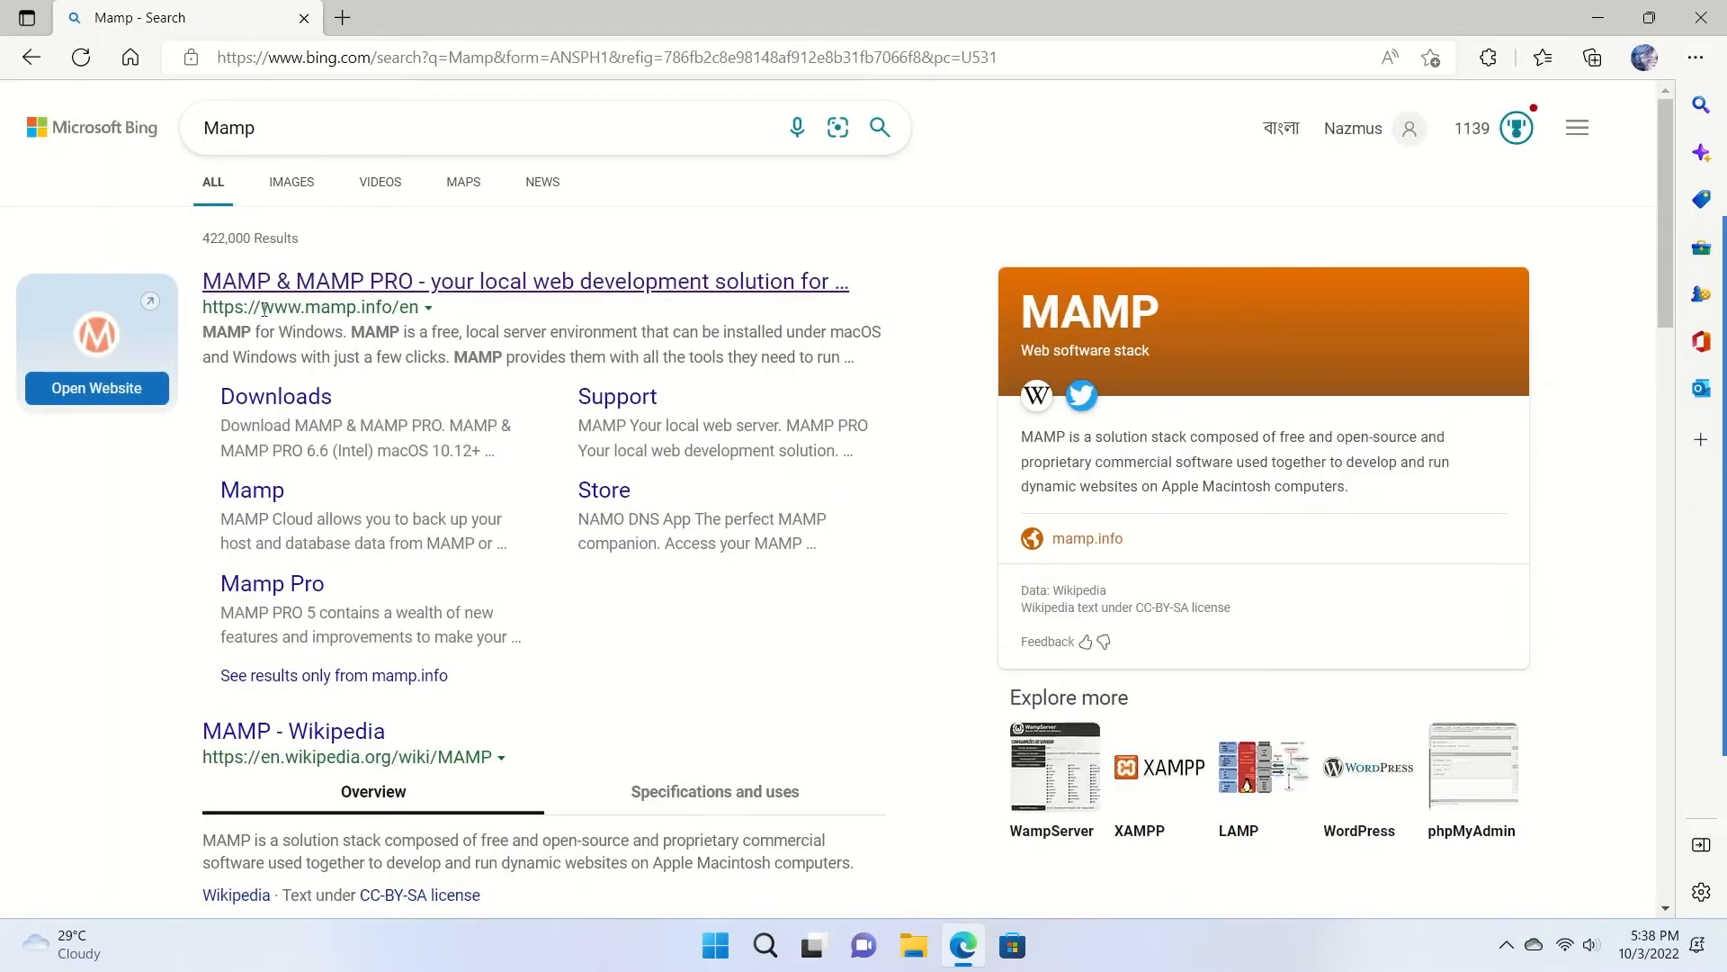
# Open mamp.info from the first result and go to its free MAMP download page.
pyautogui.moveTo(304, 307); pyautogui.dragTo(392, 306)
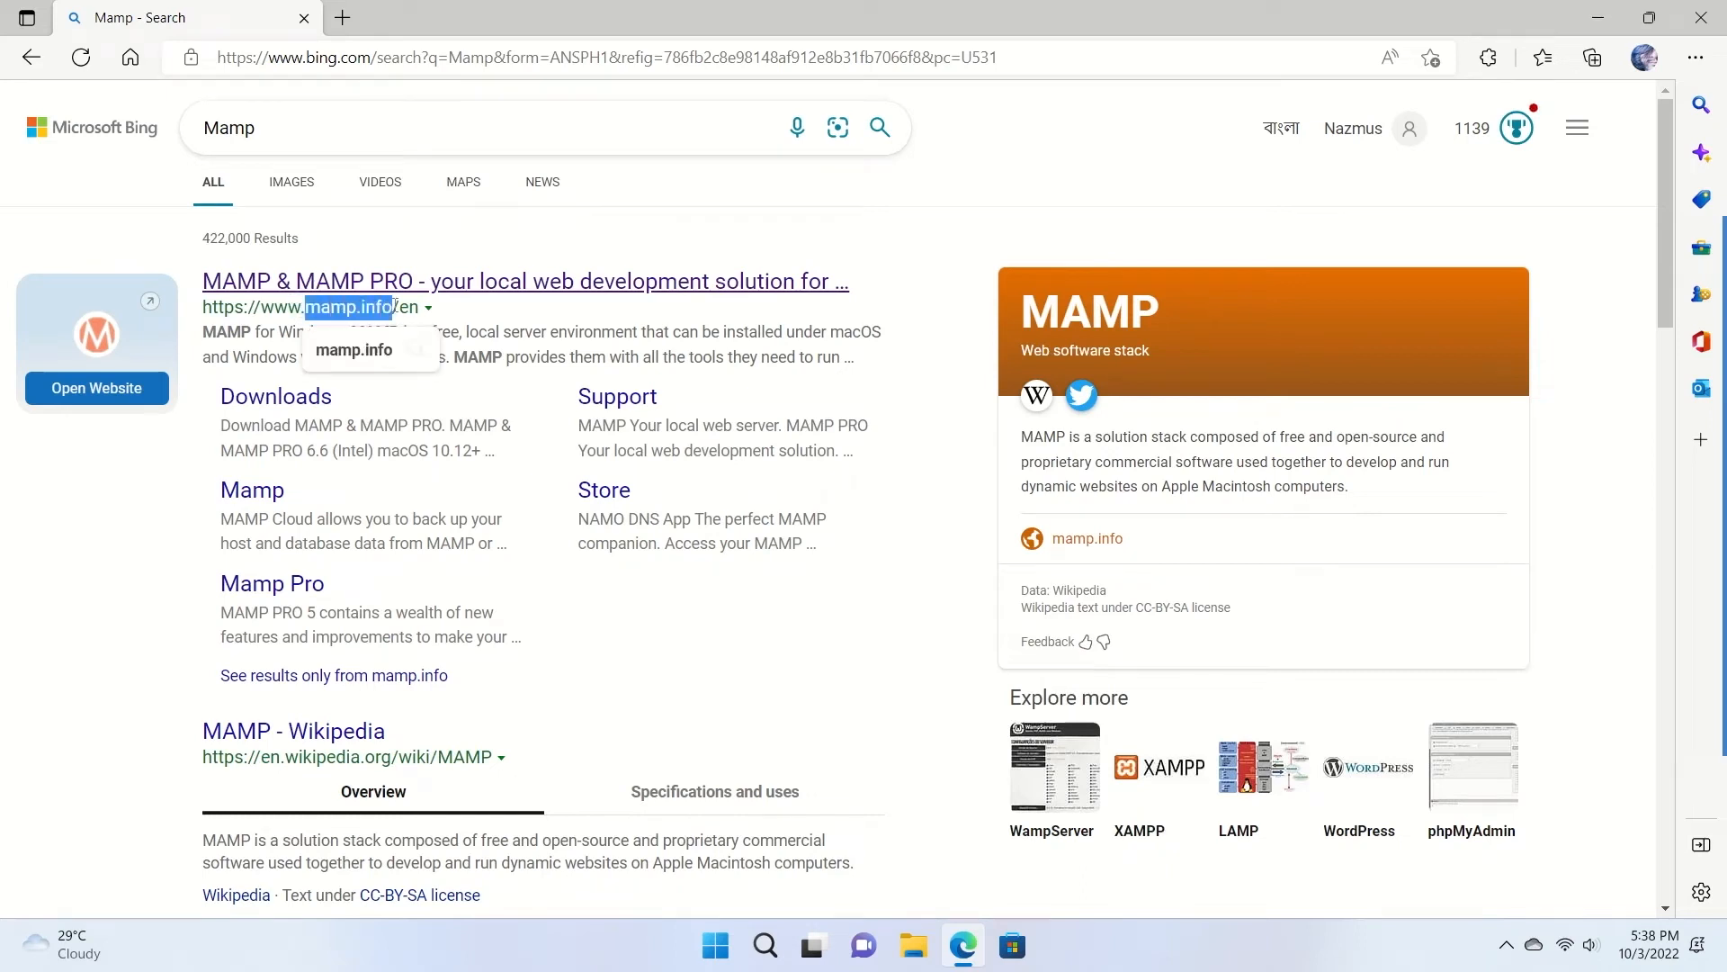
pyautogui.click(347, 255)
pyautogui.click(569, 297)
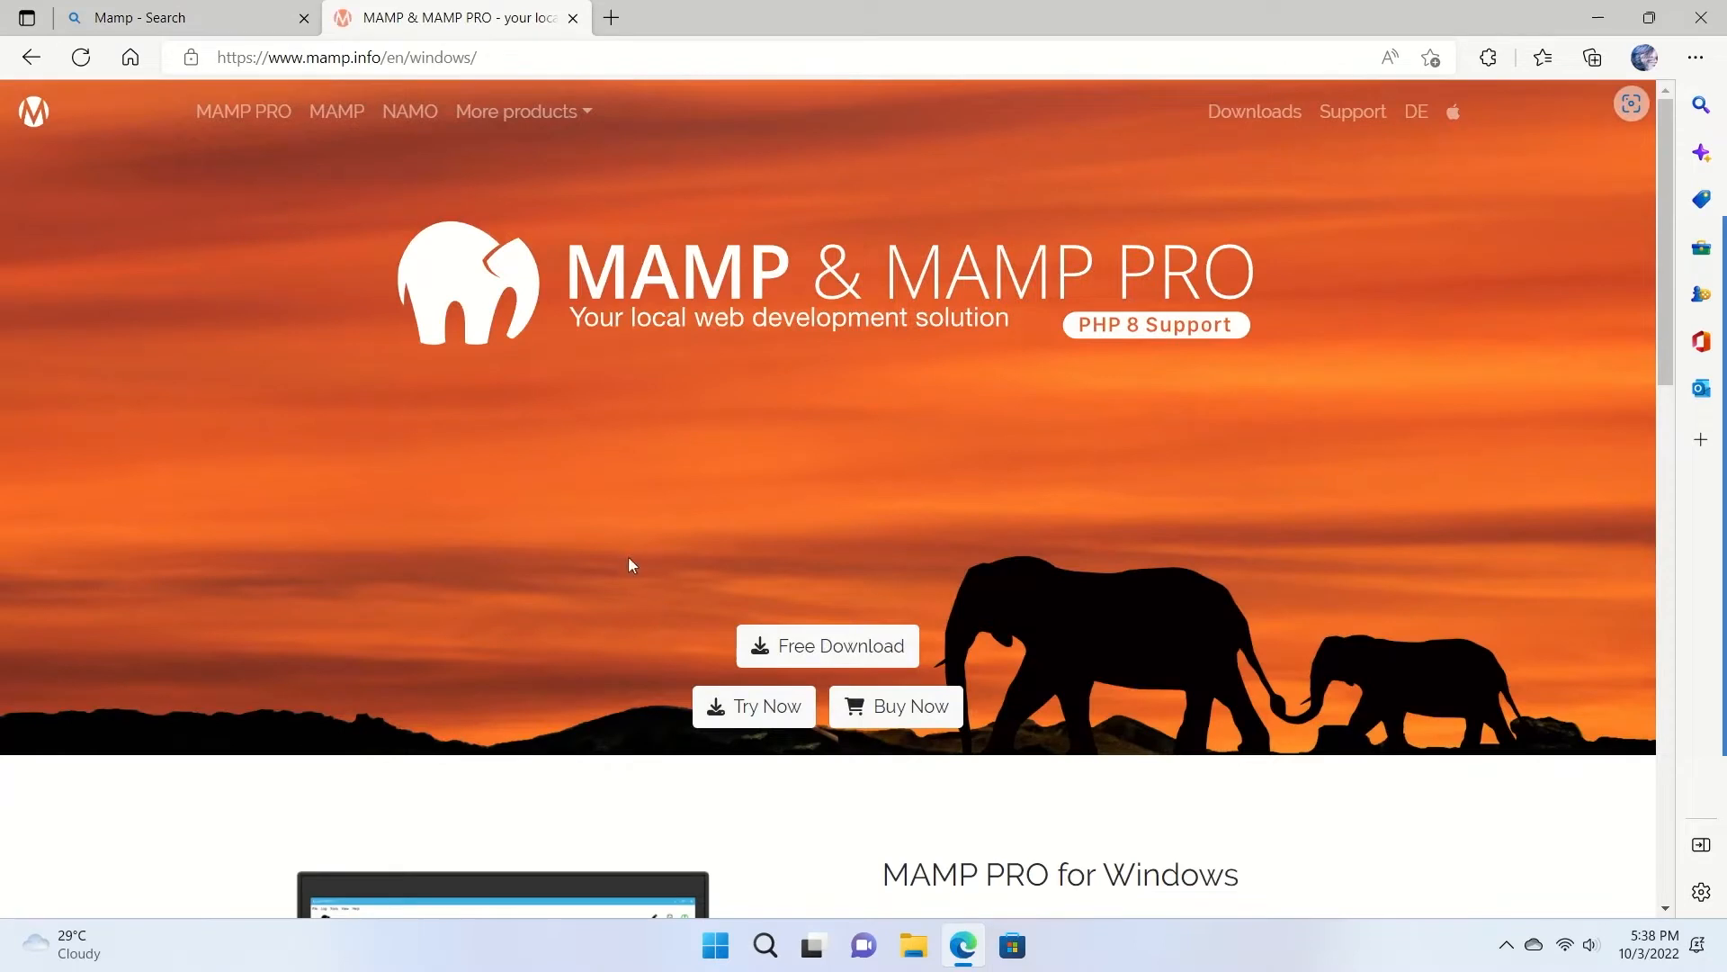
pyautogui.scroll(-8, 591, 475)
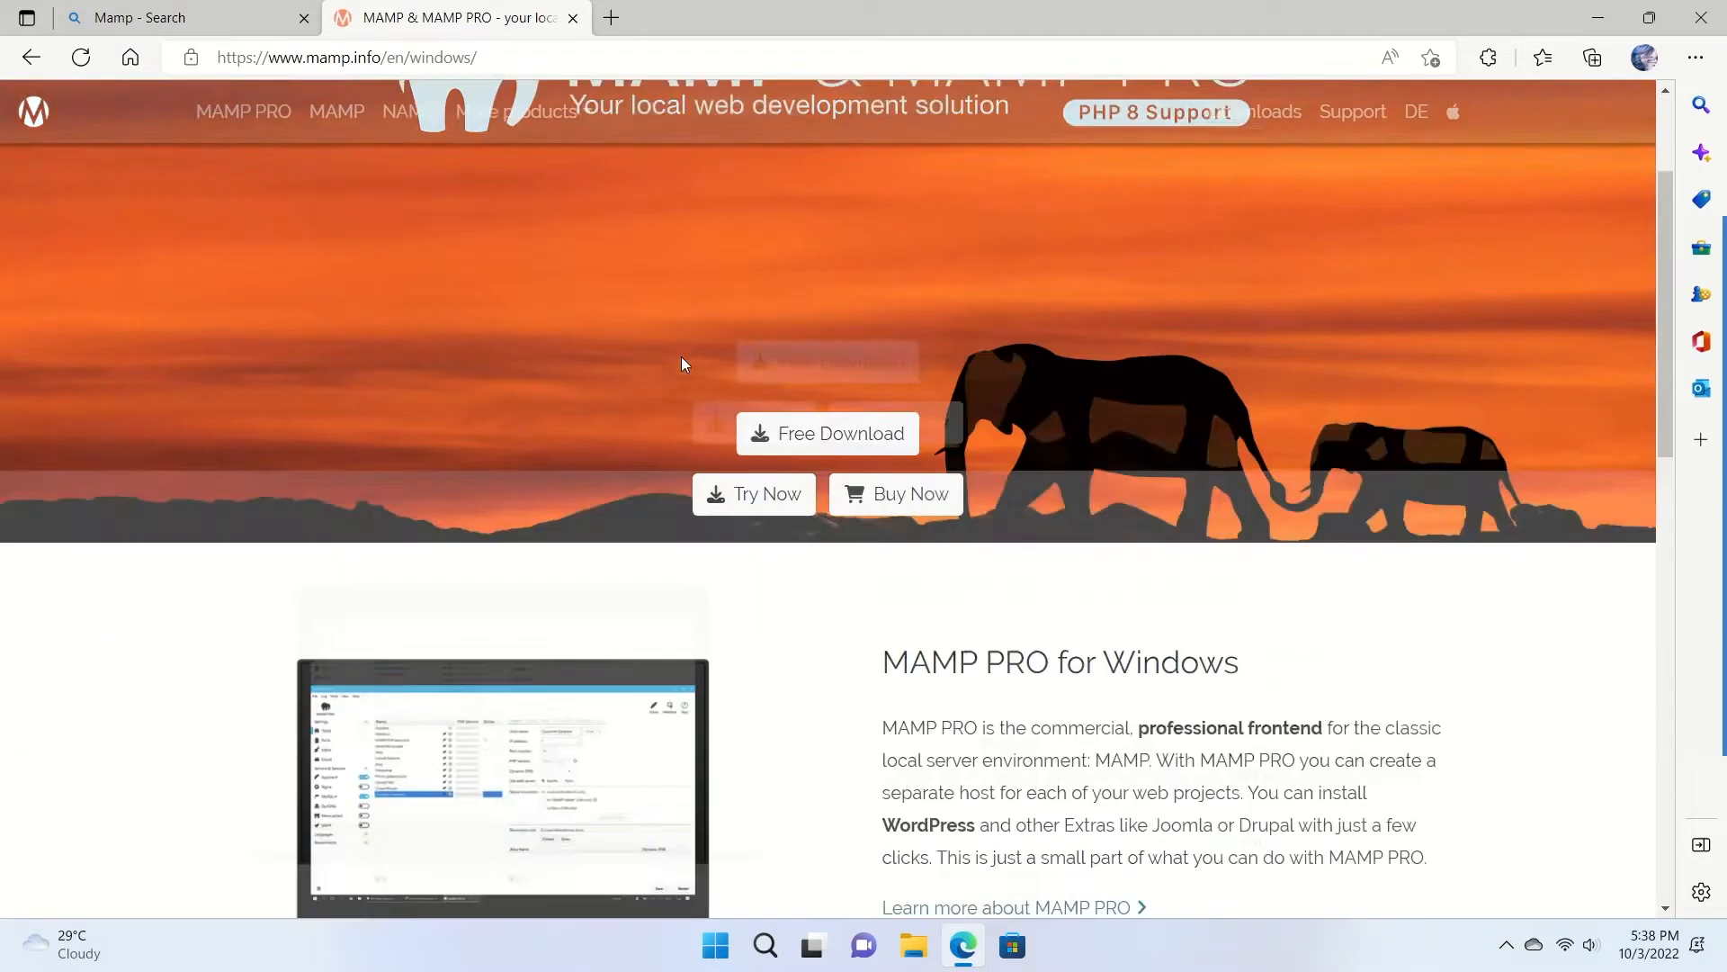
pyautogui.scroll(3, 682, 356)
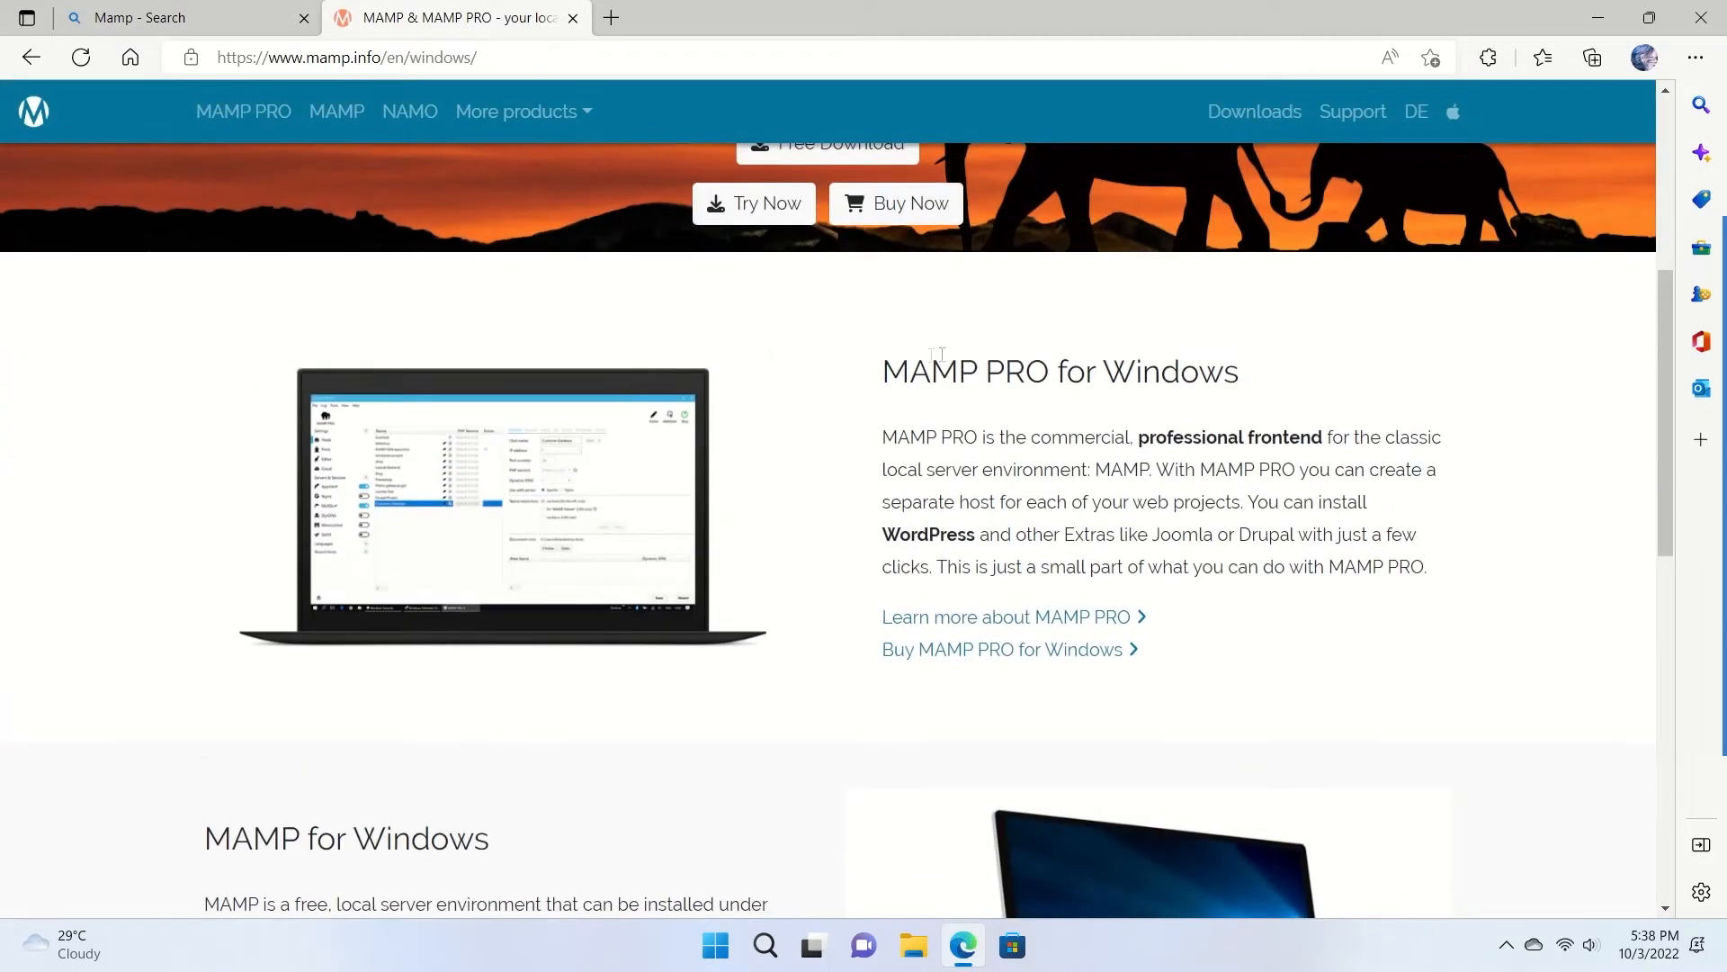
pyautogui.scroll(-5, 1320, 378)
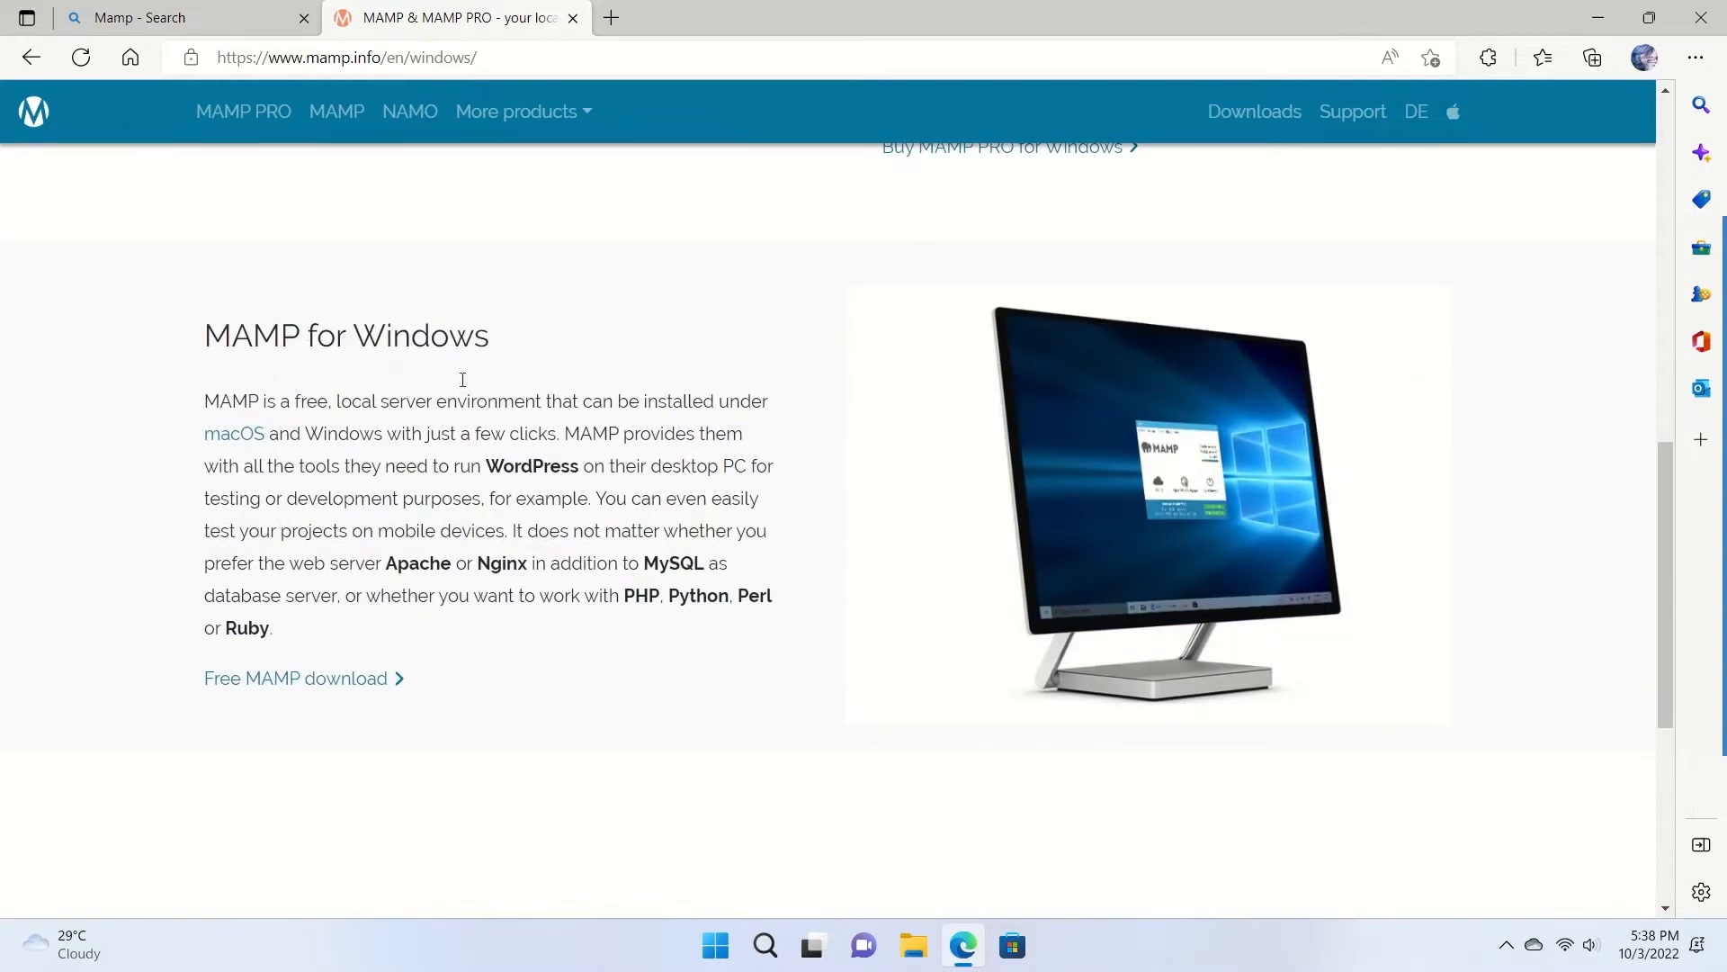
pyautogui.click(302, 686)
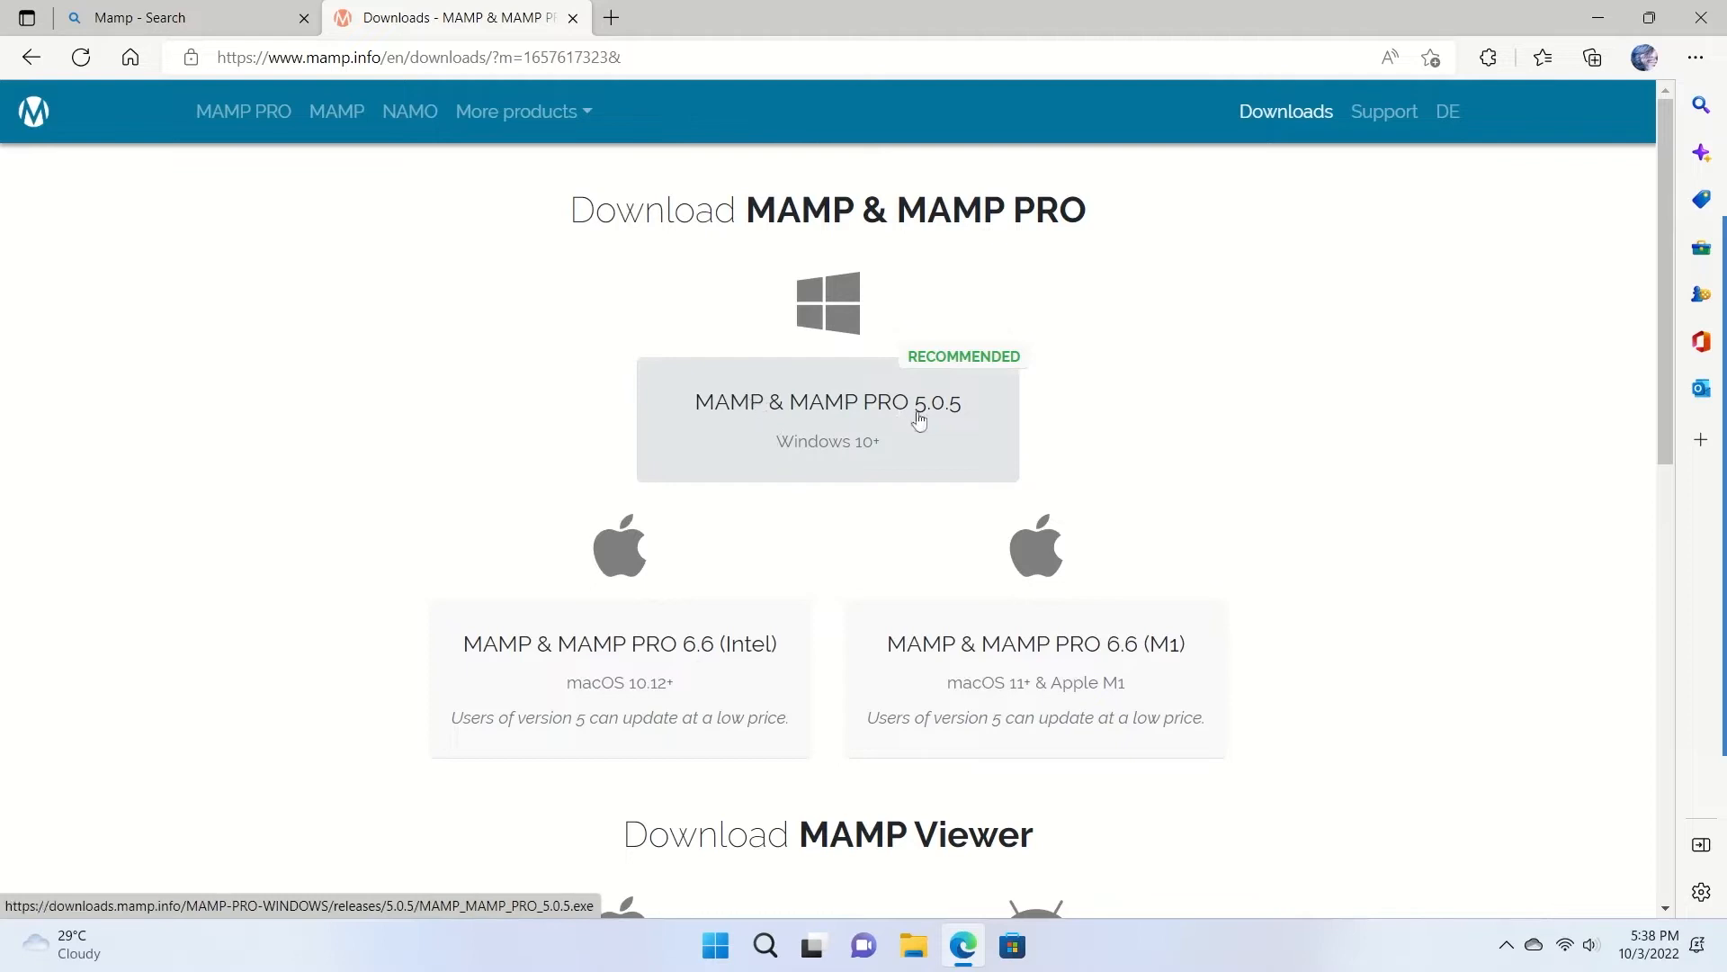
# Start downloading the 683 MB MAMP & MAMP PRO 5.0.5 installer for Windows.
pyautogui.click(843, 419)
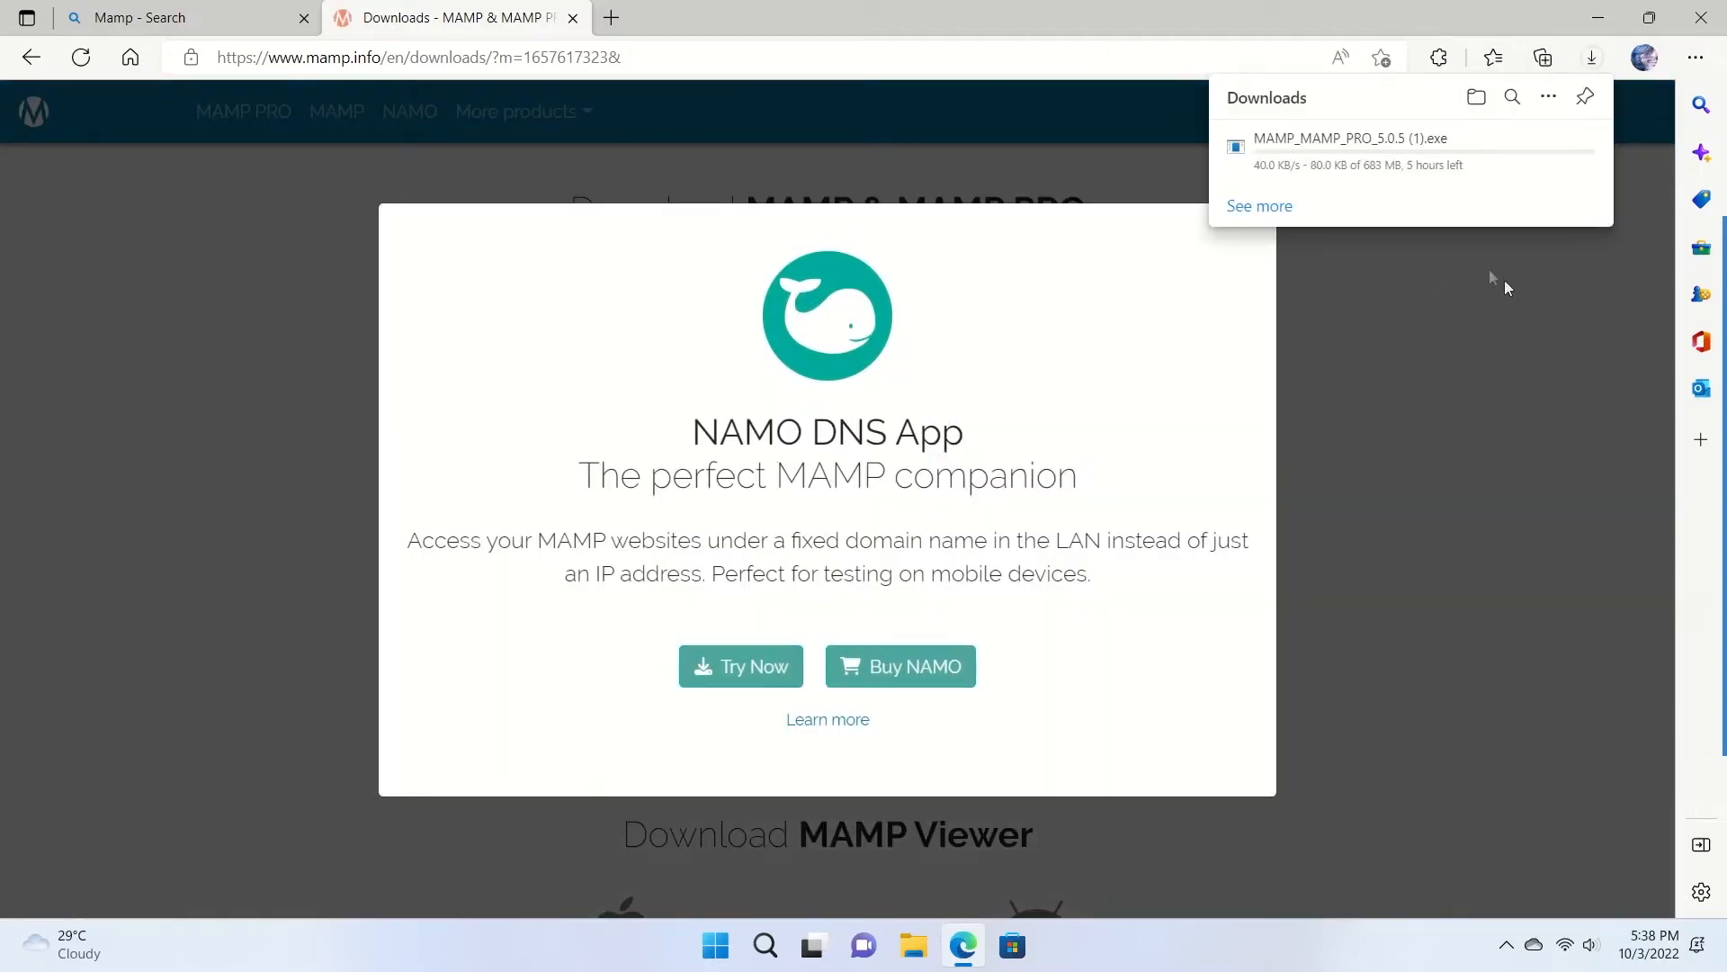
pyautogui.moveTo(1369, 179)
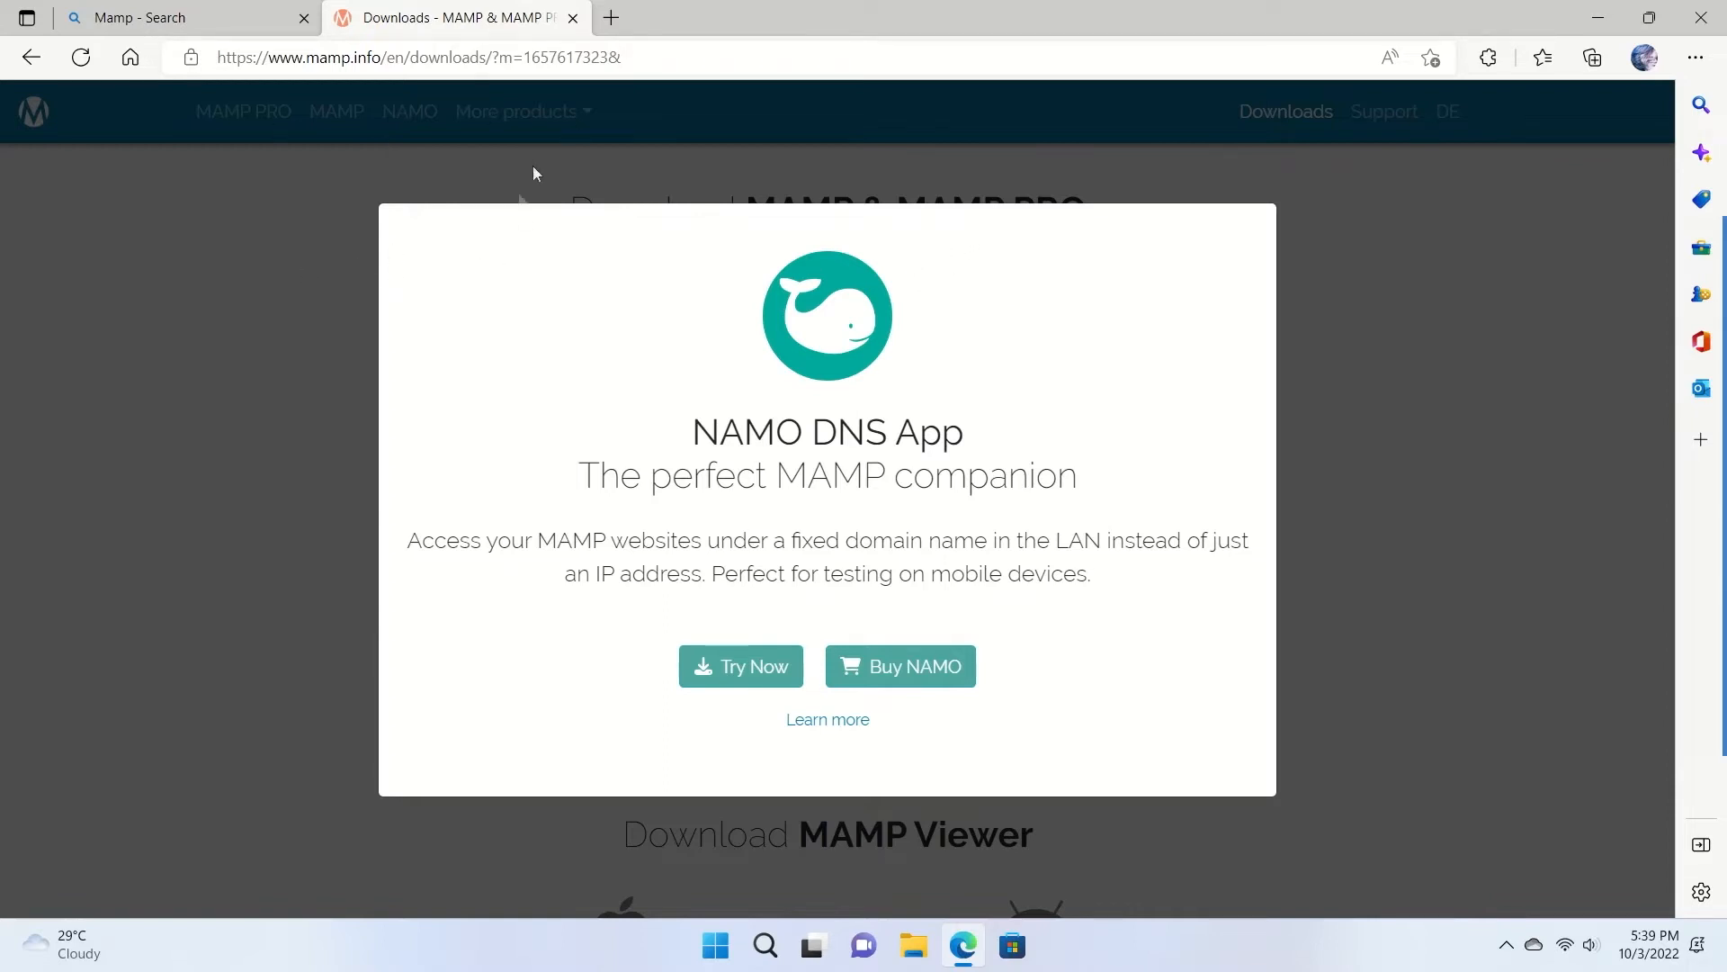
pyautogui.click(32, 56)
# Search for WordPress, open wordpress.org and download the WordPress 6.0.2 zip.
pyautogui.click(33, 61)
pyautogui.click(589, 501)
pyautogui.write('WordPress')
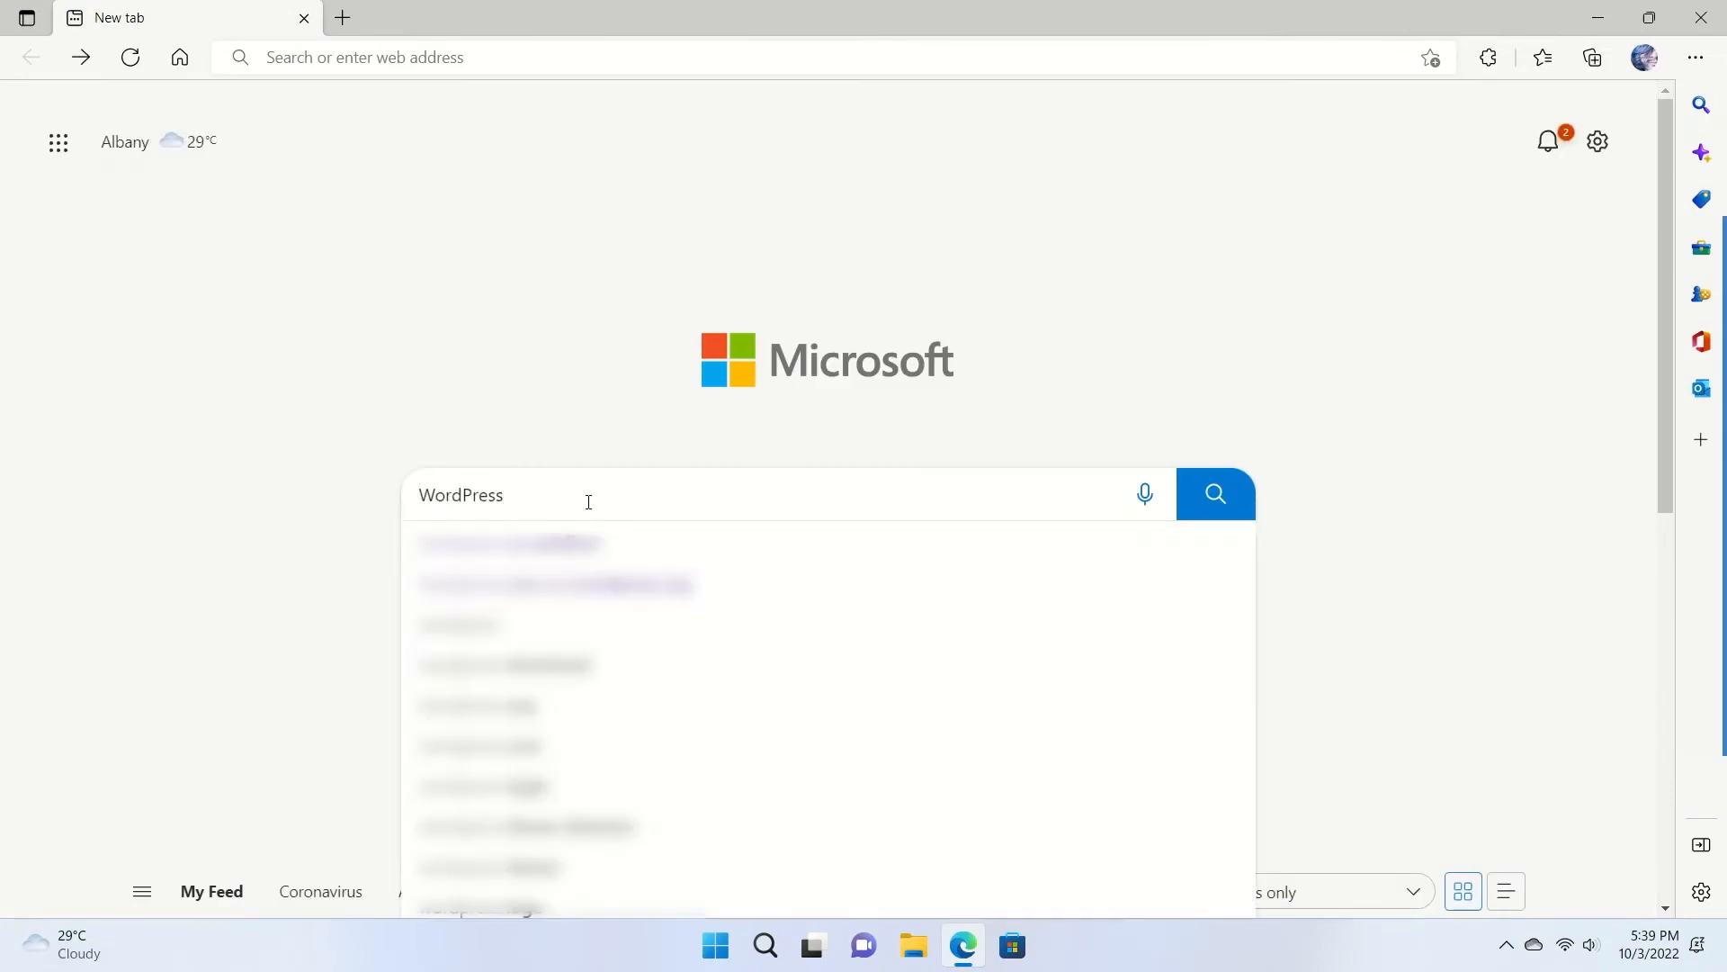
pyautogui.press('Return')
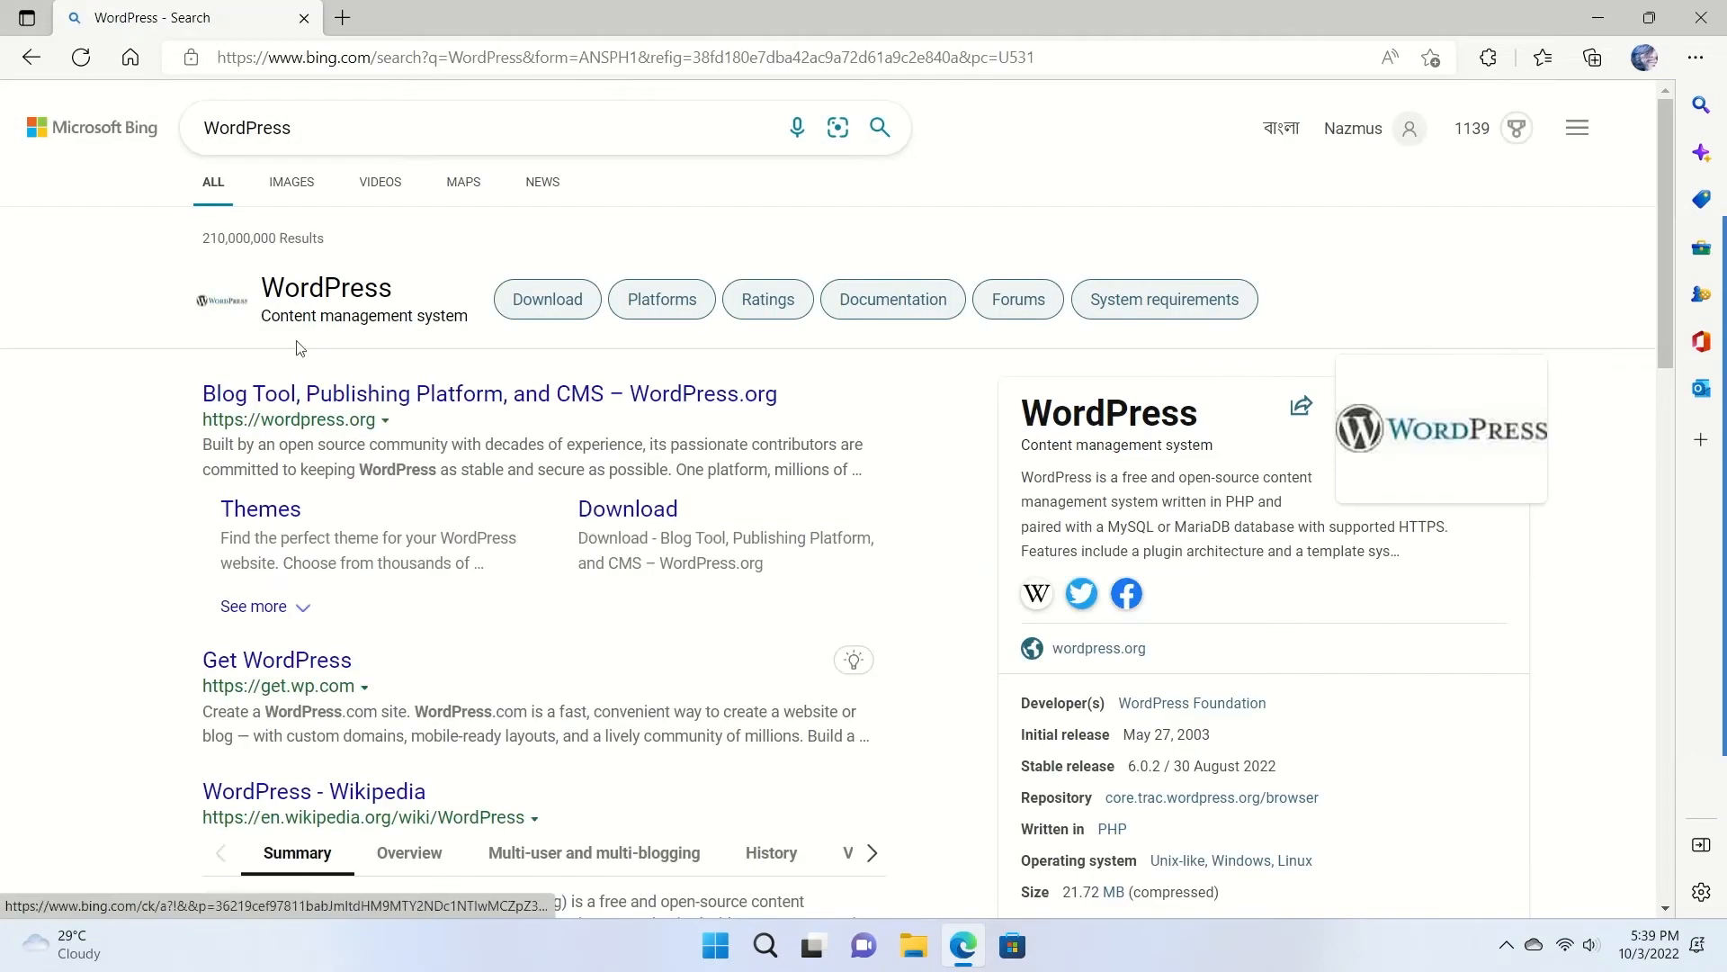
pyautogui.click(296, 401)
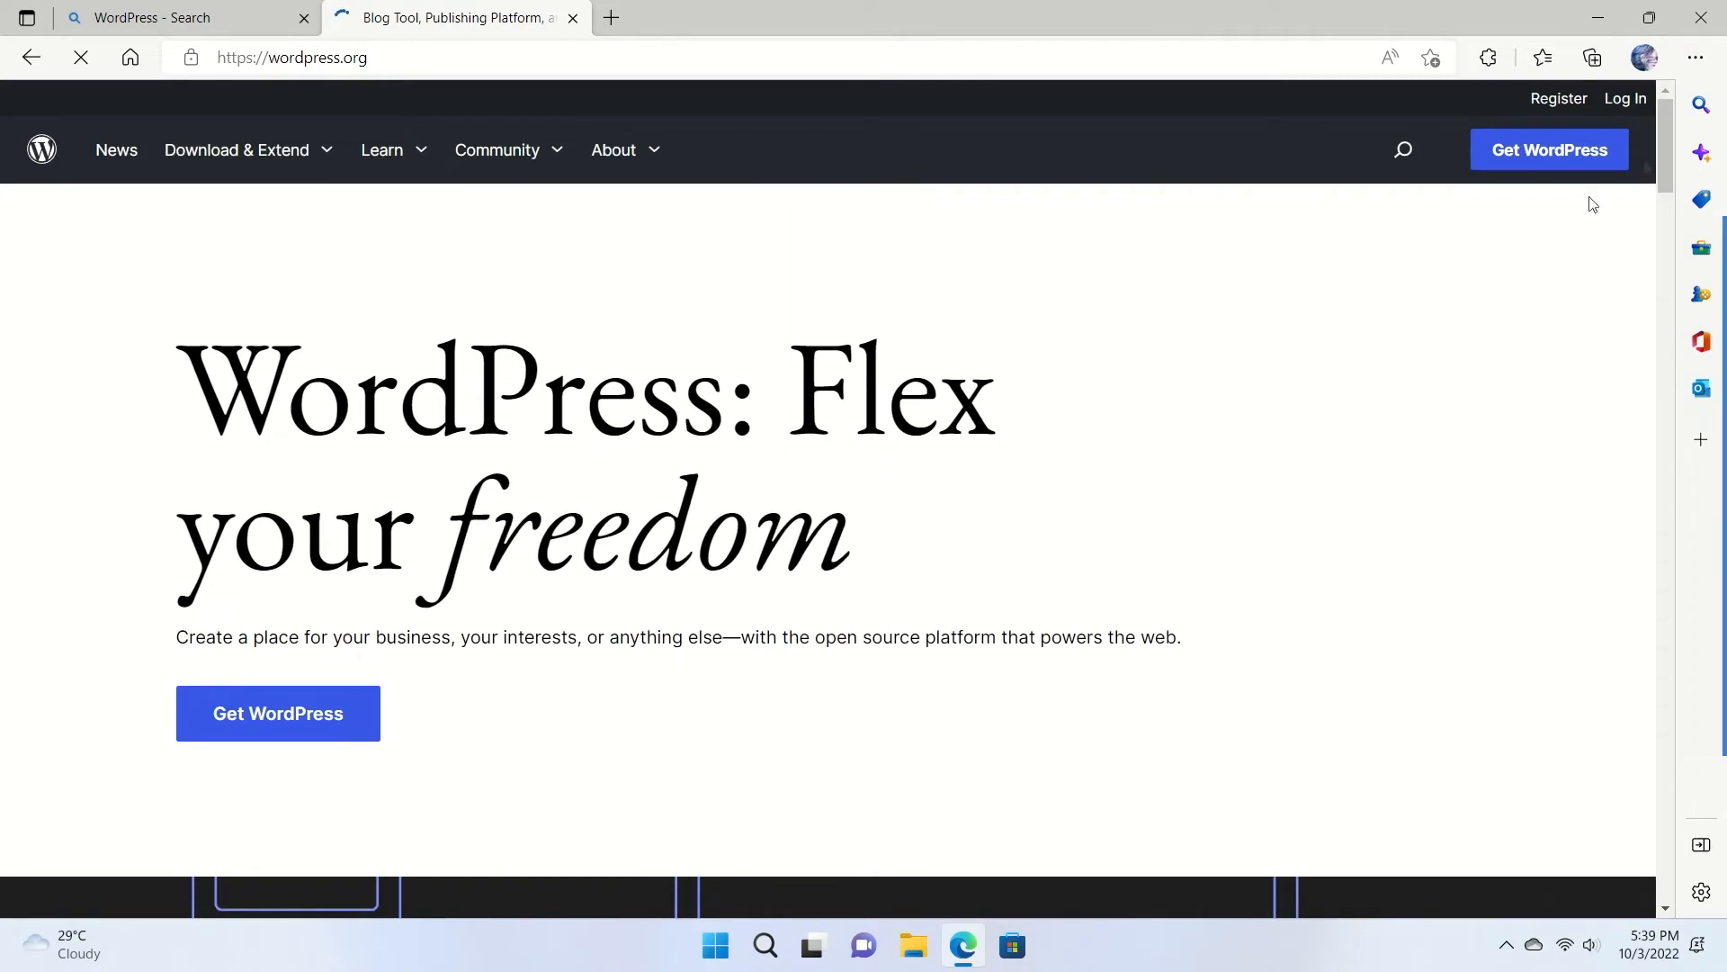
pyautogui.click(1555, 156)
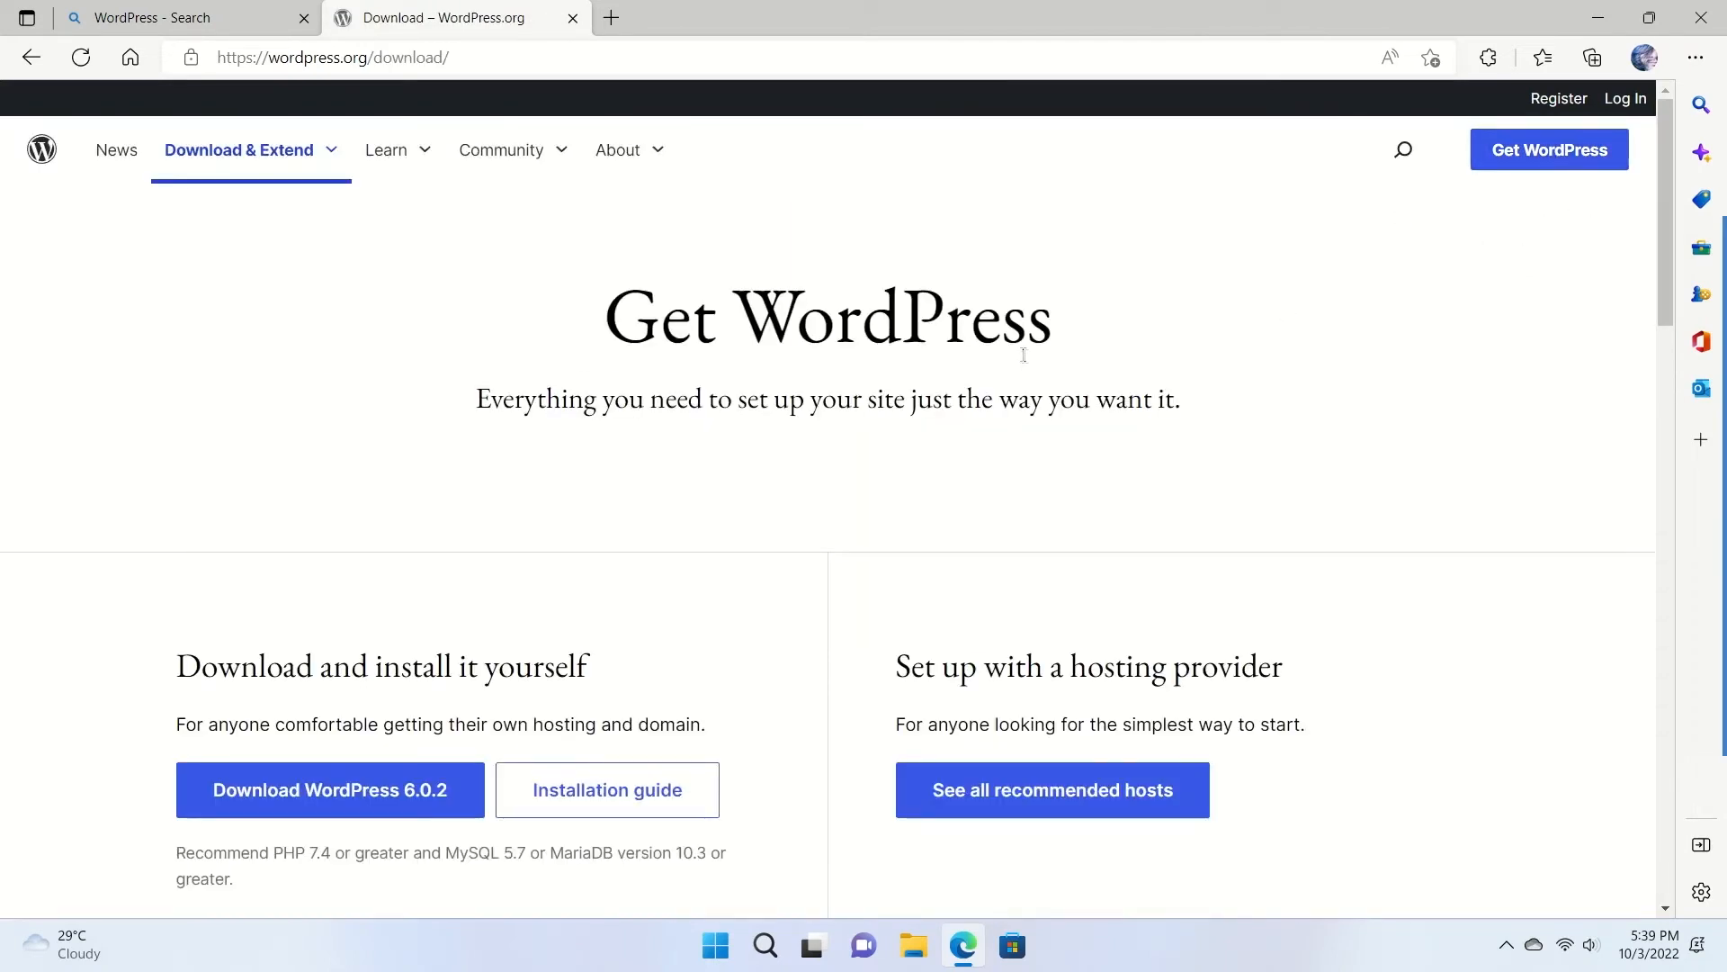
pyautogui.scroll(-2, 904, 400)
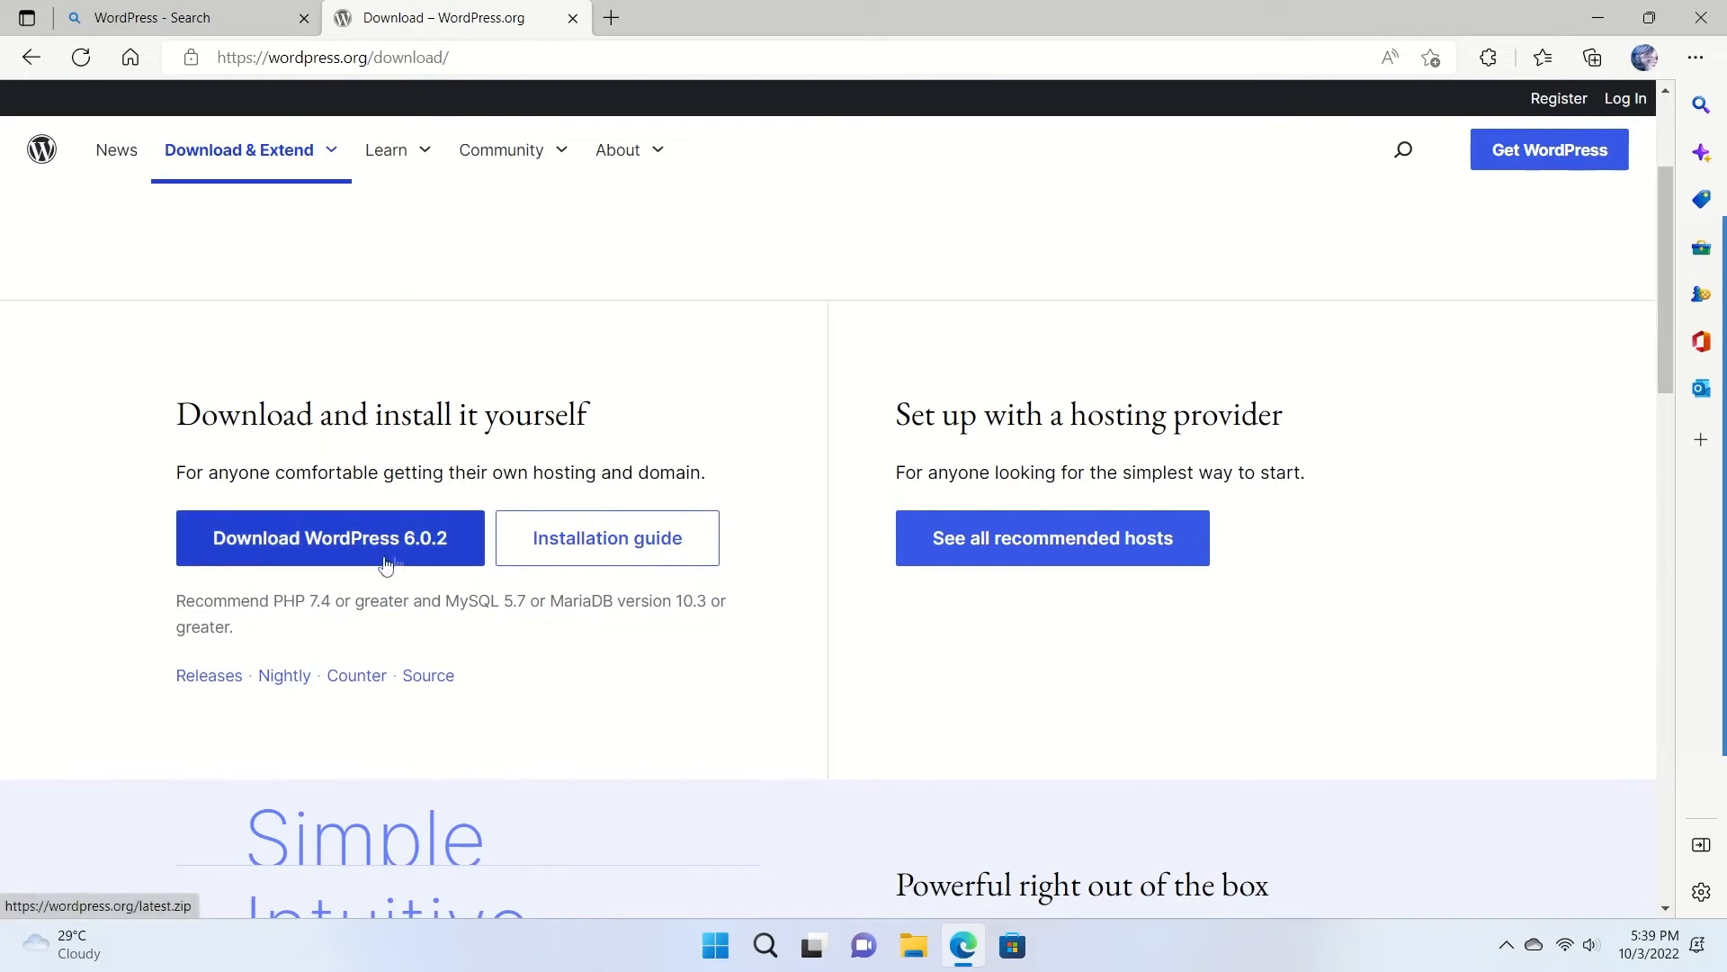
pyautogui.click(288, 557)
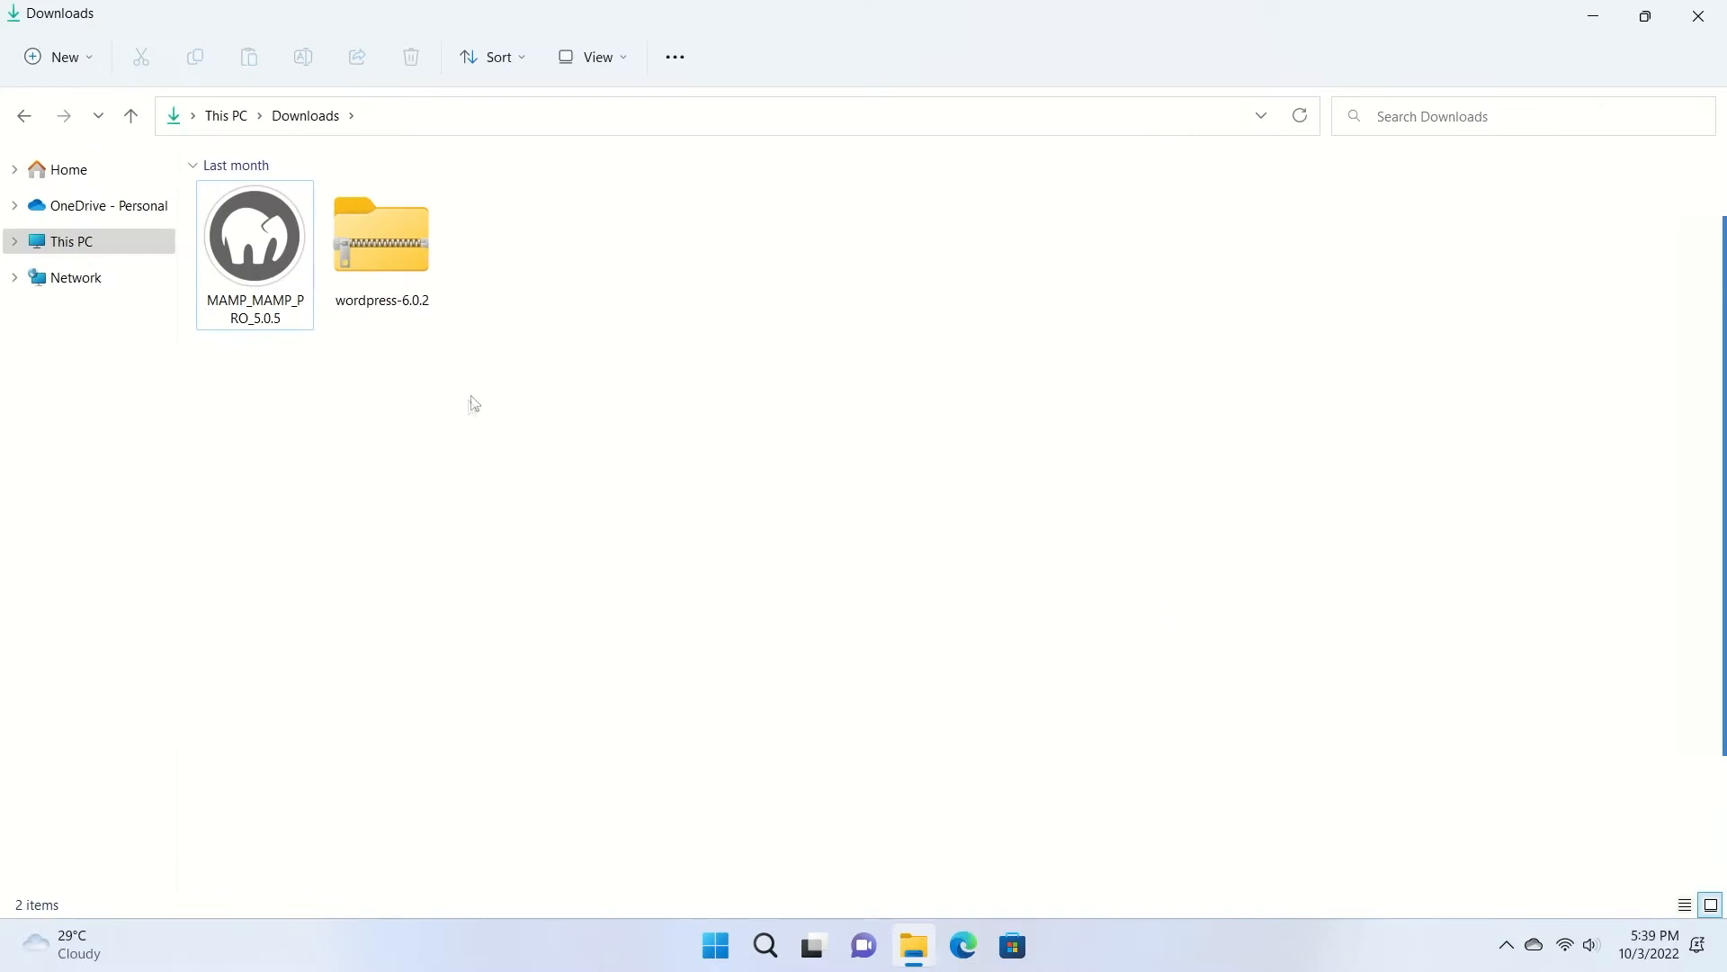
# Launch the MAMP_MAMP_PRO_5.0.5 installer and deselect the MAMP PRO component.
pyautogui.moveTo(234, 384); pyautogui.dragTo(227, 216)
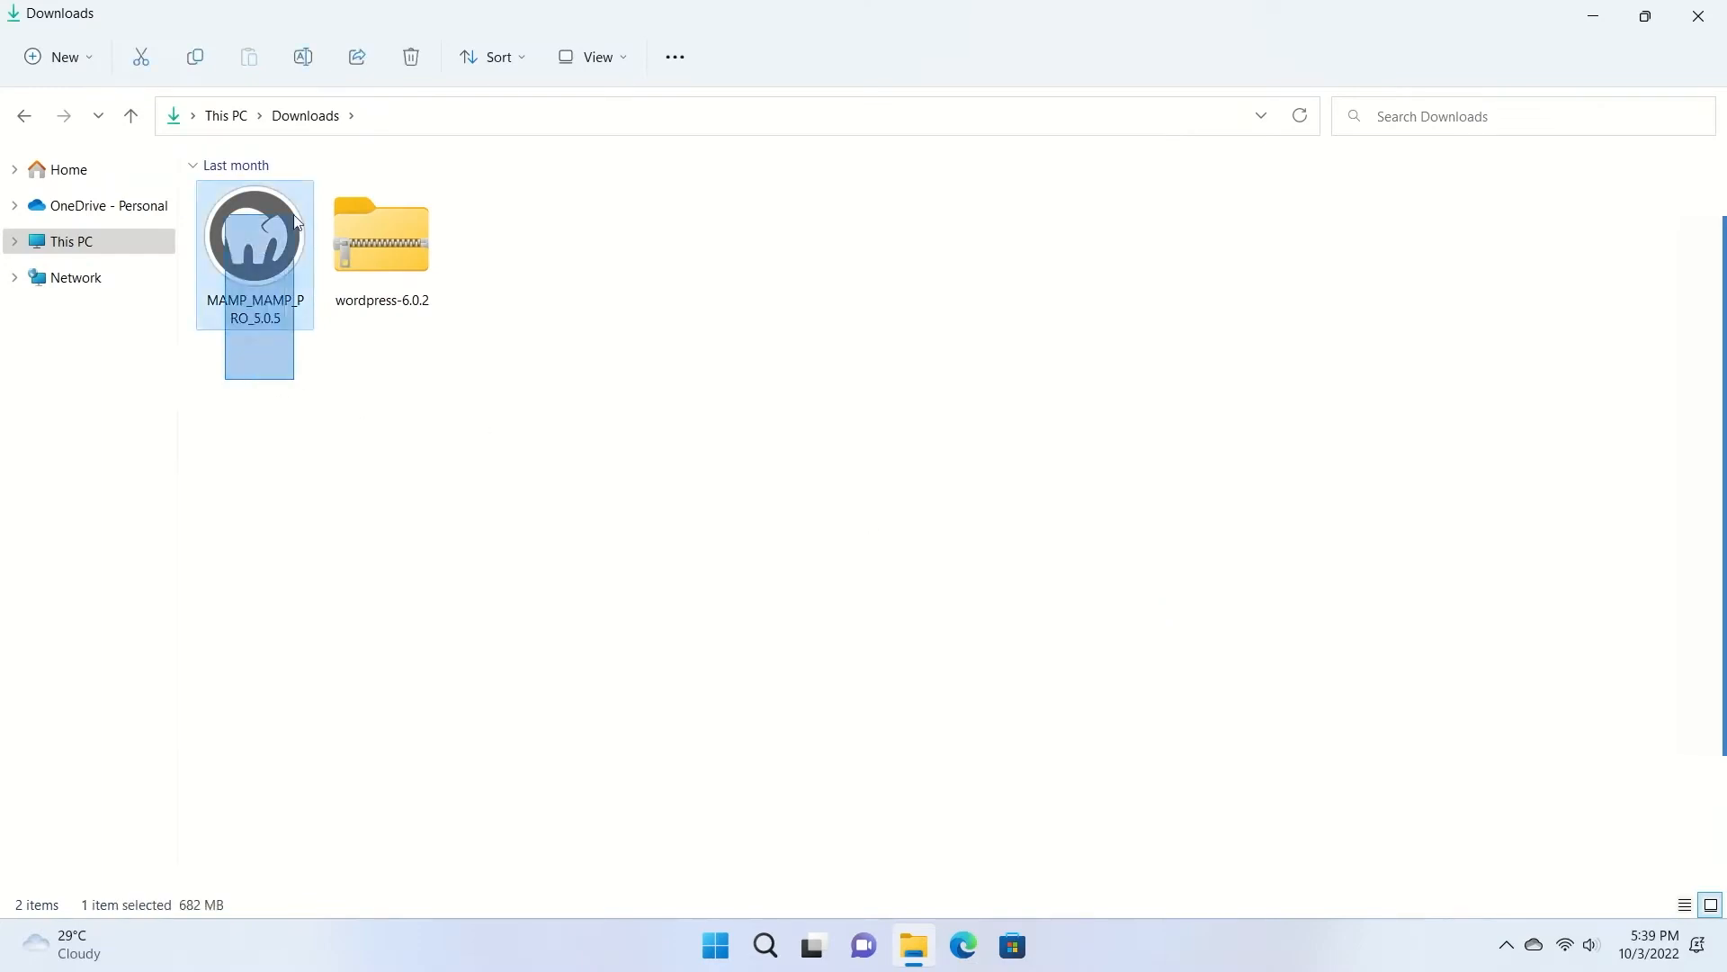
pyautogui.click(463, 467)
pyautogui.click(375, 225)
pyautogui.click(453, 491)
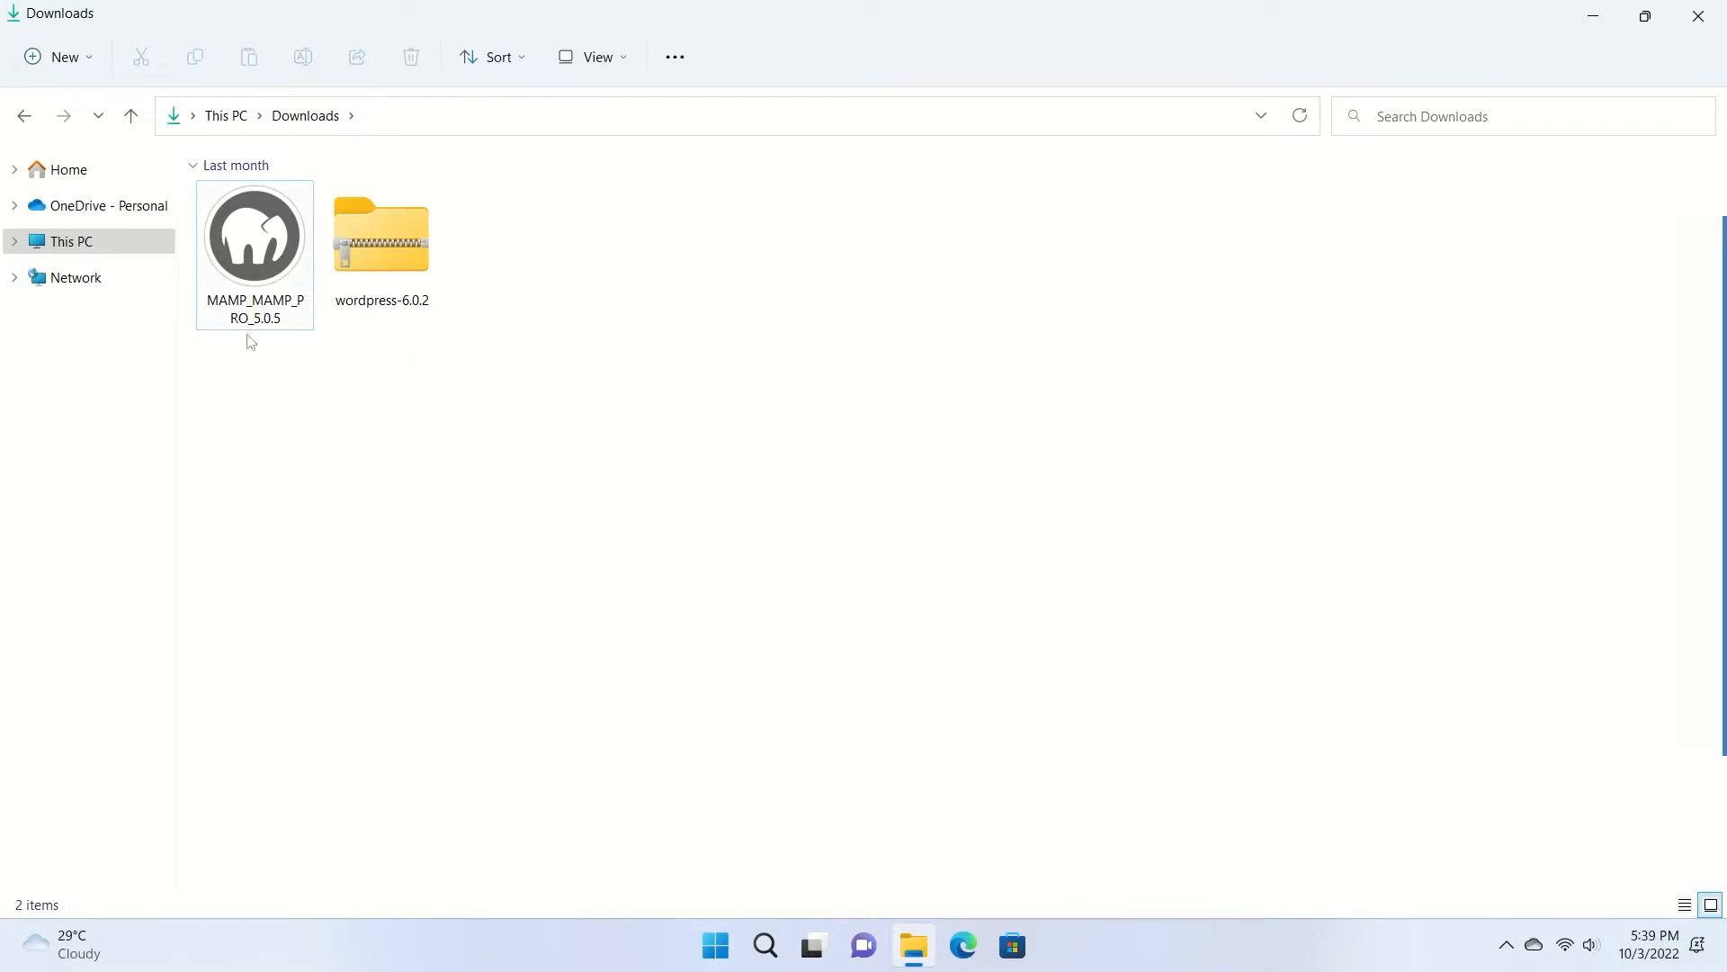
pyautogui.doubleClick(233, 286)
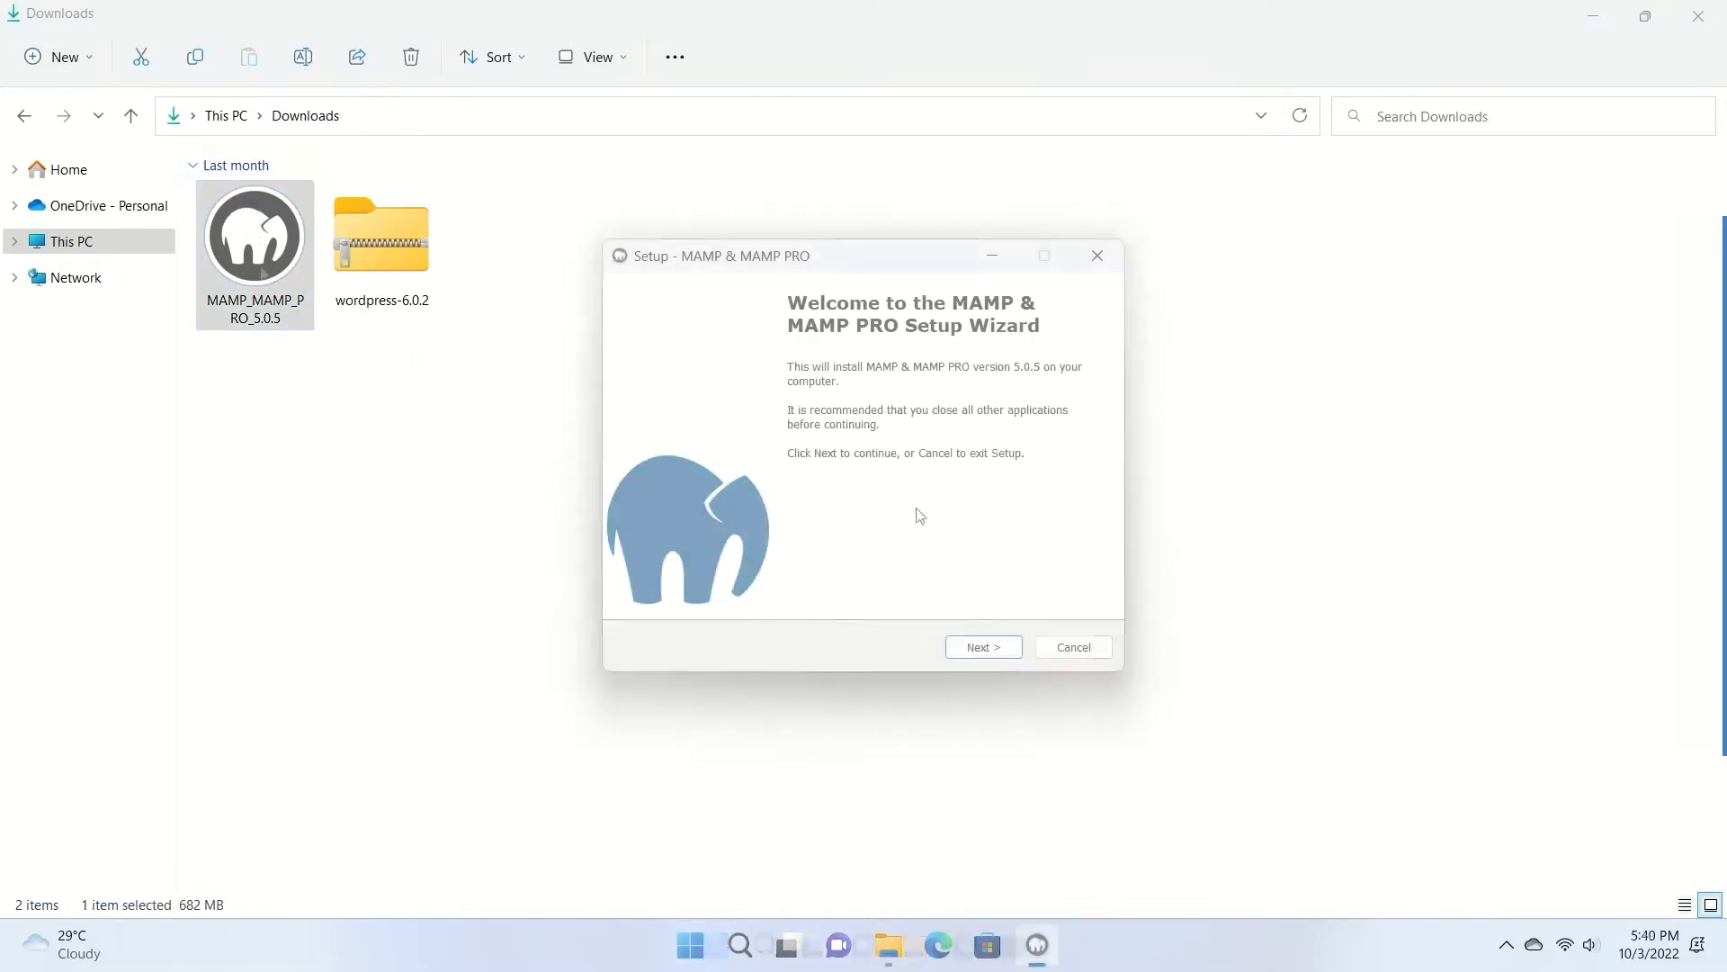
pyautogui.click(979, 650)
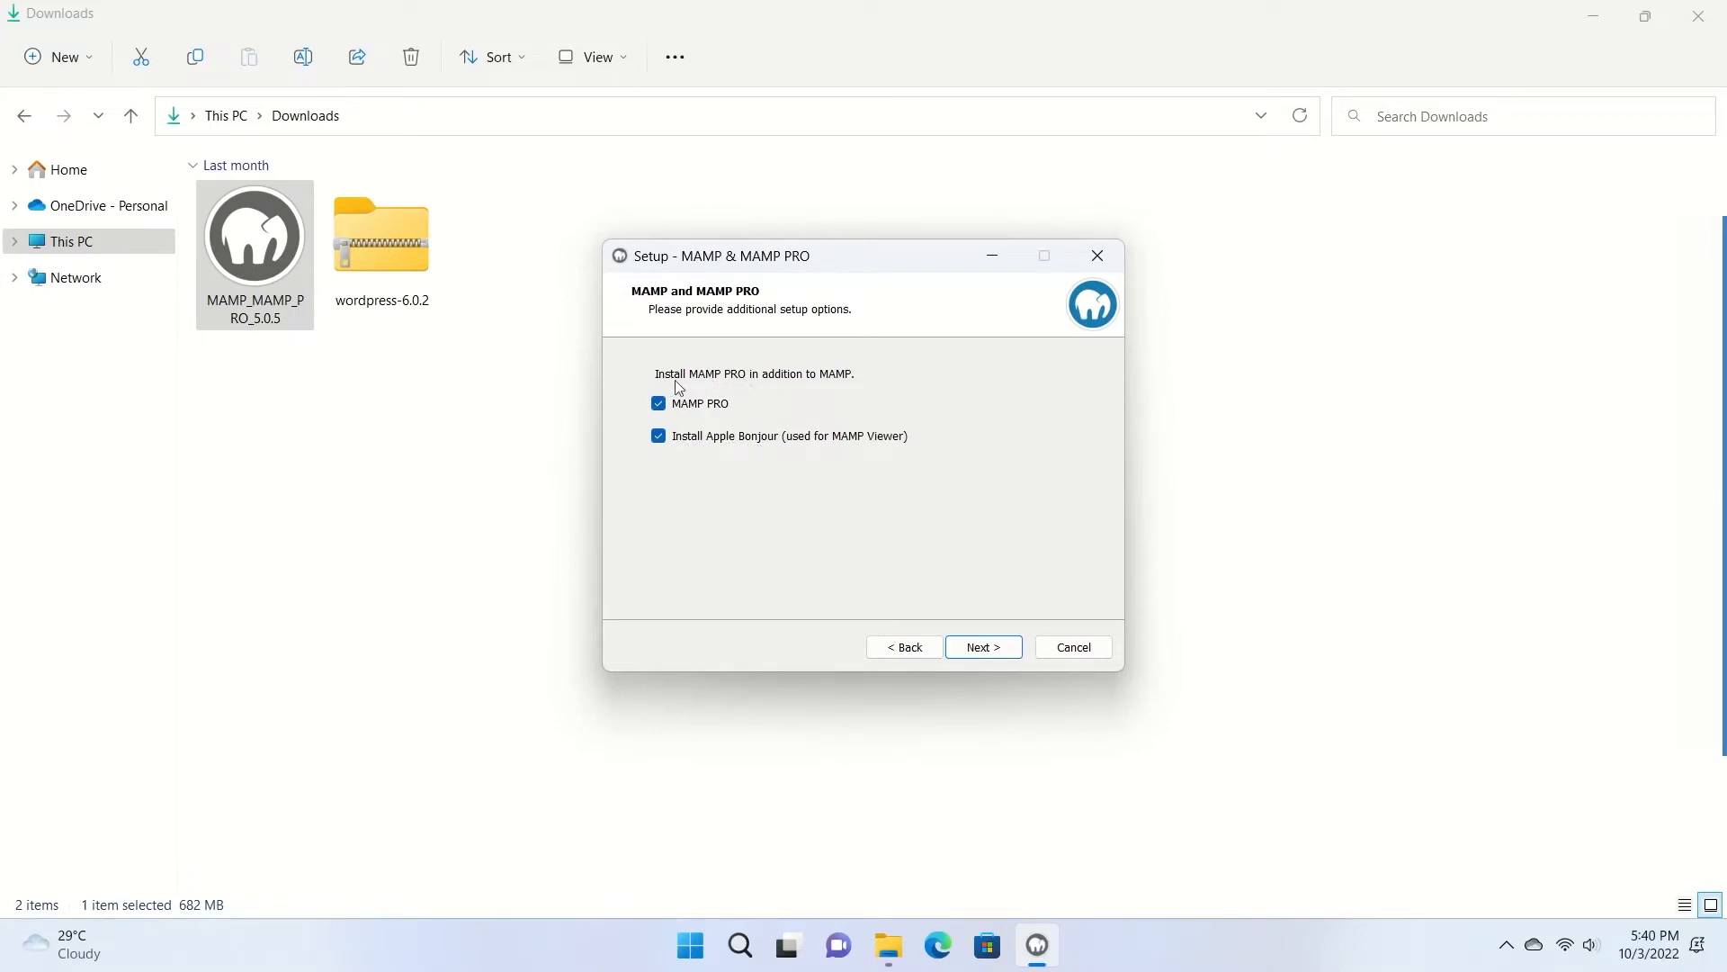
pyautogui.click(659, 403)
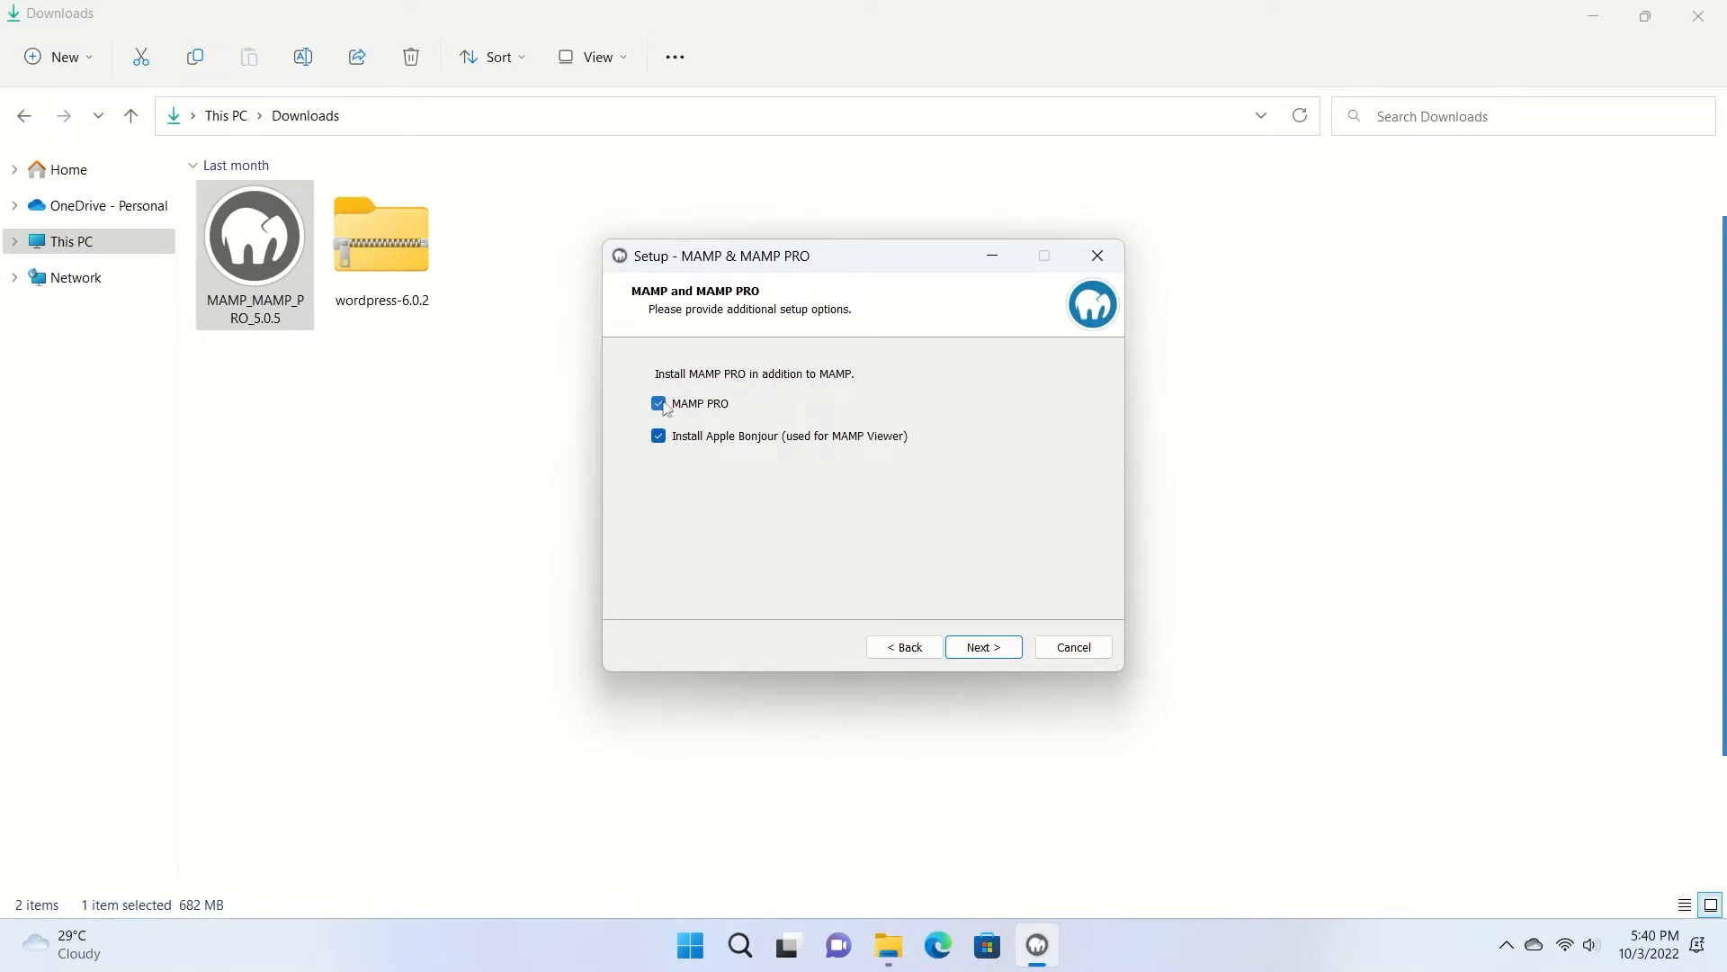
pyautogui.click(994, 646)
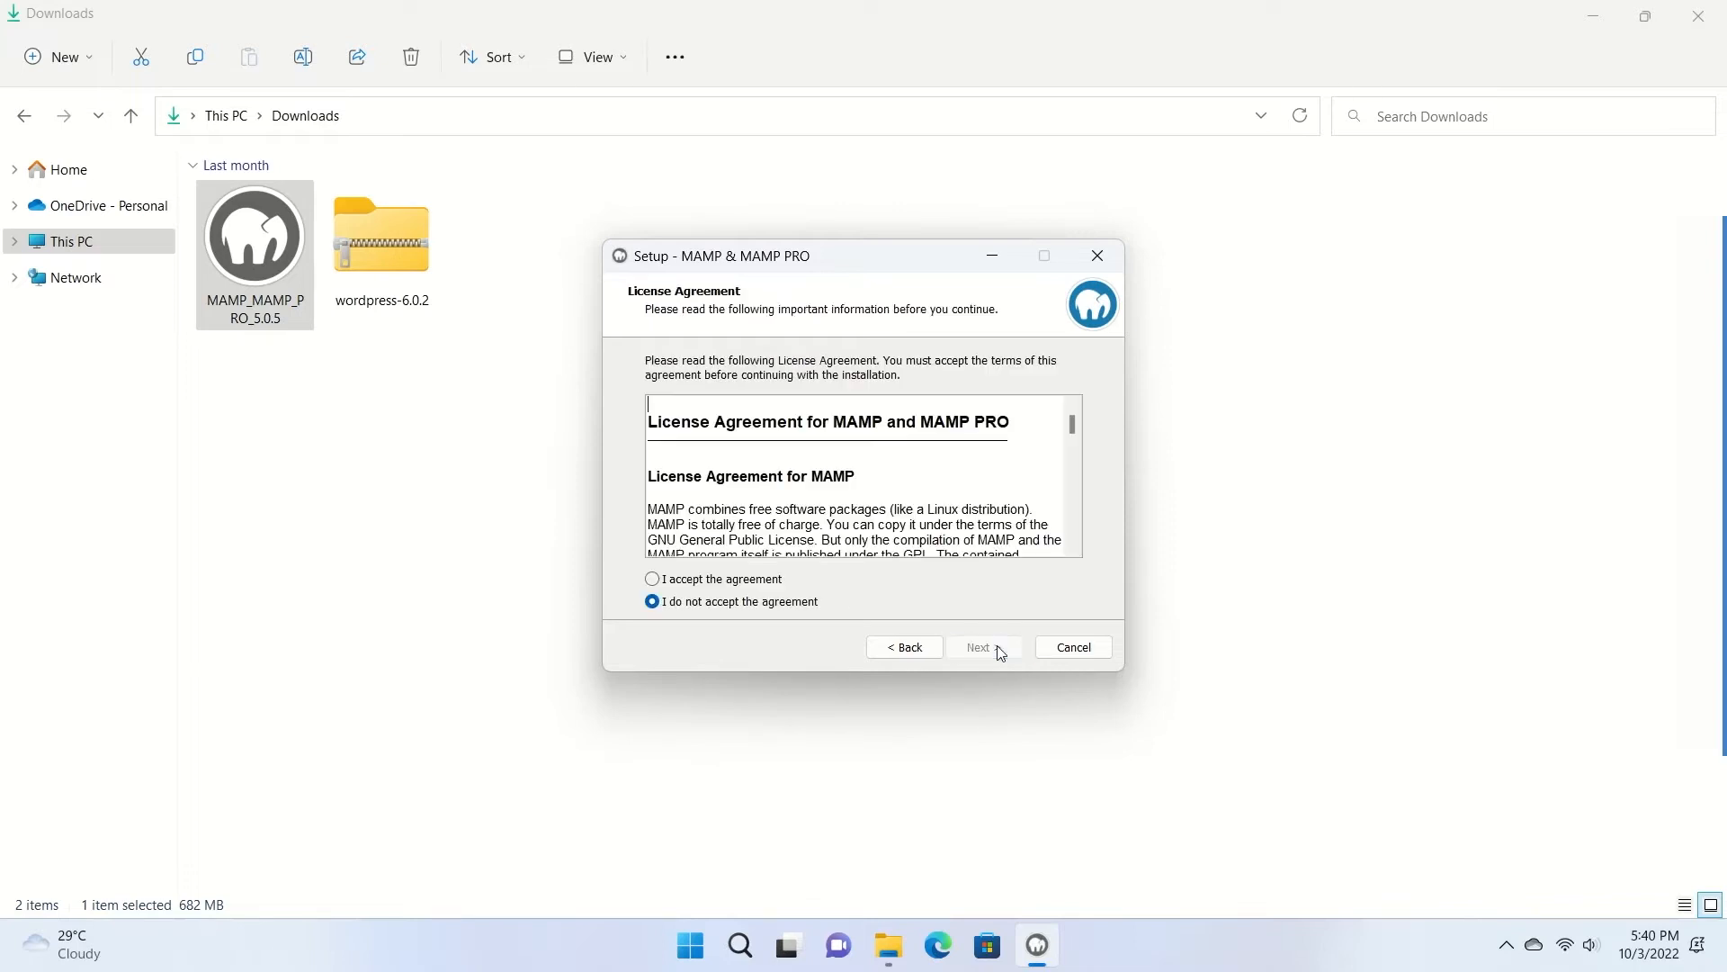
# Accept the licence, keep C:\MAMP, the MAMP Start Menu folder and desktop shortcut, then install.
pyautogui.click(653, 579)
pyautogui.scroll(-5, 1034, 504)
pyautogui.click(1011, 644)
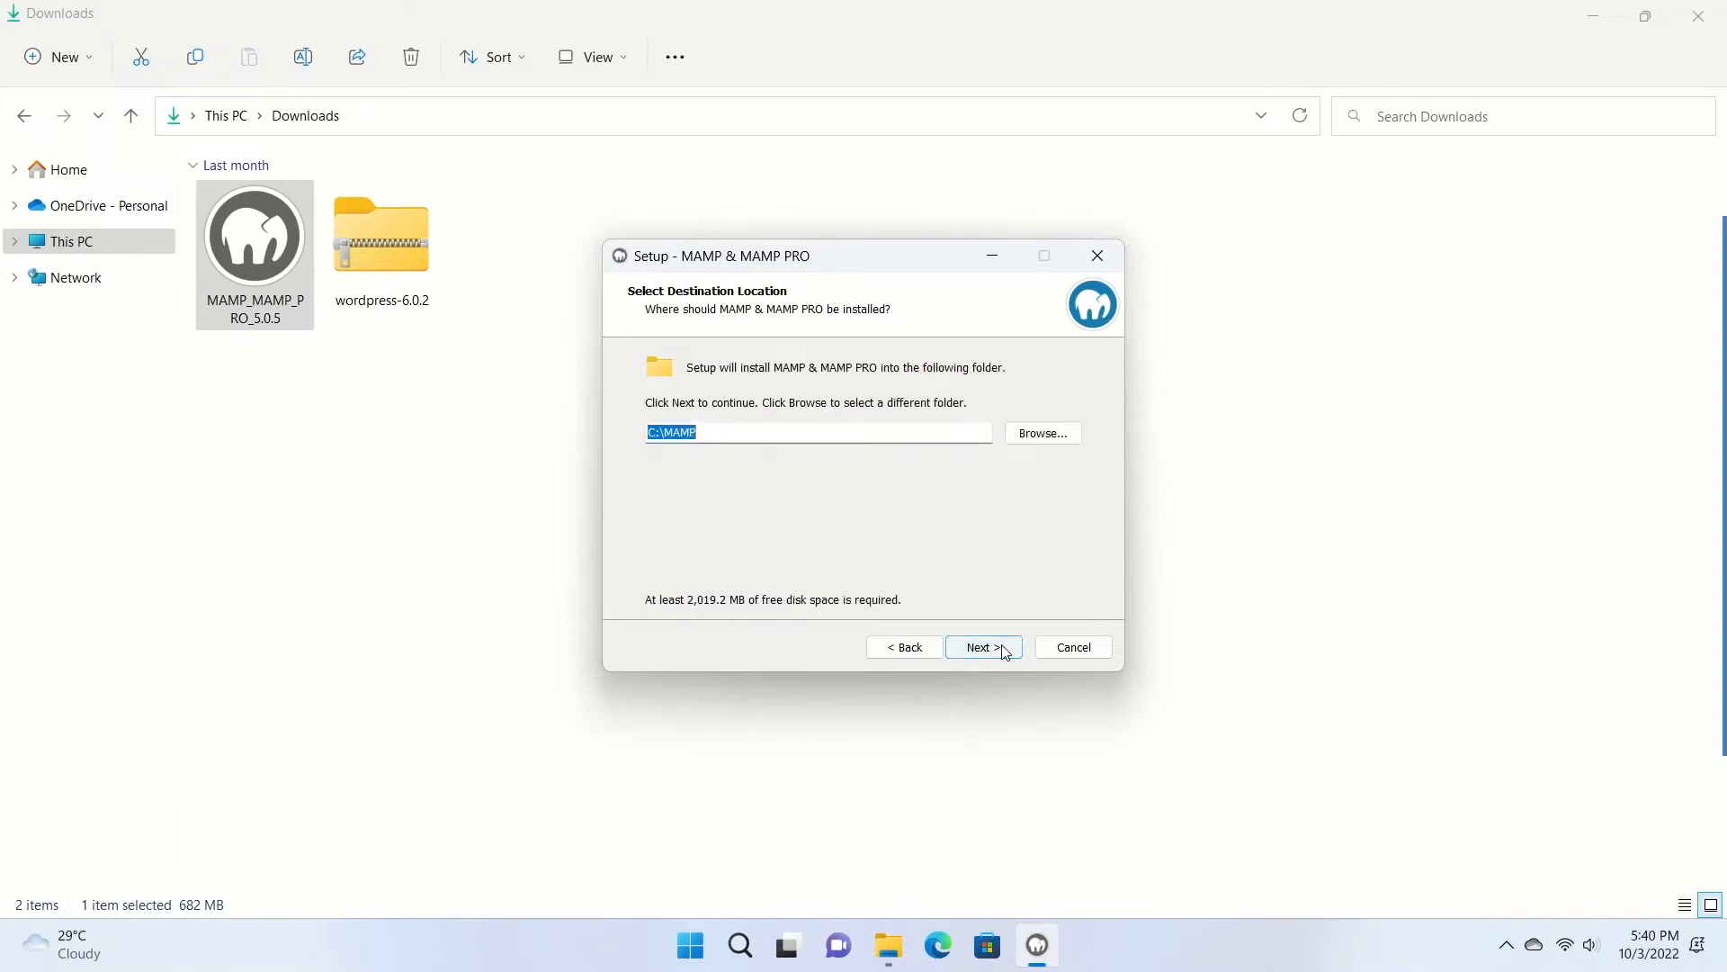
pyautogui.moveTo(711, 428); pyautogui.dragTo(653, 432)
pyautogui.click(1006, 648)
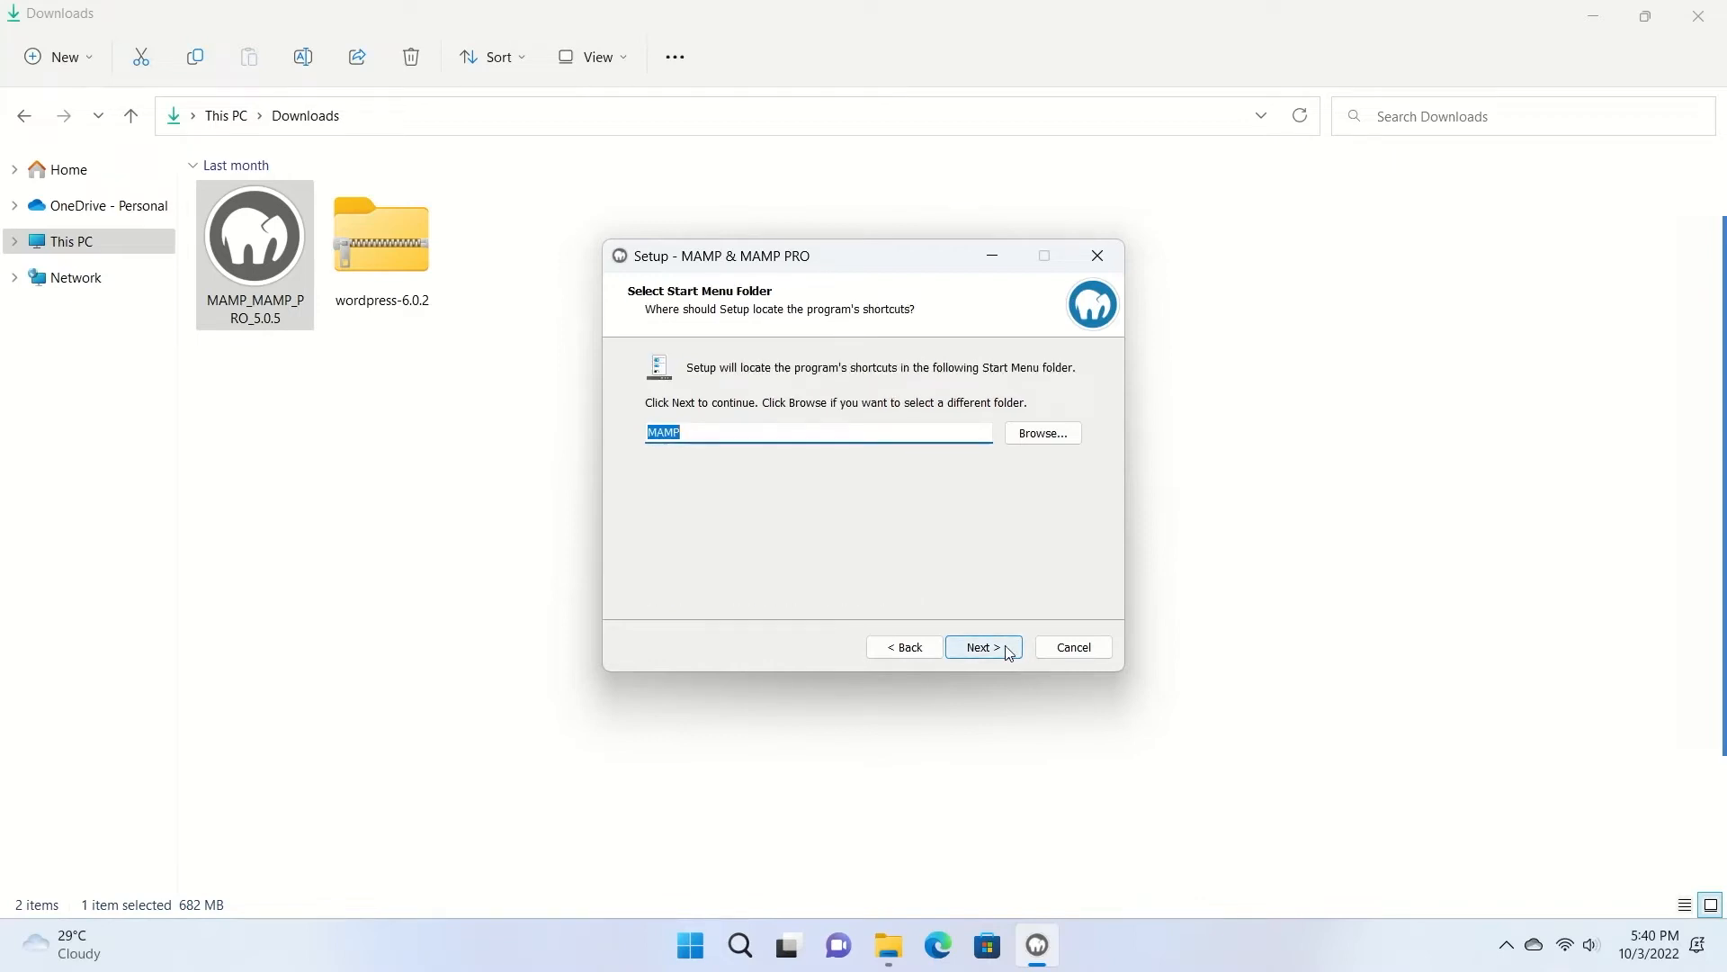
pyautogui.doubleClick(699, 436)
pyautogui.click(995, 650)
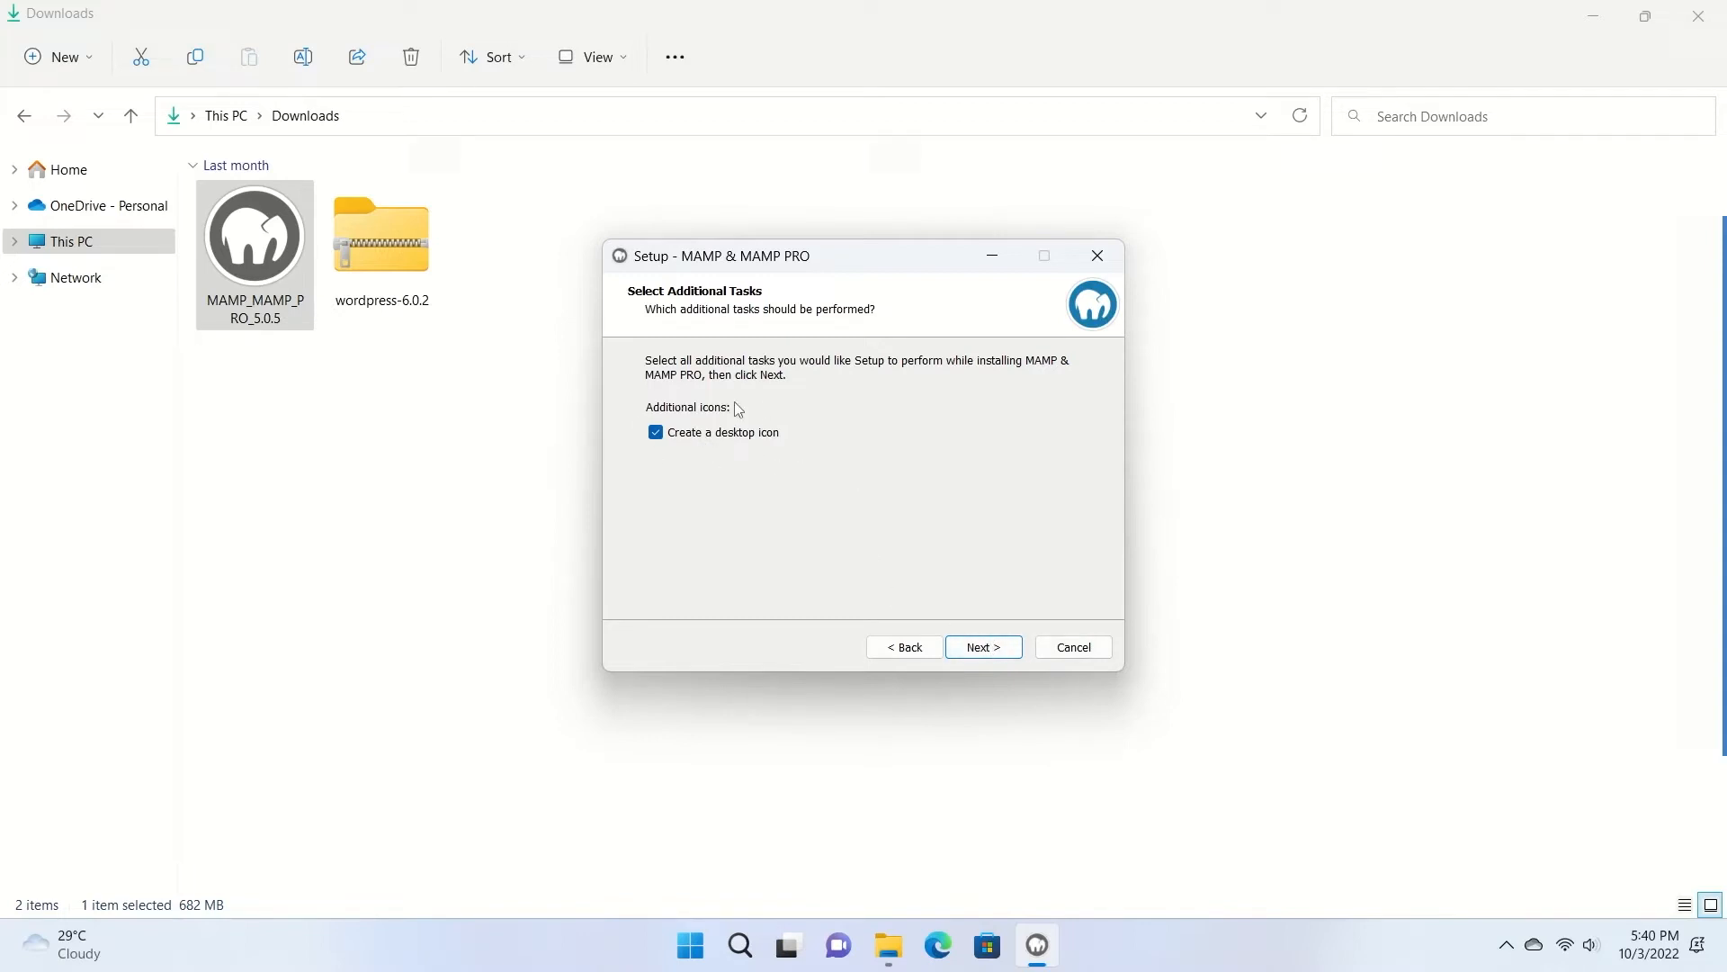
pyautogui.click(984, 646)
pyautogui.click(981, 649)
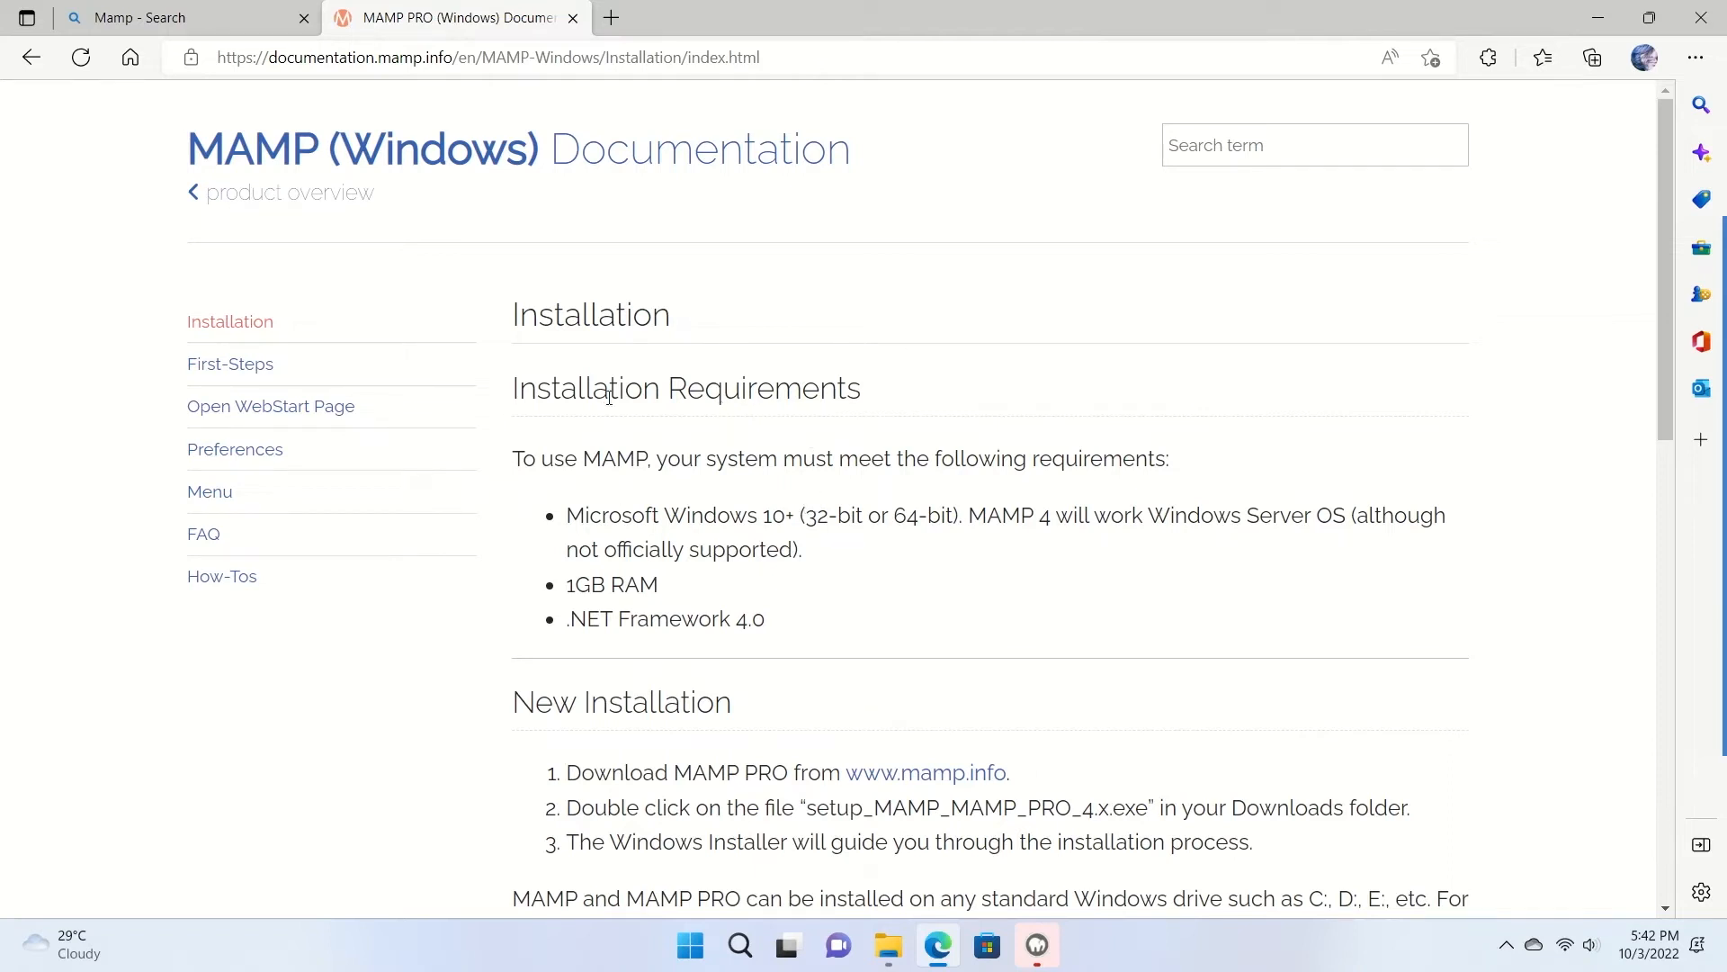
# Review the Windows version and 1GB RAM requirements, then close Edge and return to the setup wizard.
pyautogui.moveTo(505, 392); pyautogui.dragTo(864, 396)
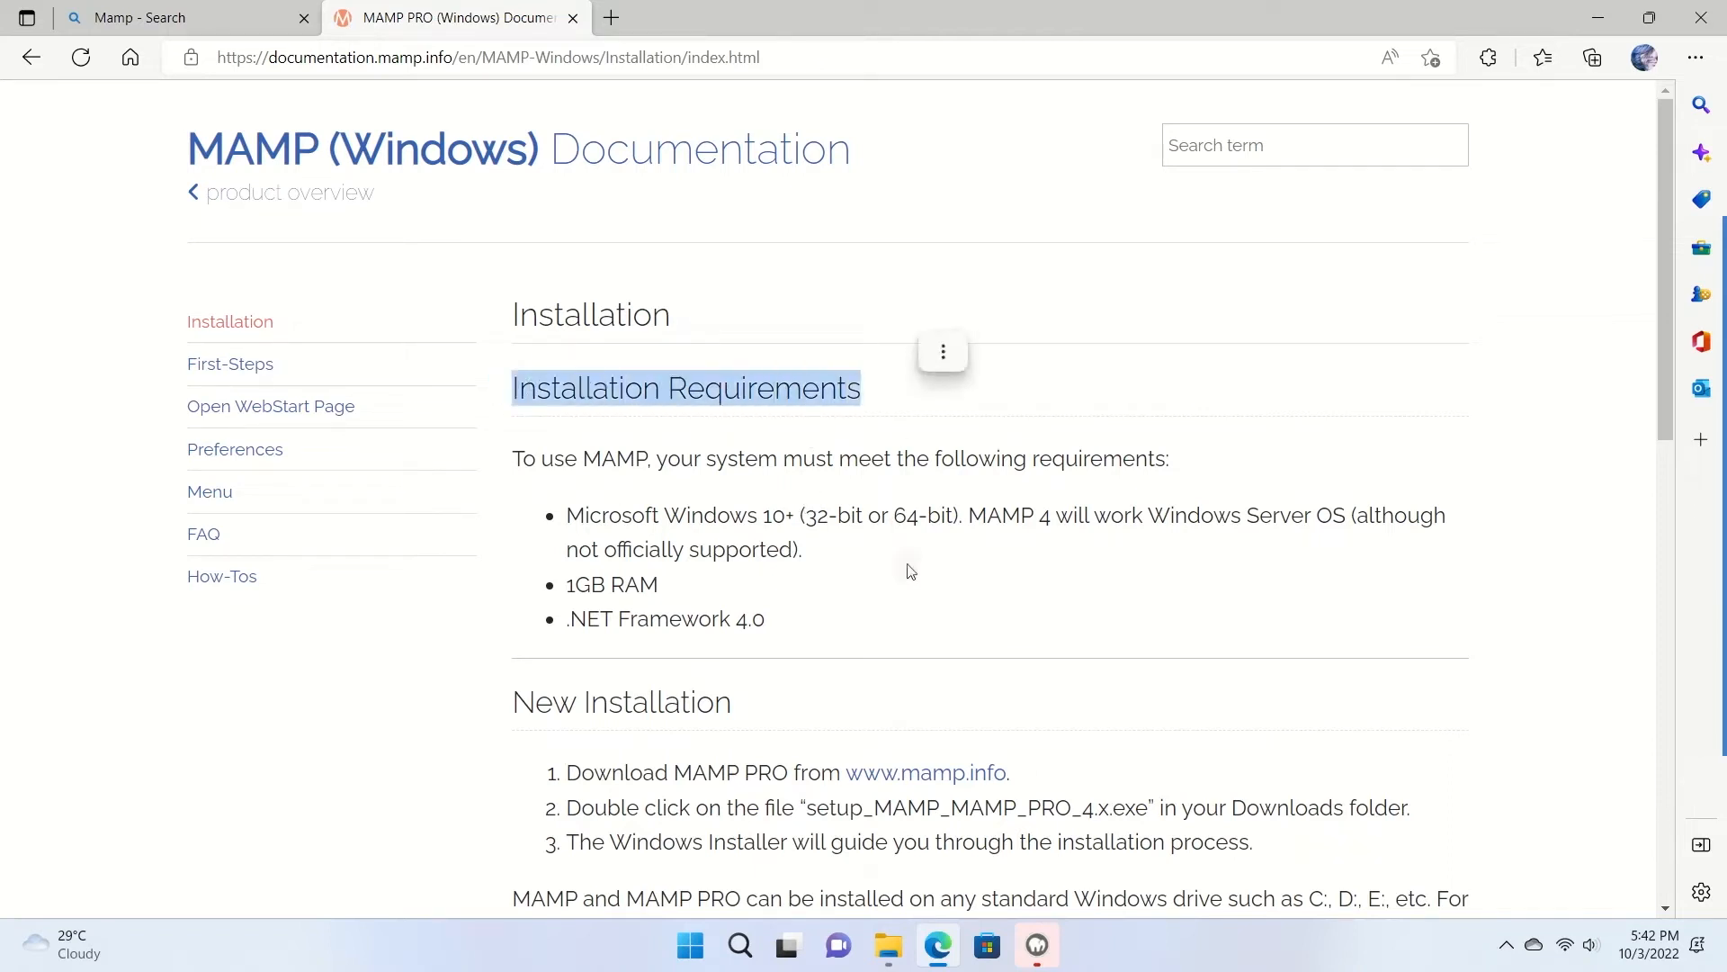
pyautogui.click(904, 562)
pyautogui.moveTo(567, 515); pyautogui.dragTo(797, 515)
pyautogui.click(822, 543)
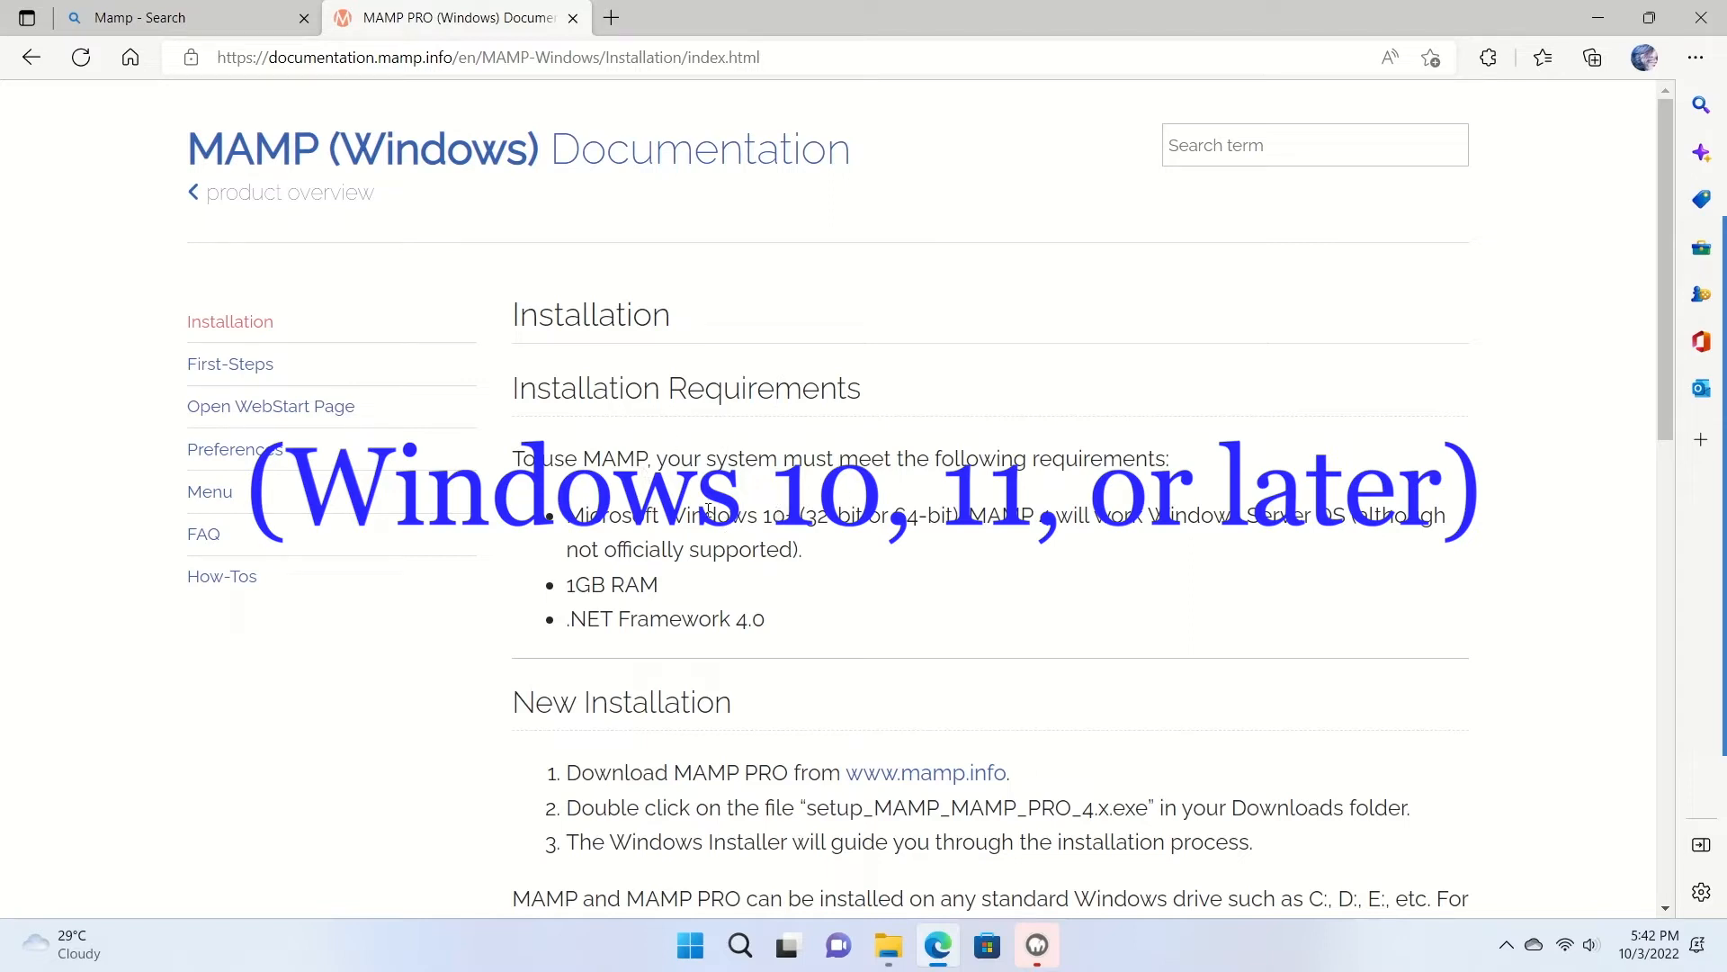
pyautogui.moveTo(674, 589); pyautogui.dragTo(552, 594)
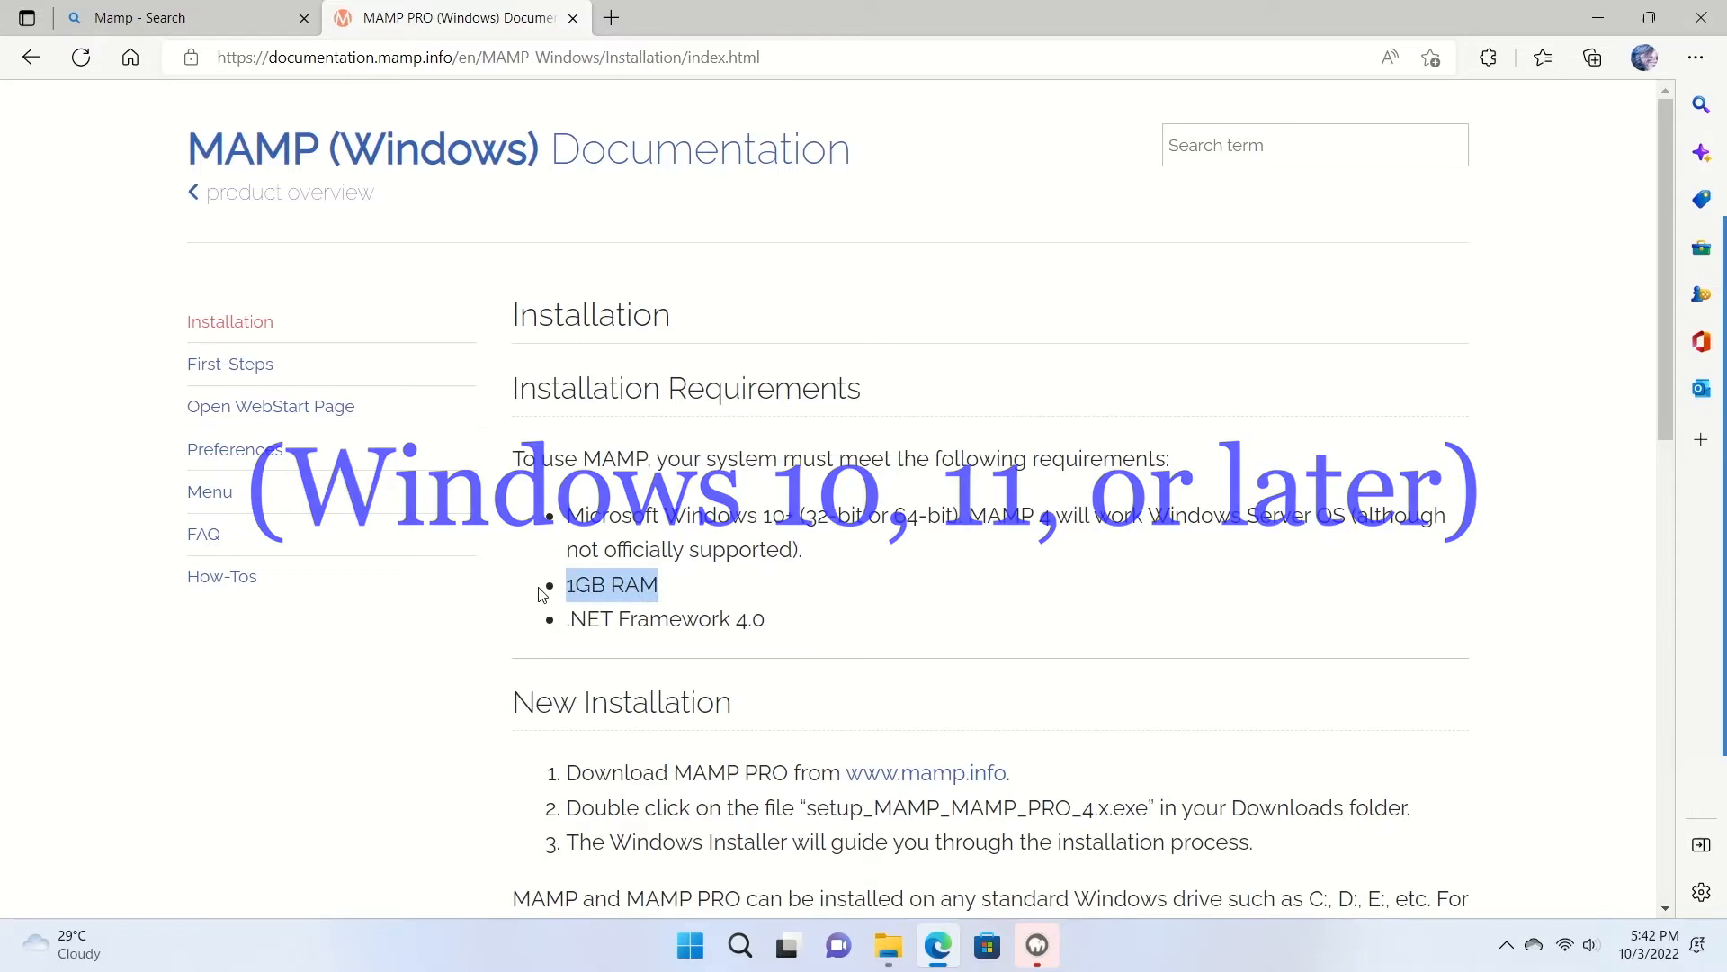
pyautogui.click(611, 642)
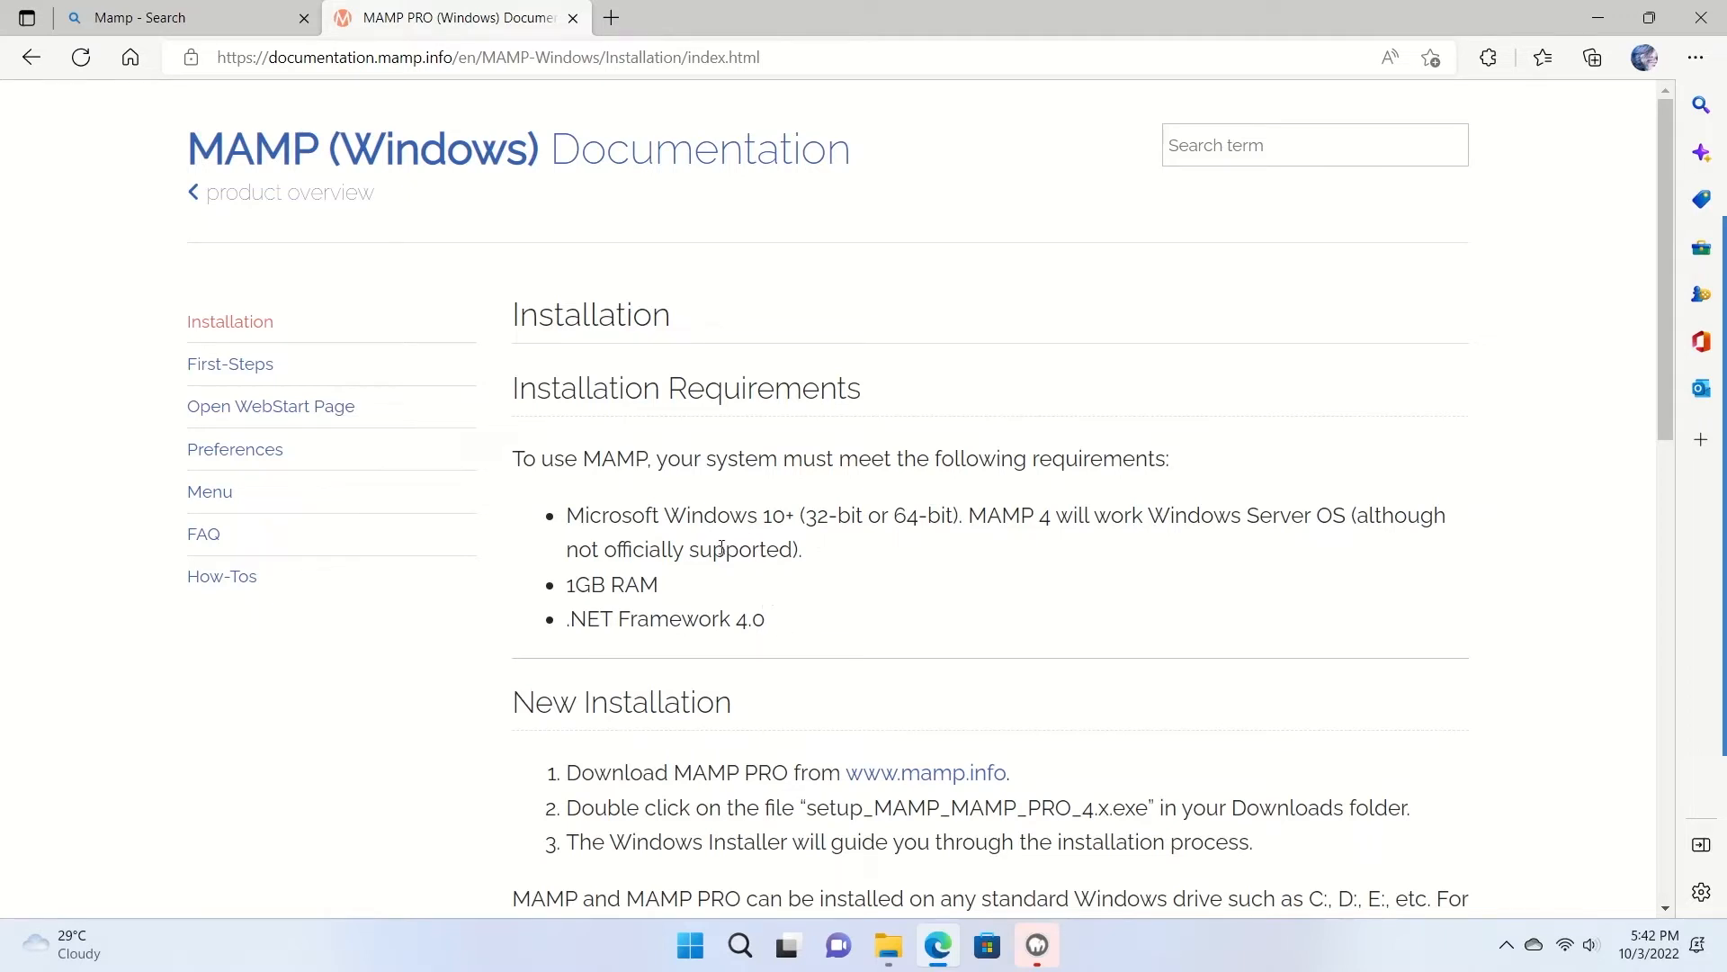
pyautogui.click(1688, 25)
pyautogui.click(829, 529)
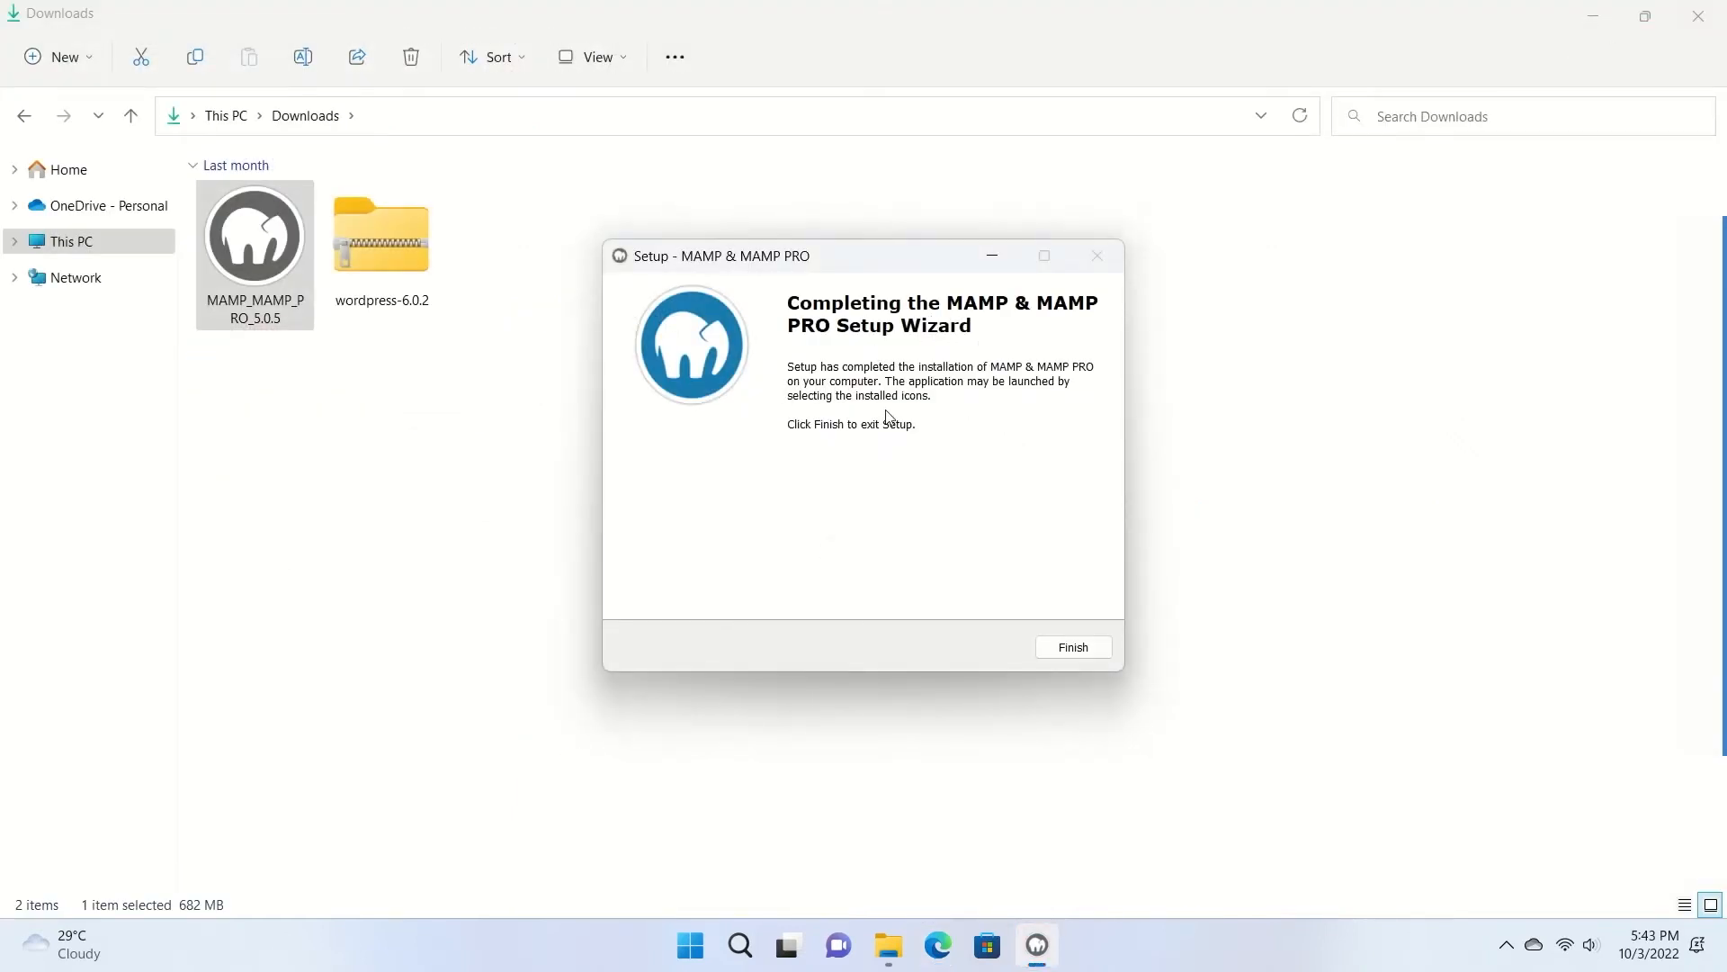
# Finish the MAMP setup and open the C:\MAMP folder in File Explorer.
pyautogui.click(1074, 648)
pyautogui.click(368, 342)
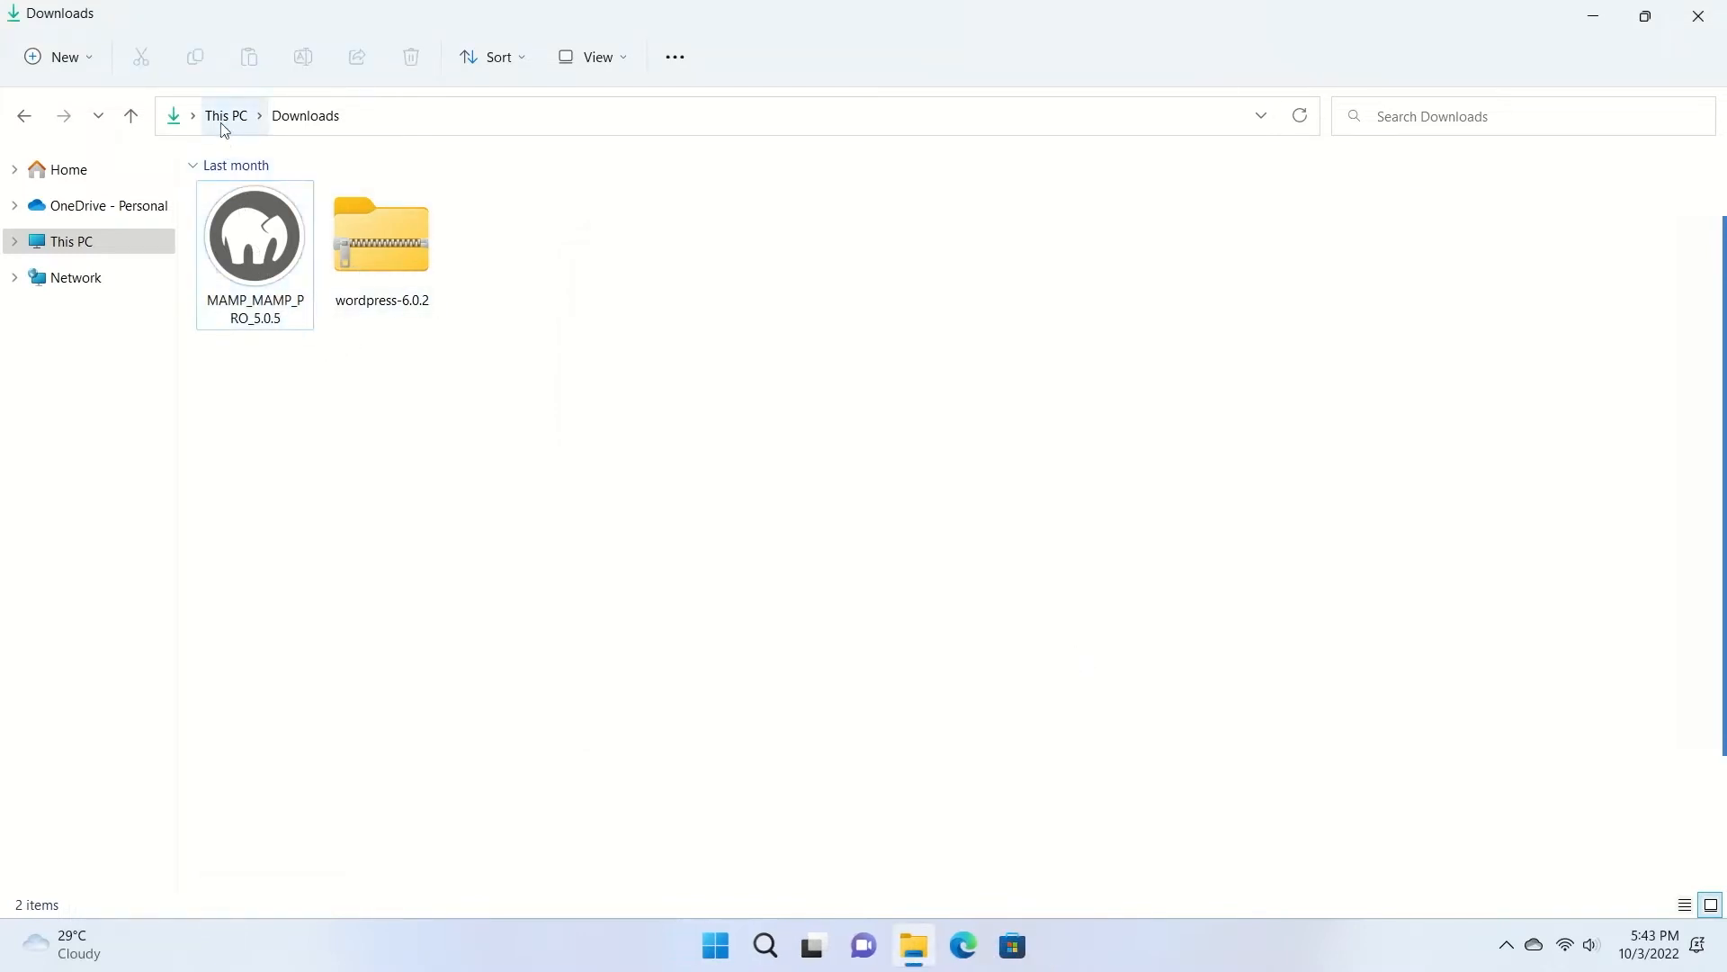
pyautogui.click(14, 241)
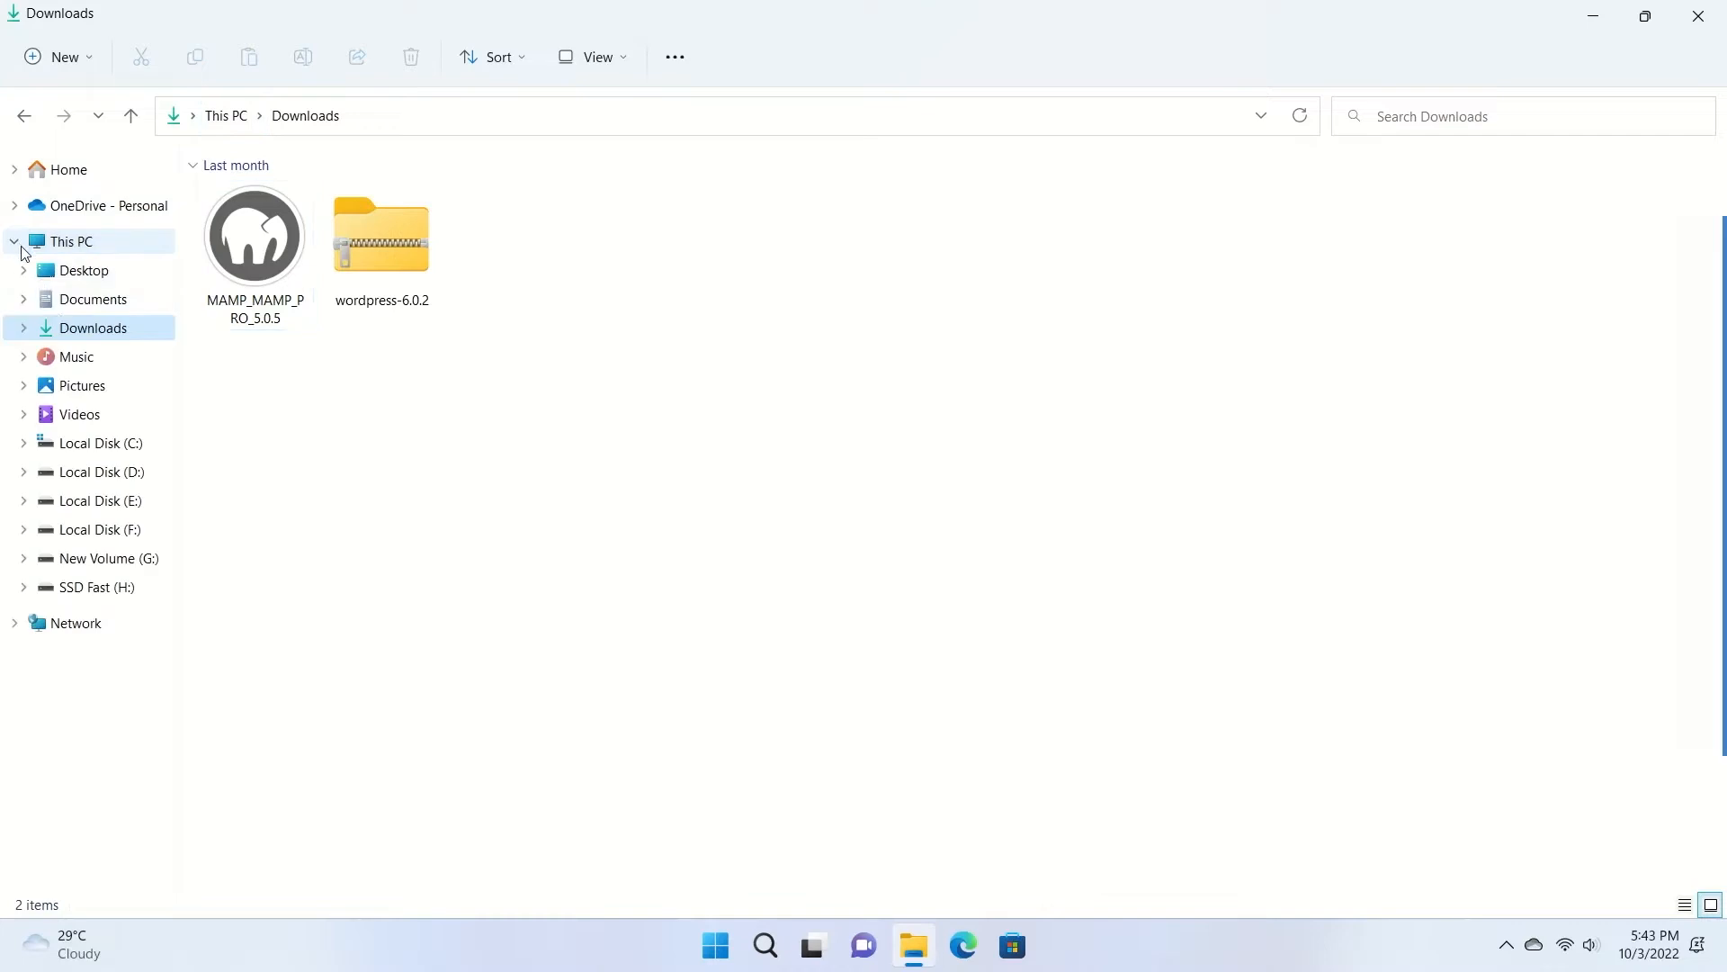
pyautogui.click(127, 450)
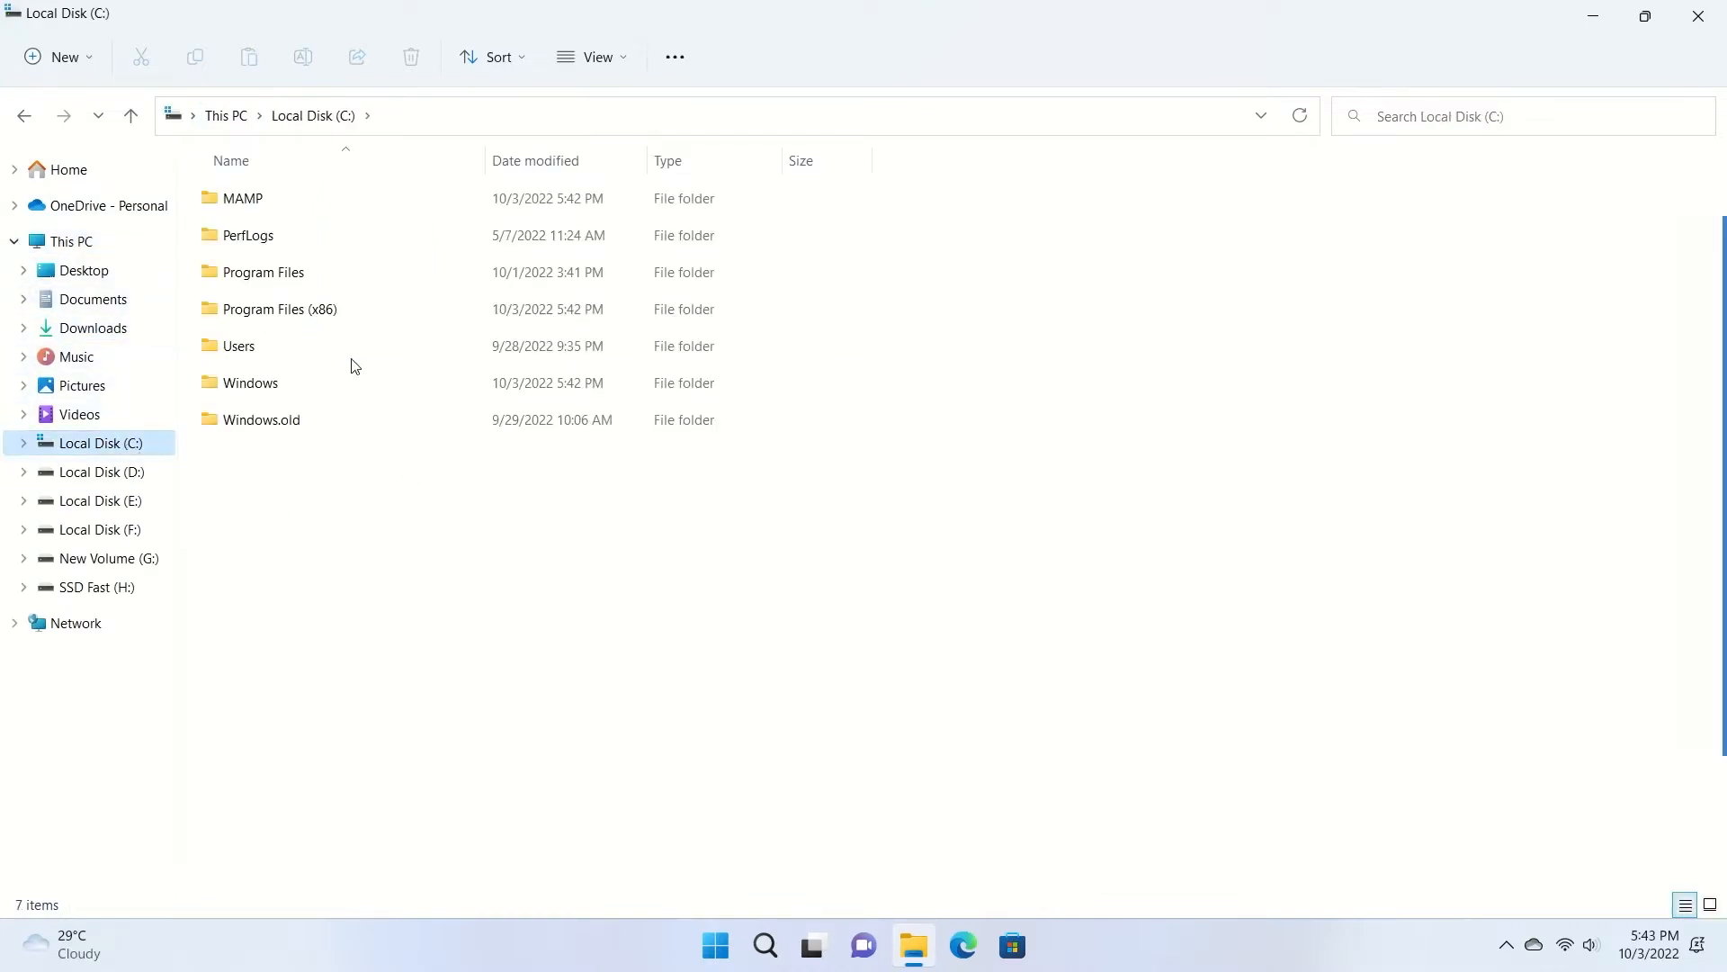
pyautogui.doubleClick(233, 201)
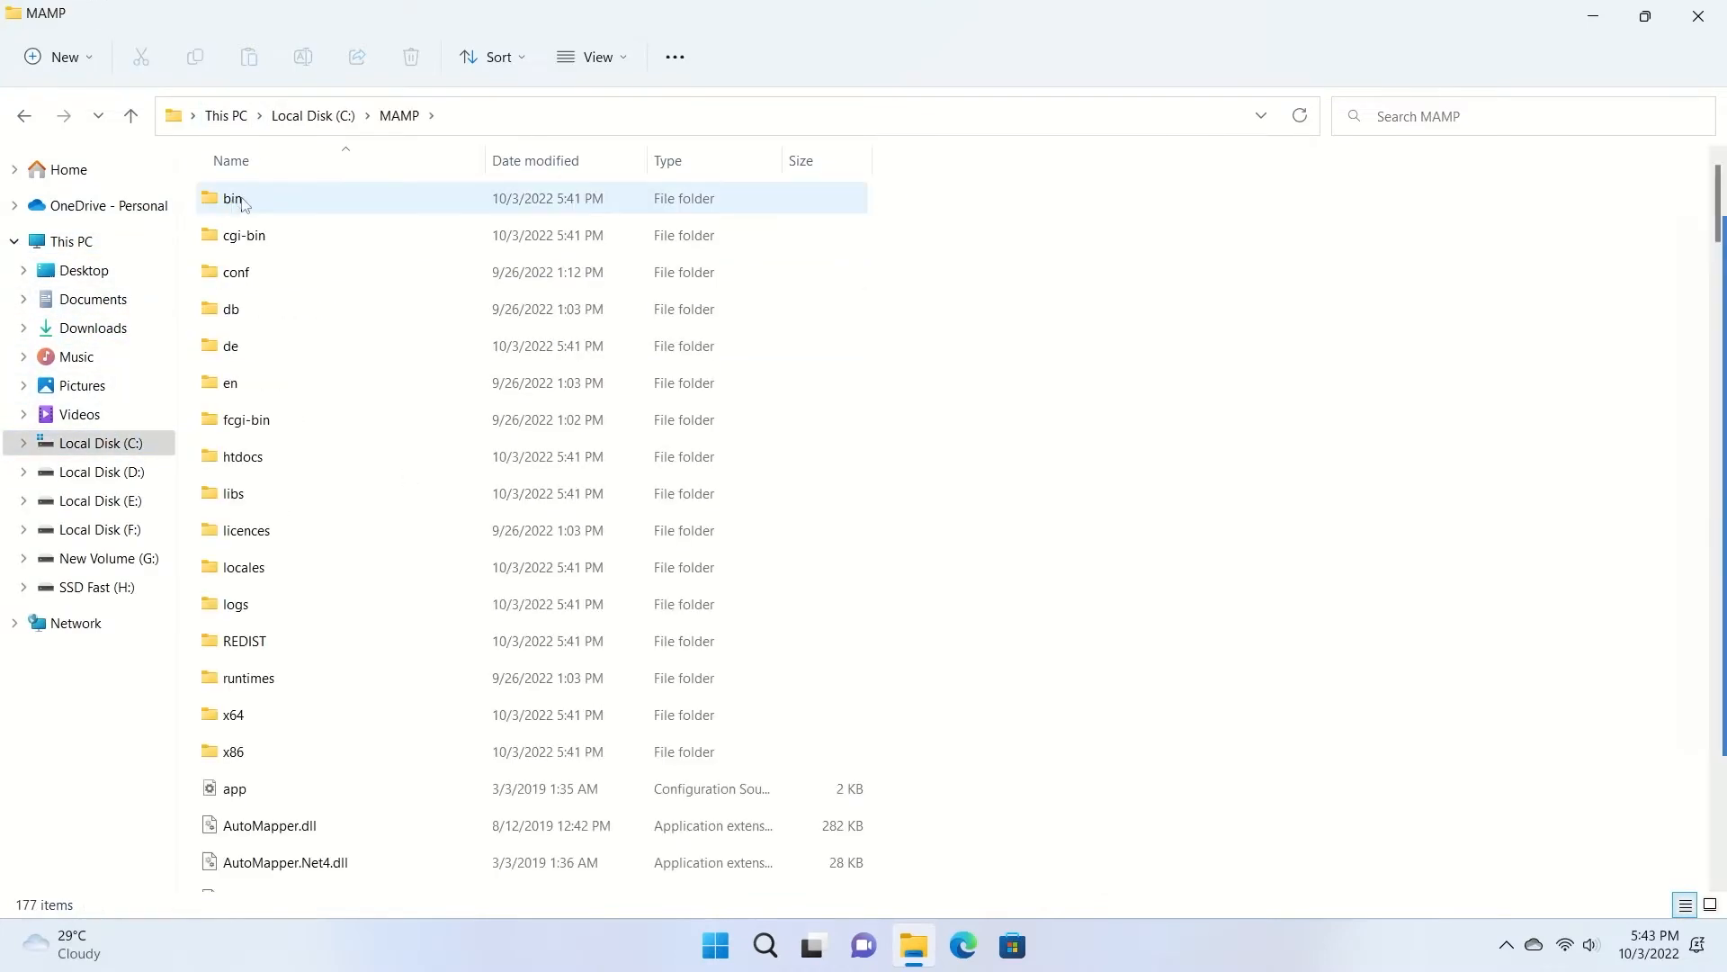
# Scroll through the 177 items in C:\MAMP, then minimise Explorer to show the desktop shortcut.
pyautogui.scroll(-5, 1134, 320)
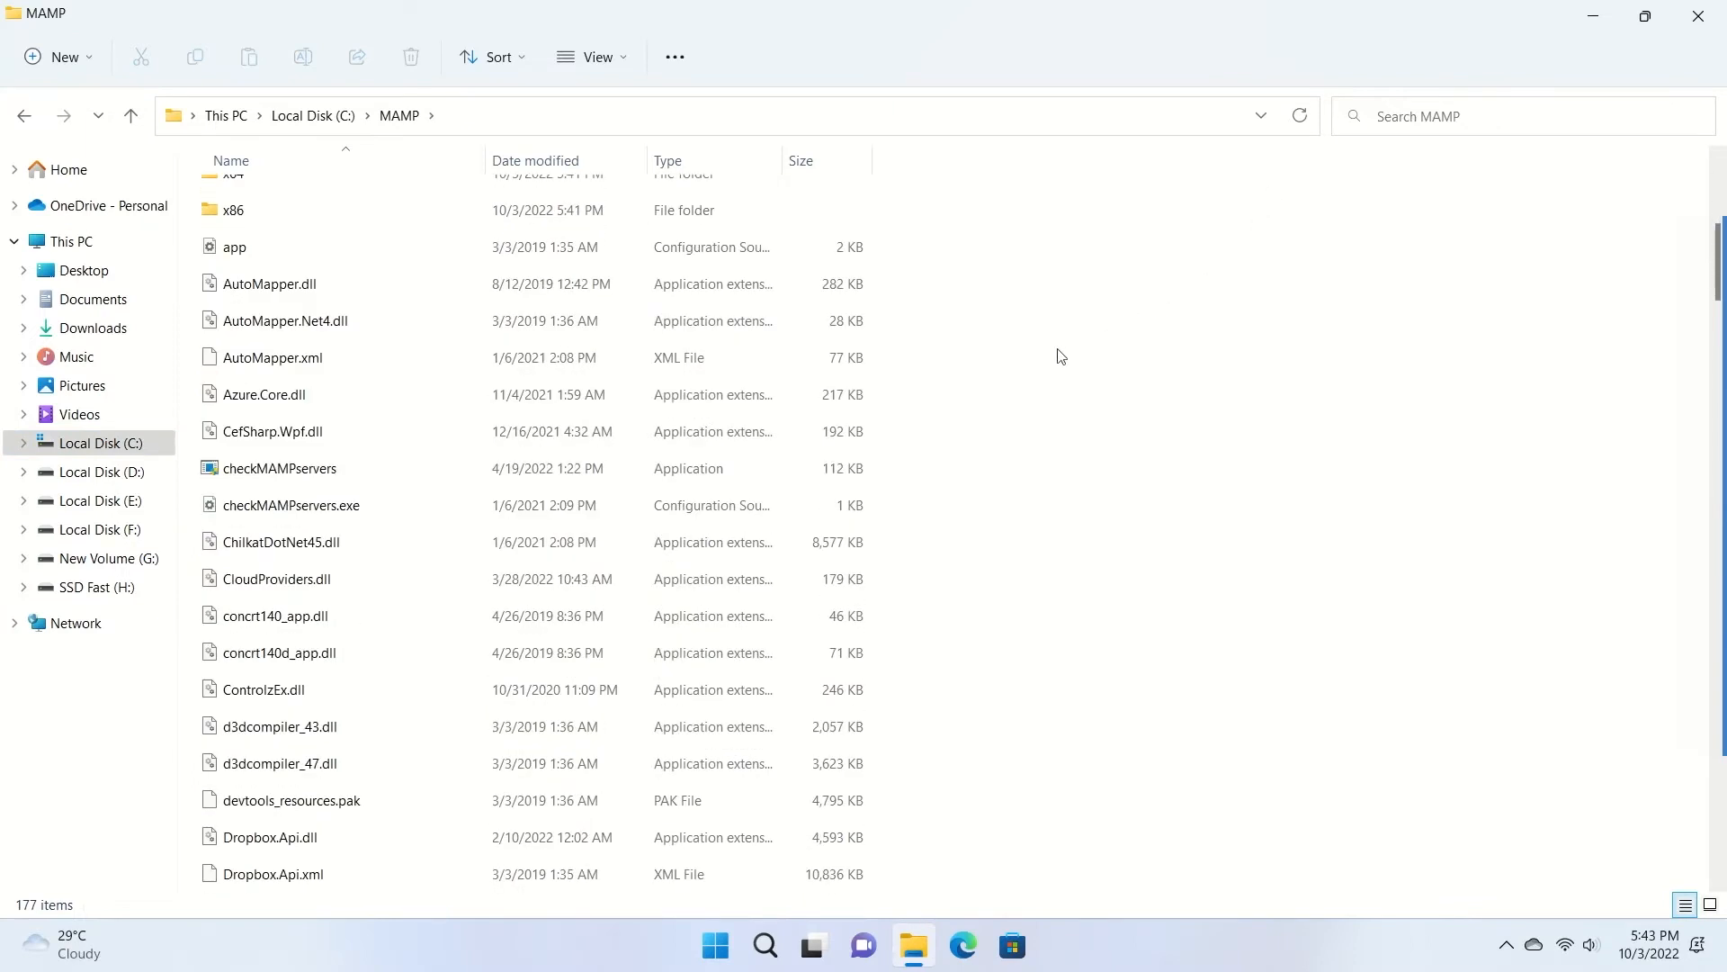
pyautogui.scroll(-3, 1030, 540)
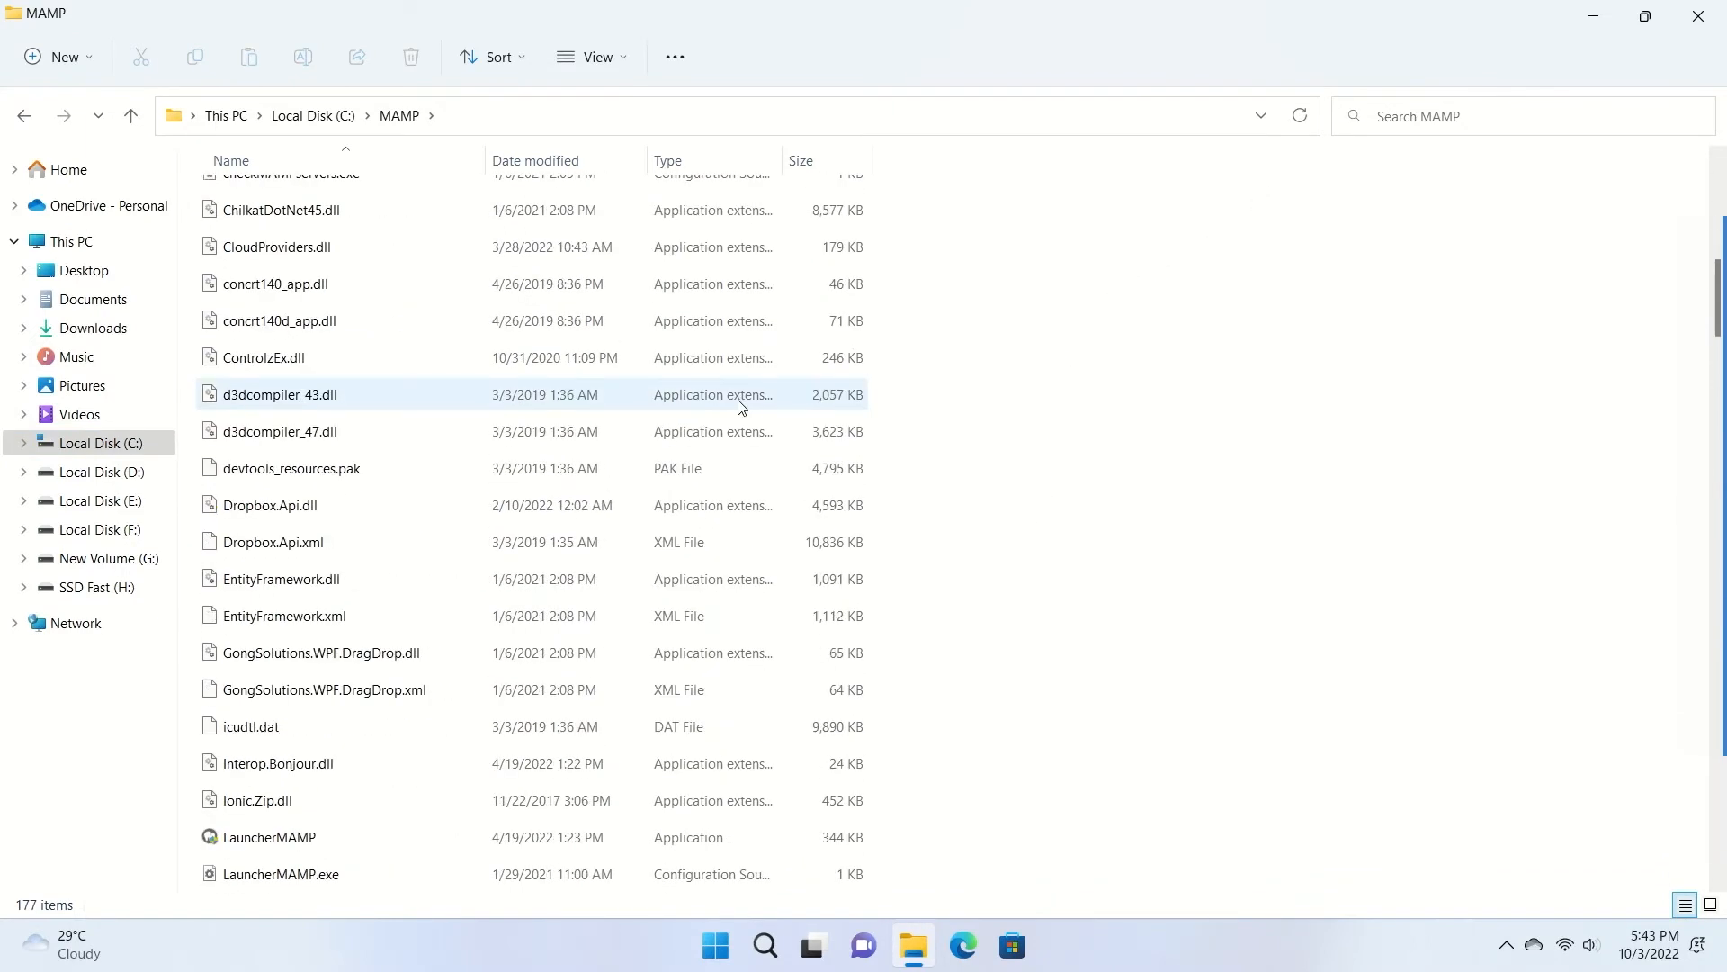
pyautogui.scroll(-3, 741, 412)
pyautogui.scroll(4, 720, 553)
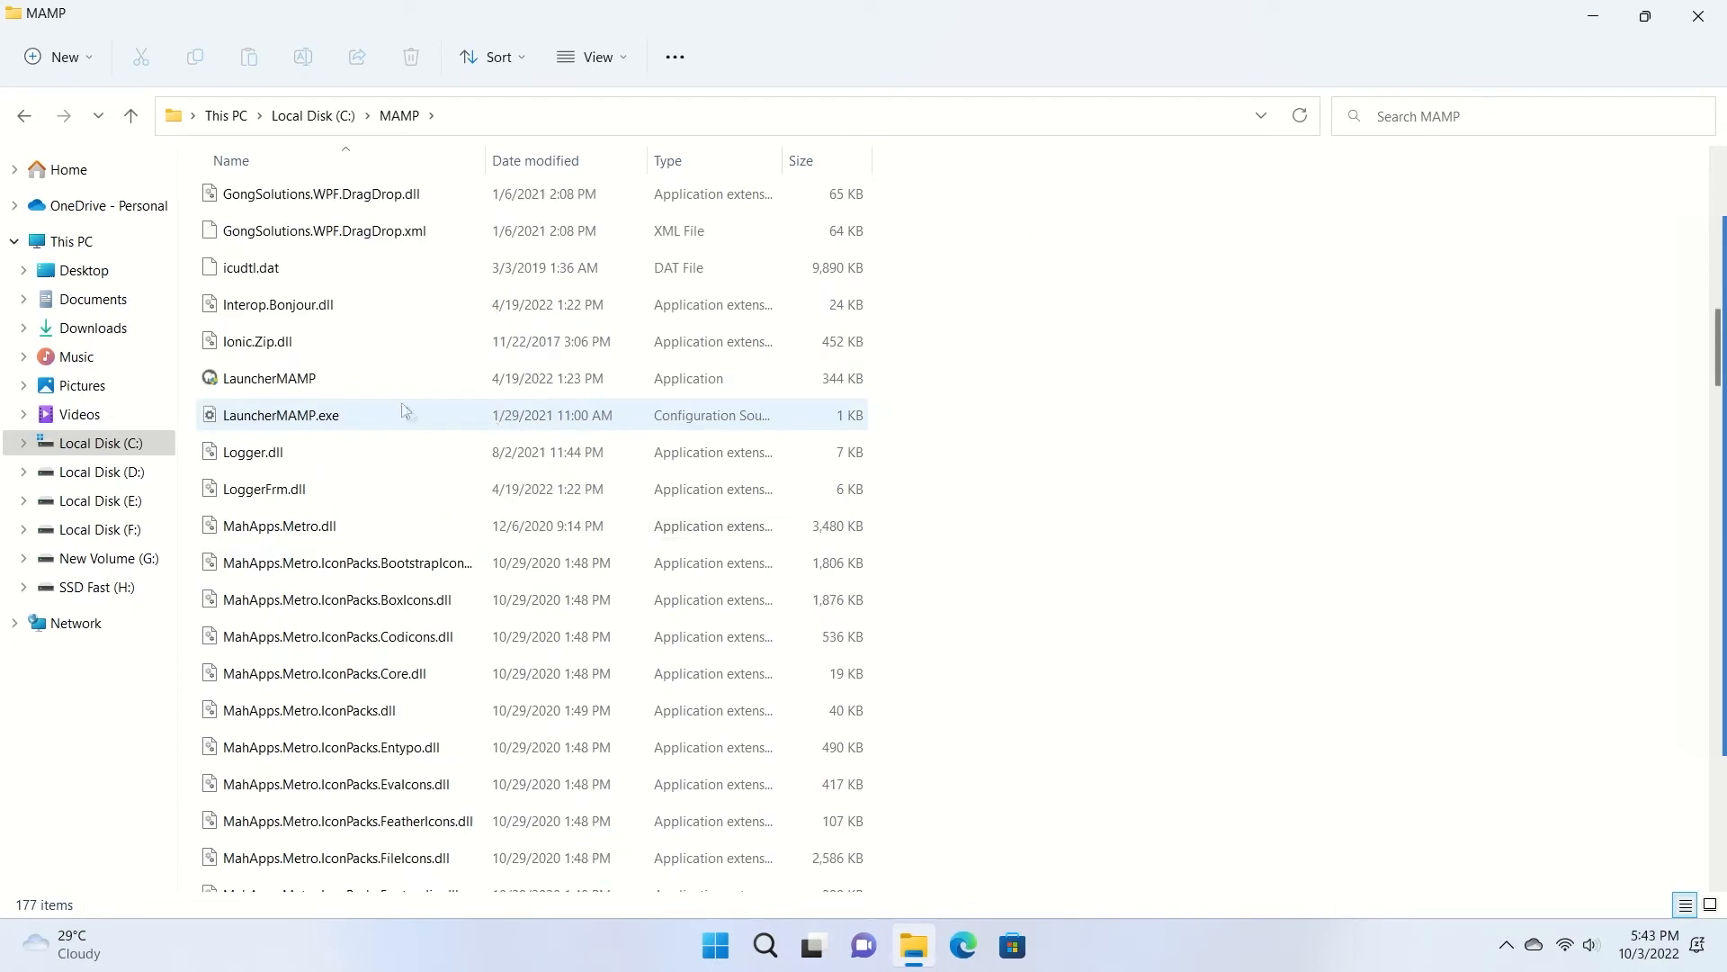
pyautogui.click(1593, 22)
pyautogui.moveTo(171, 124); pyautogui.dragTo(17, 198)
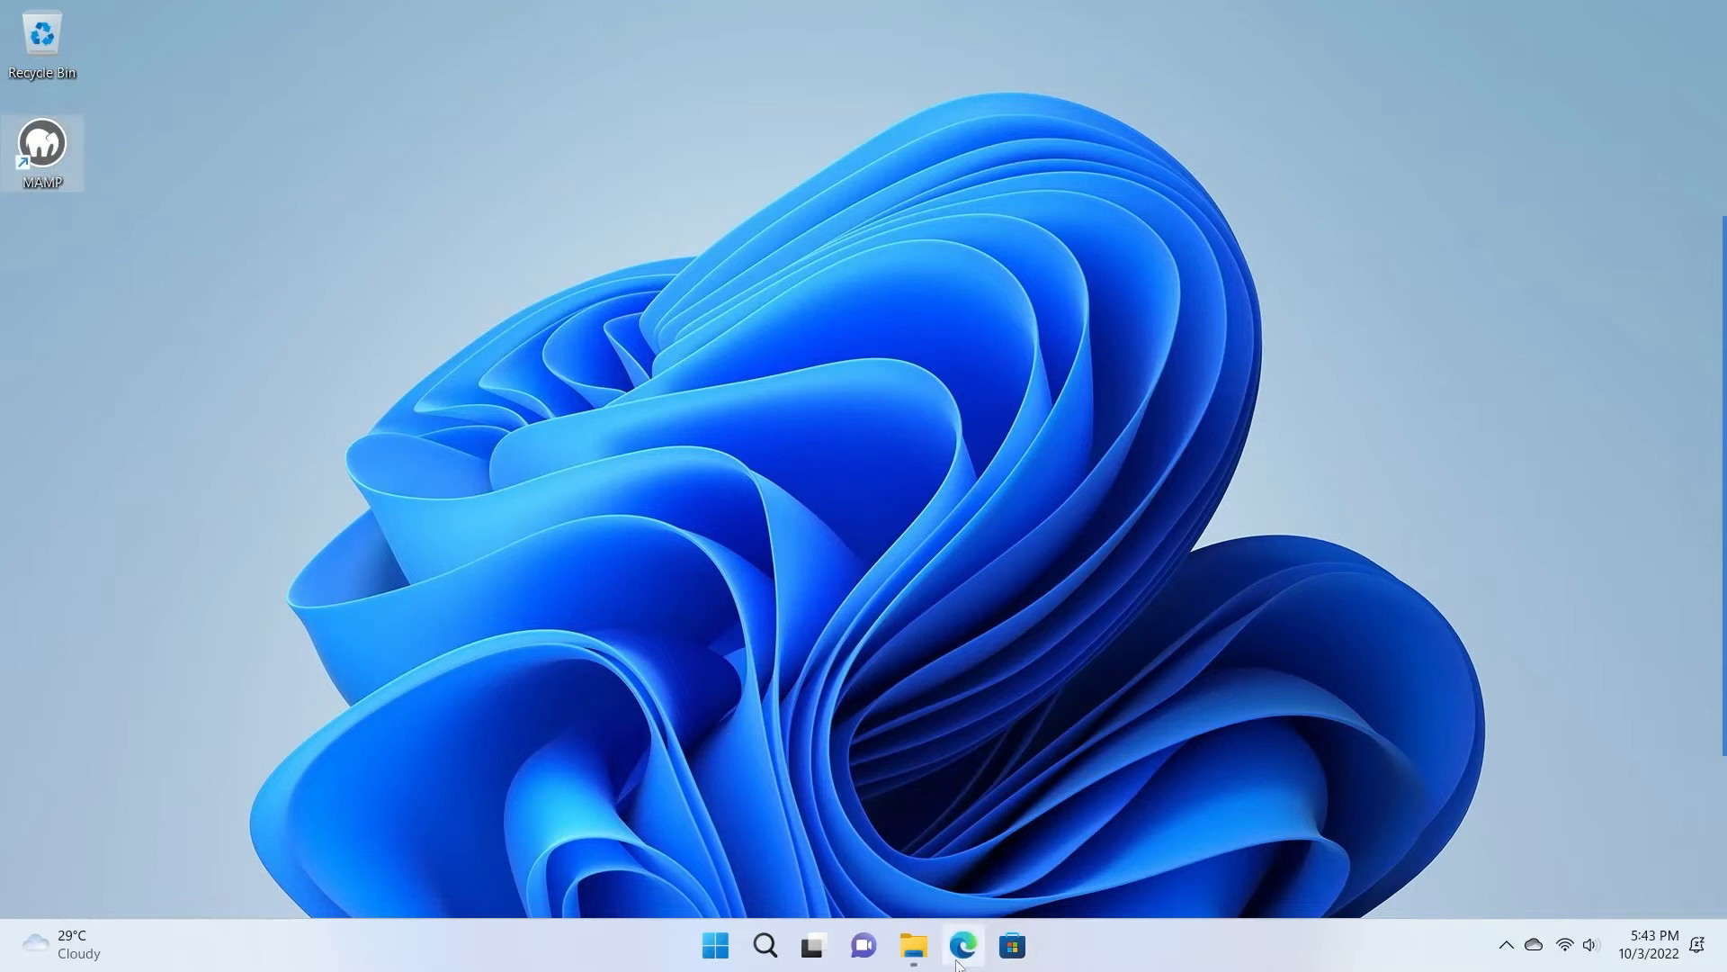
# Launch LauncherMAMP, allow mysqld and Apache through the firewall, and close the Dropbox sign-in window.
pyautogui.click(914, 945)
pyautogui.doubleClick(266, 378)
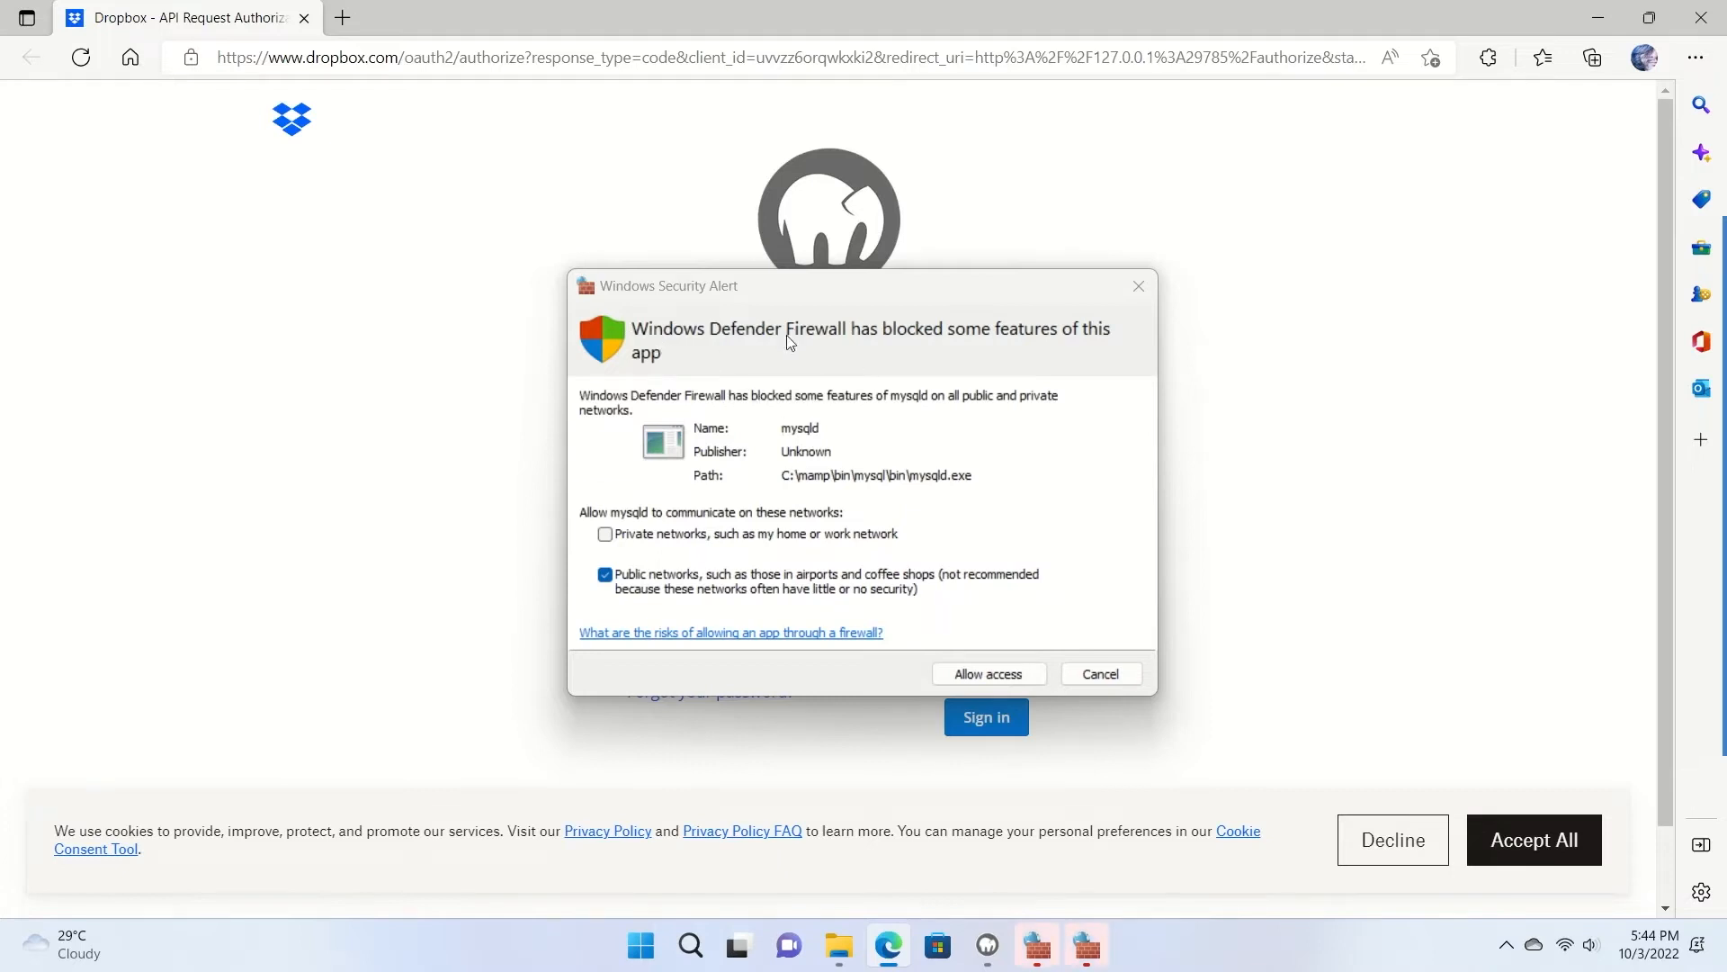
pyautogui.click(994, 675)
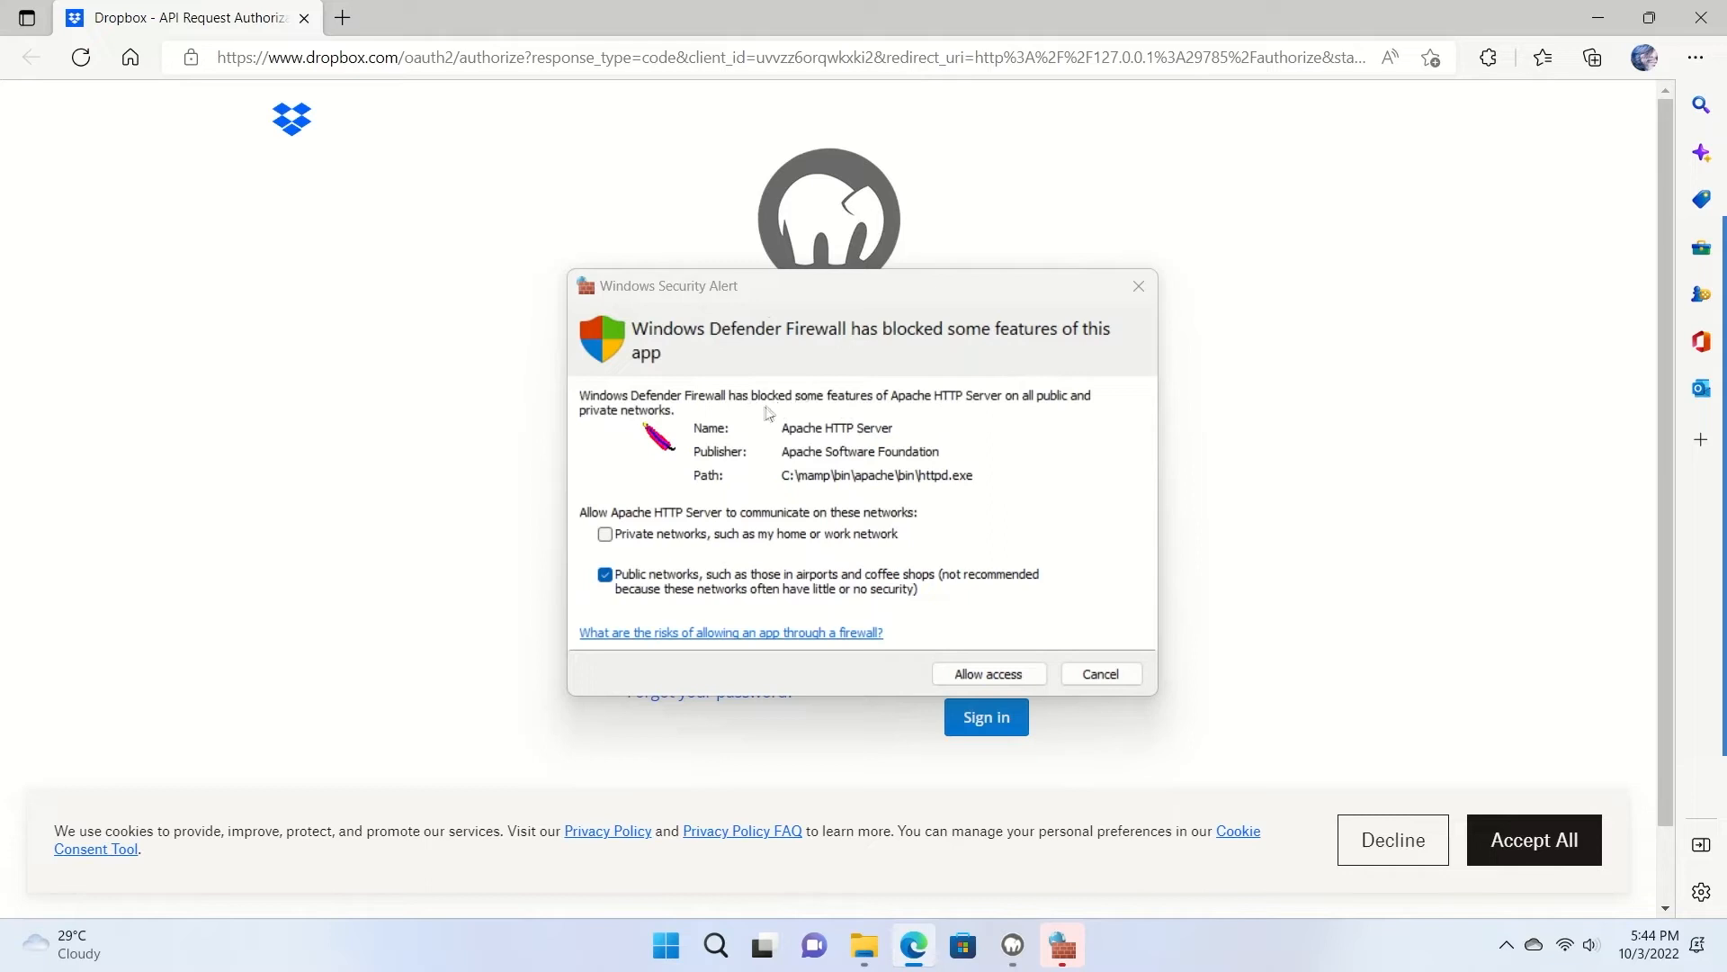
pyautogui.click(986, 676)
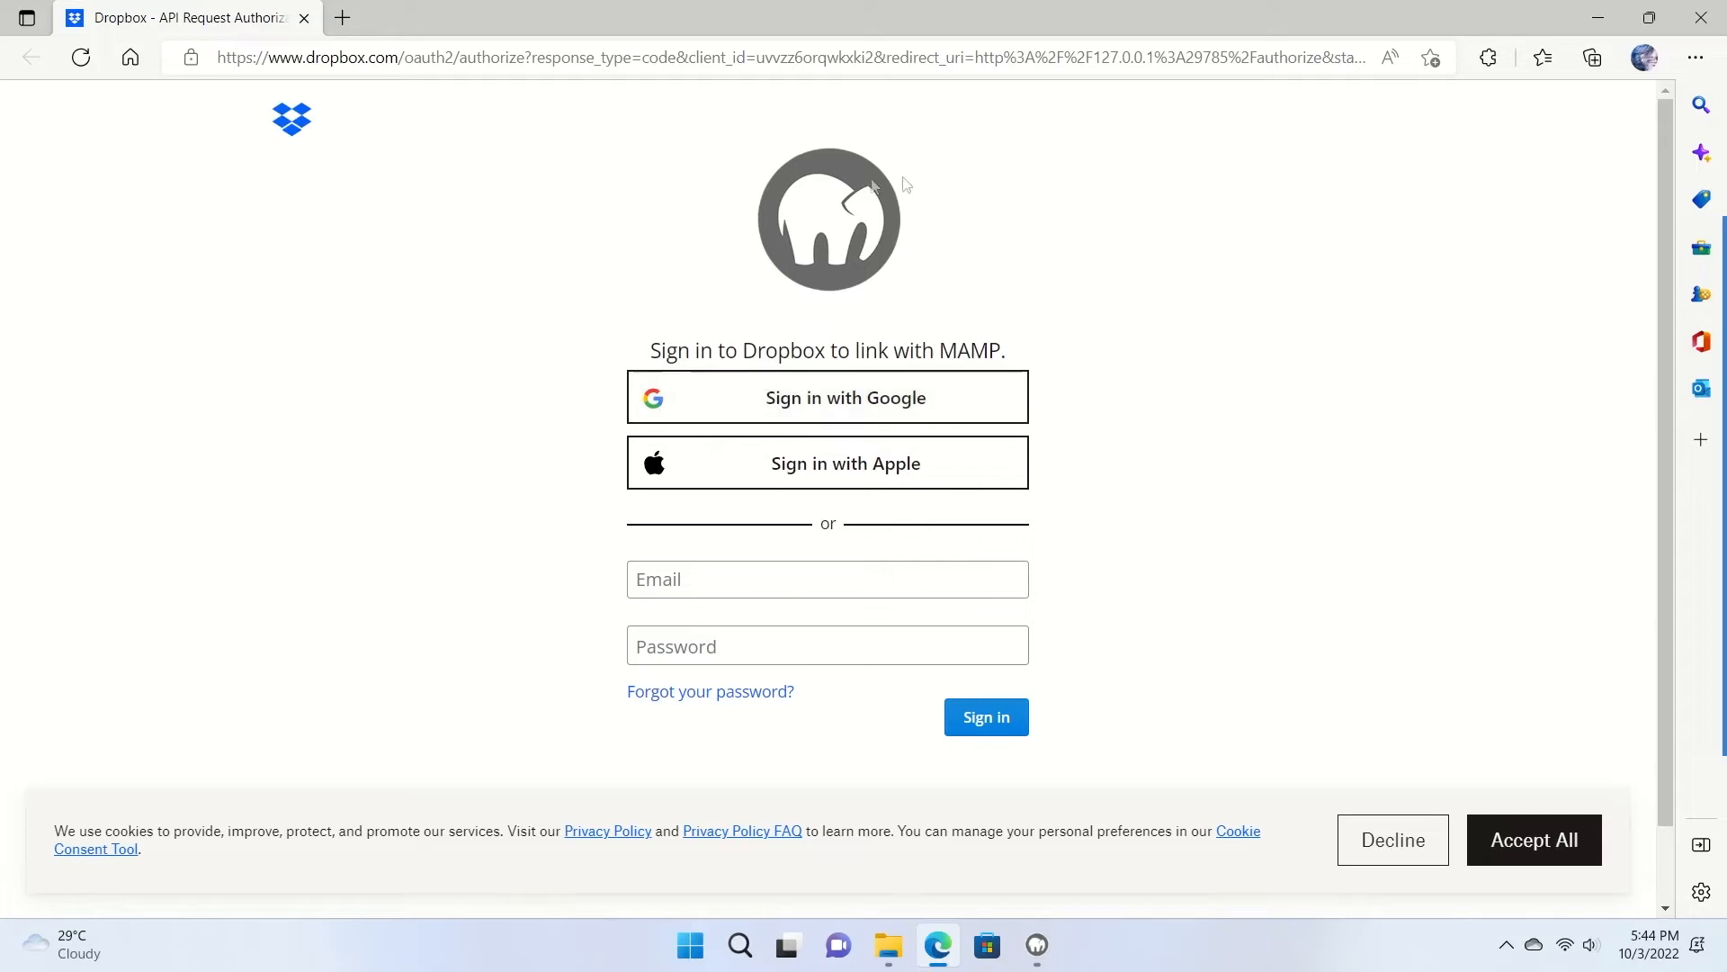
pyautogui.click(1696, 20)
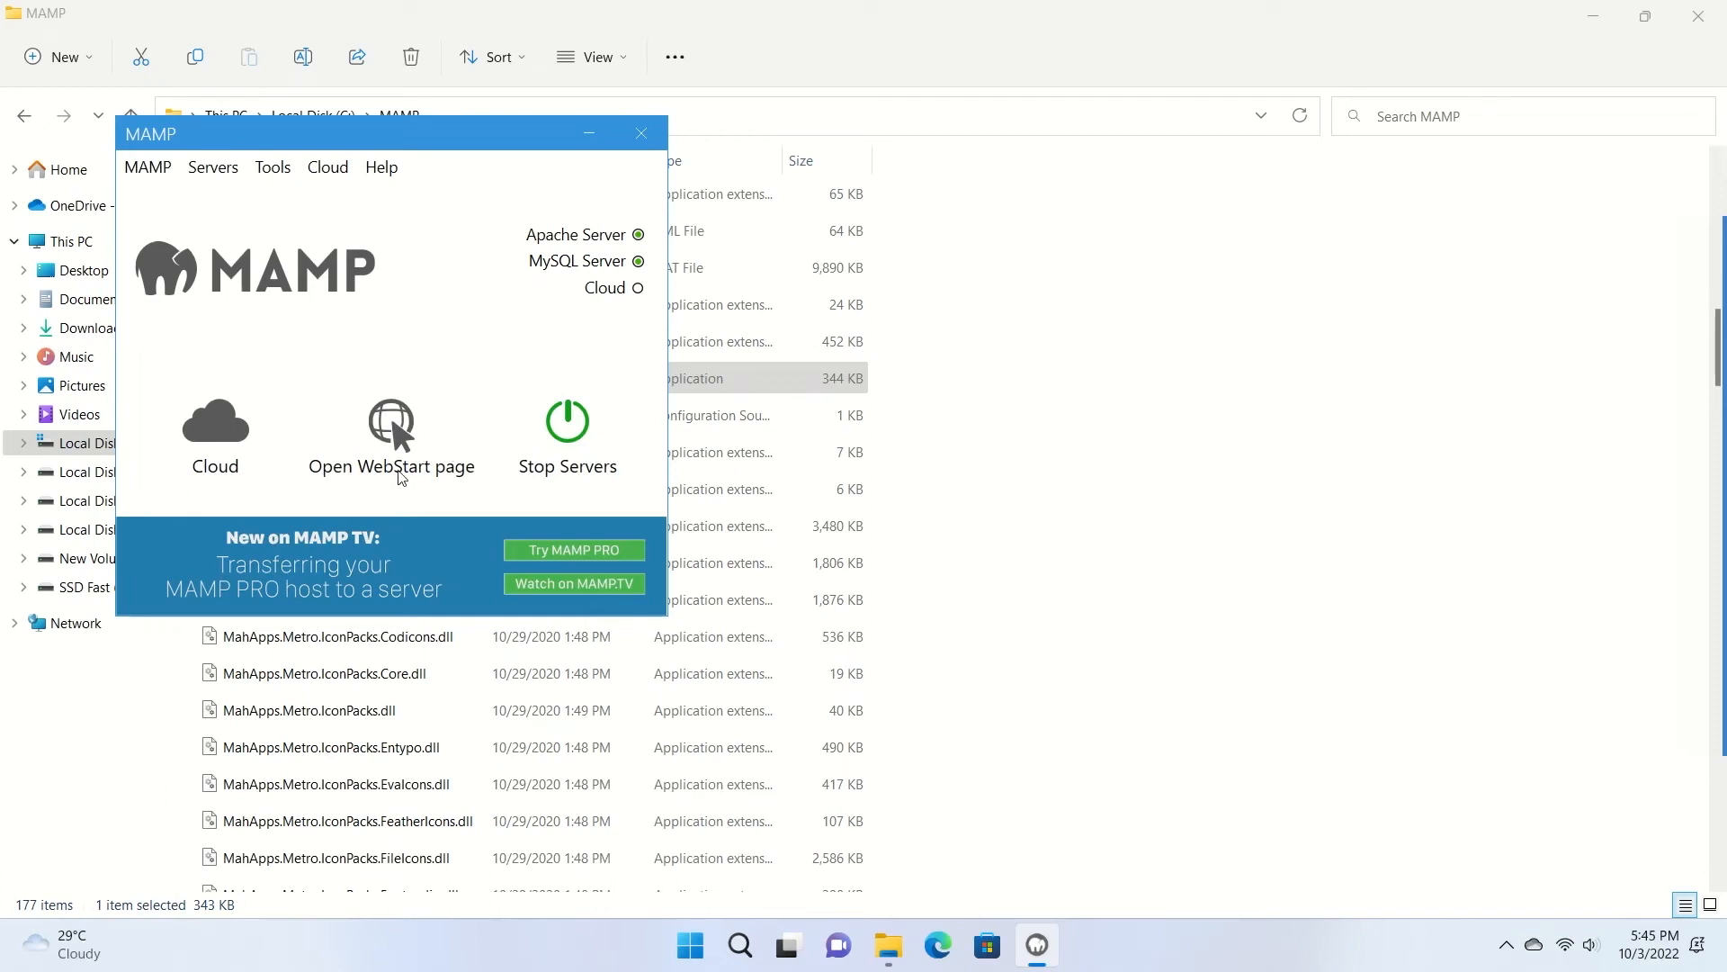
# Open the MAMP WebStart page at localhost/MAMP in the browser.
pyautogui.click(386, 439)
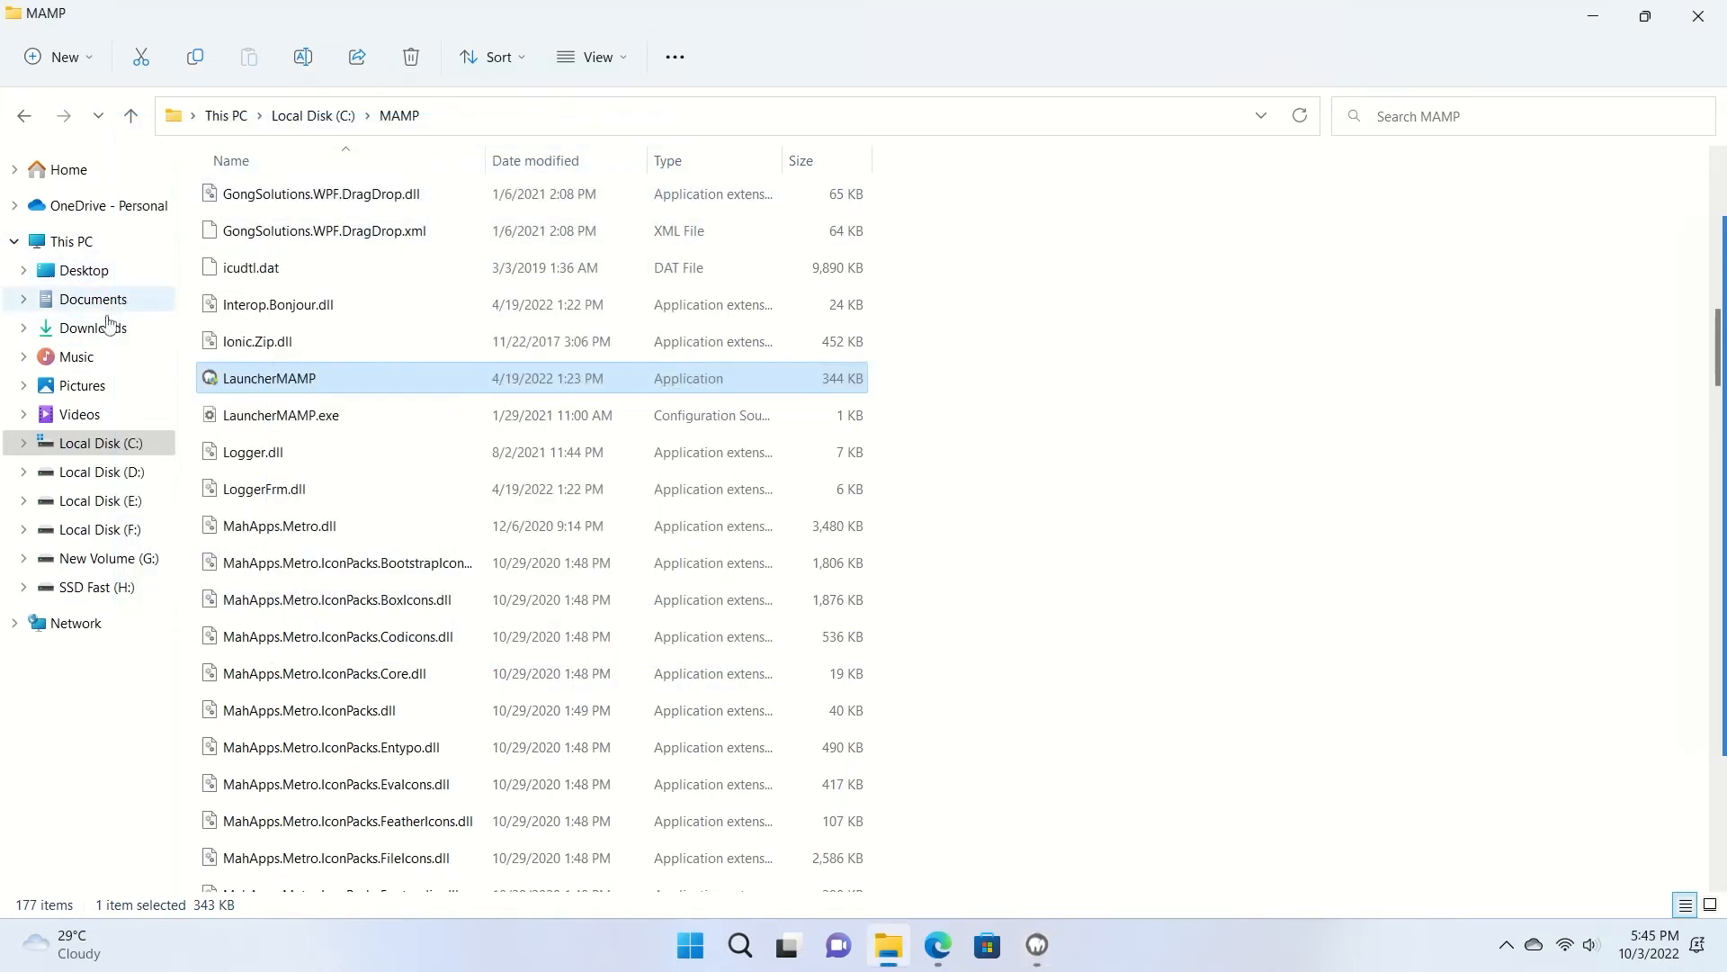
# Extract the wordpress-6.0.2 zip in Downloads into a wordpress-6.0.2 folder.
pyautogui.click(107, 328)
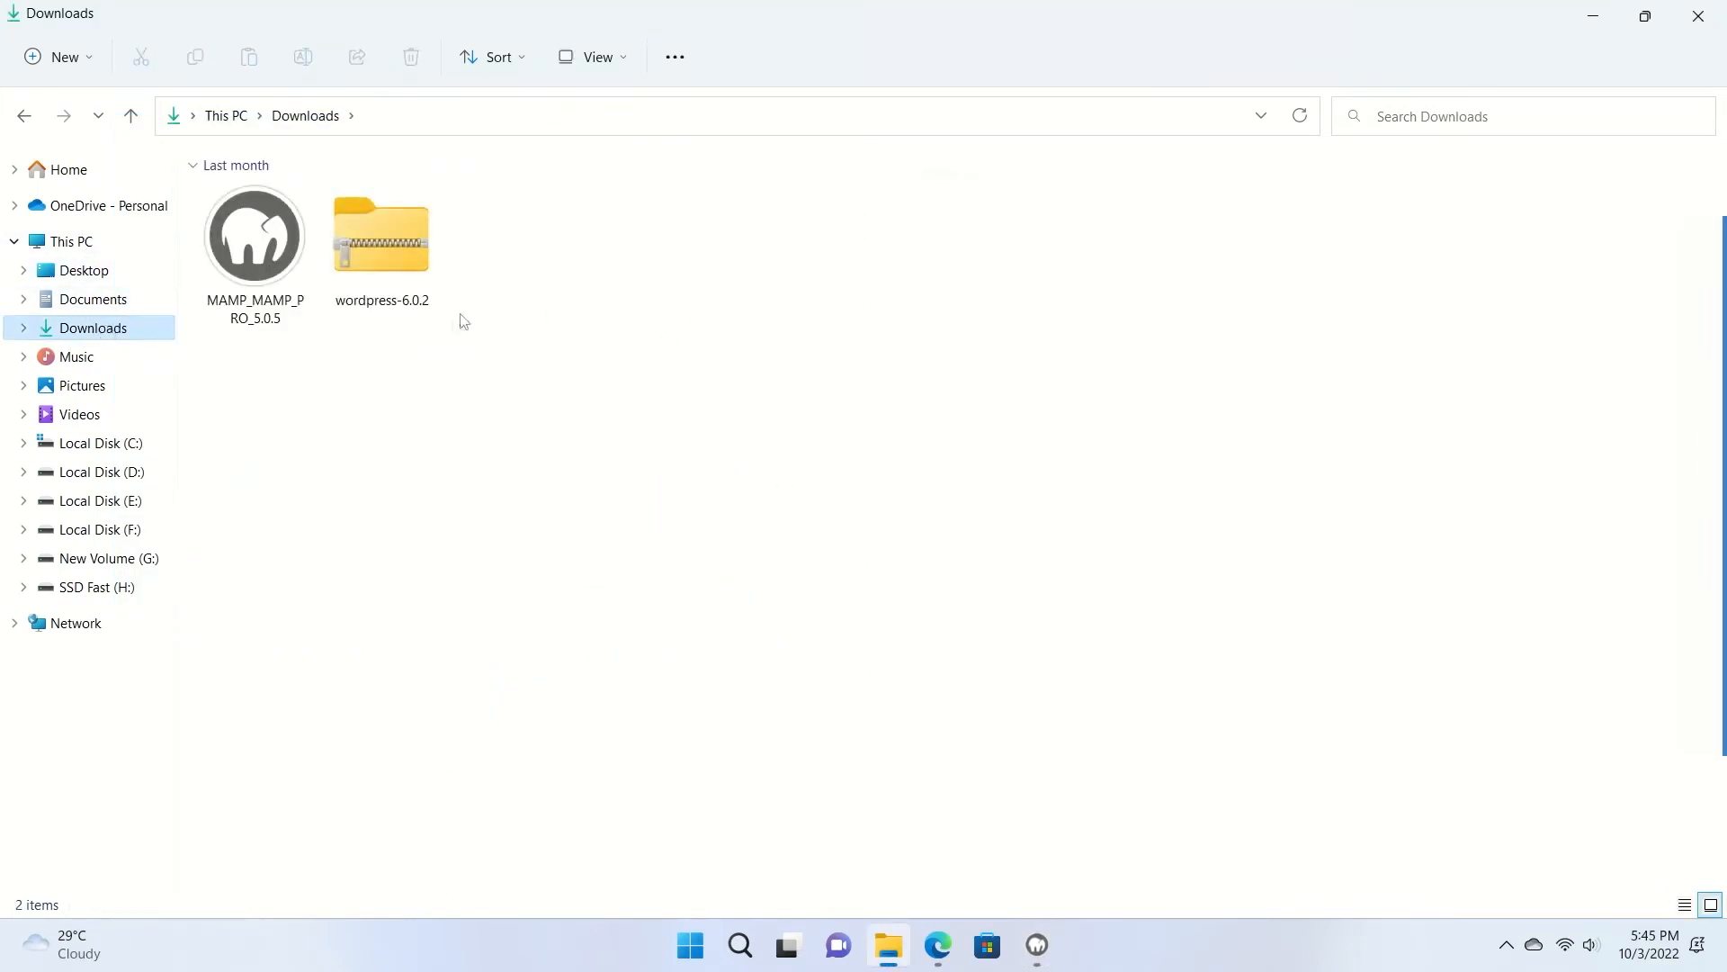
pyautogui.click(381, 245)
pyautogui.rightClick(382, 245)
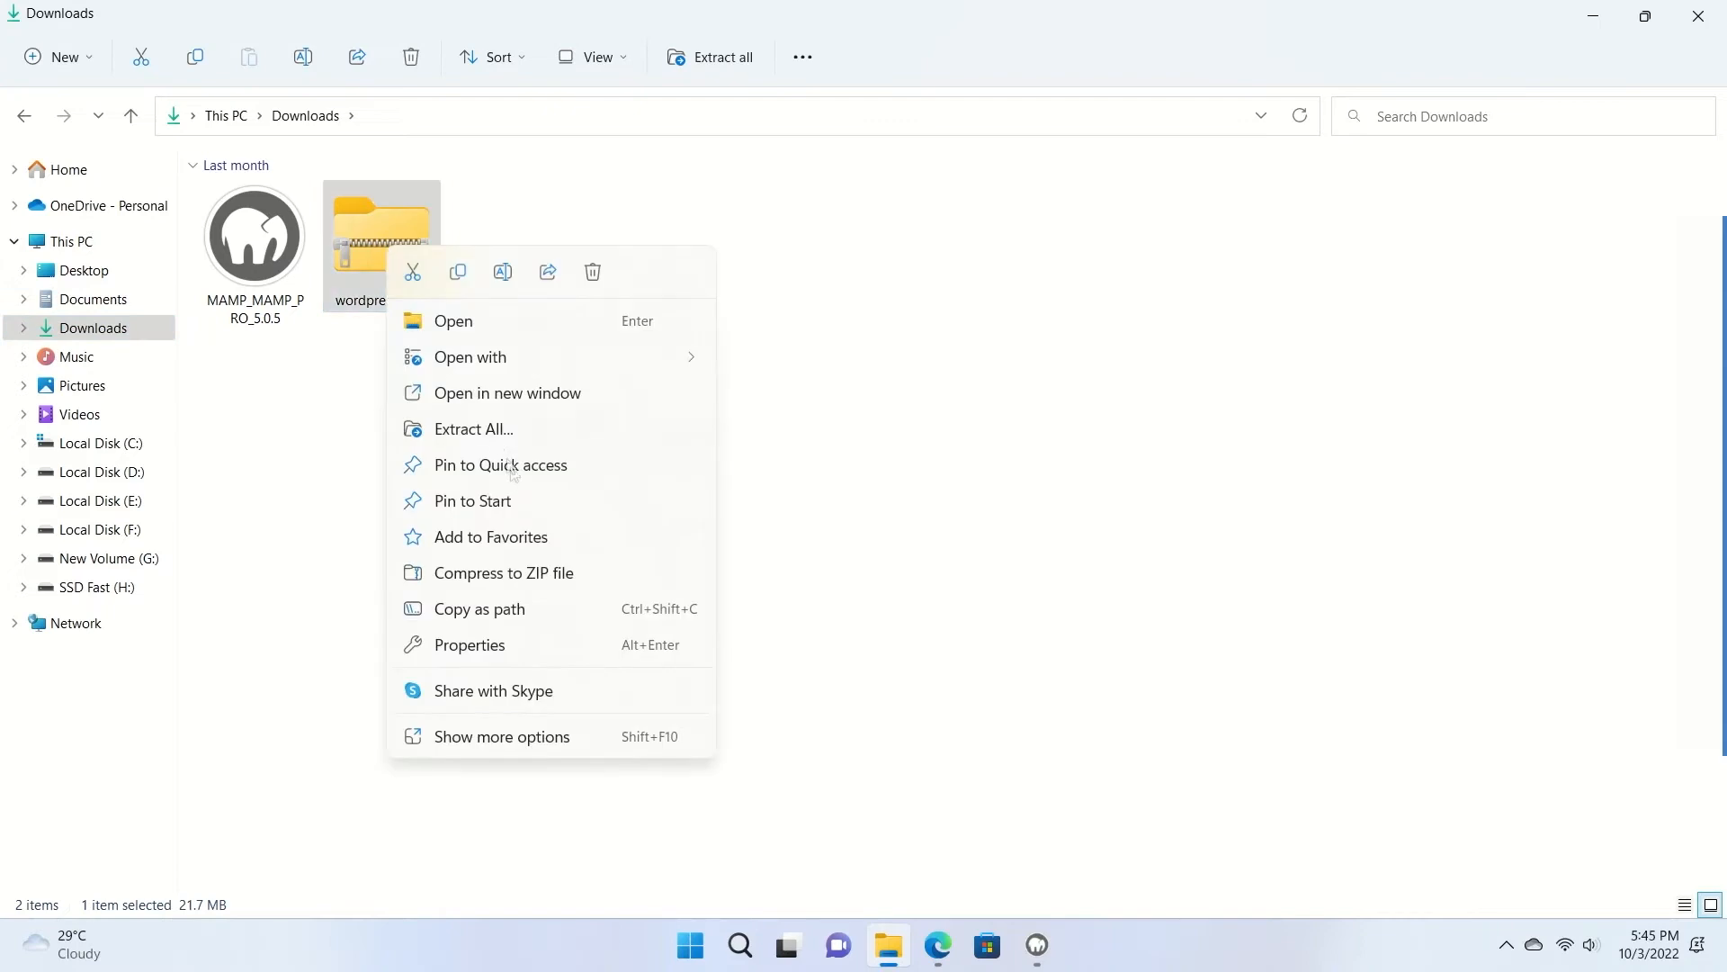
pyautogui.click(497, 430)
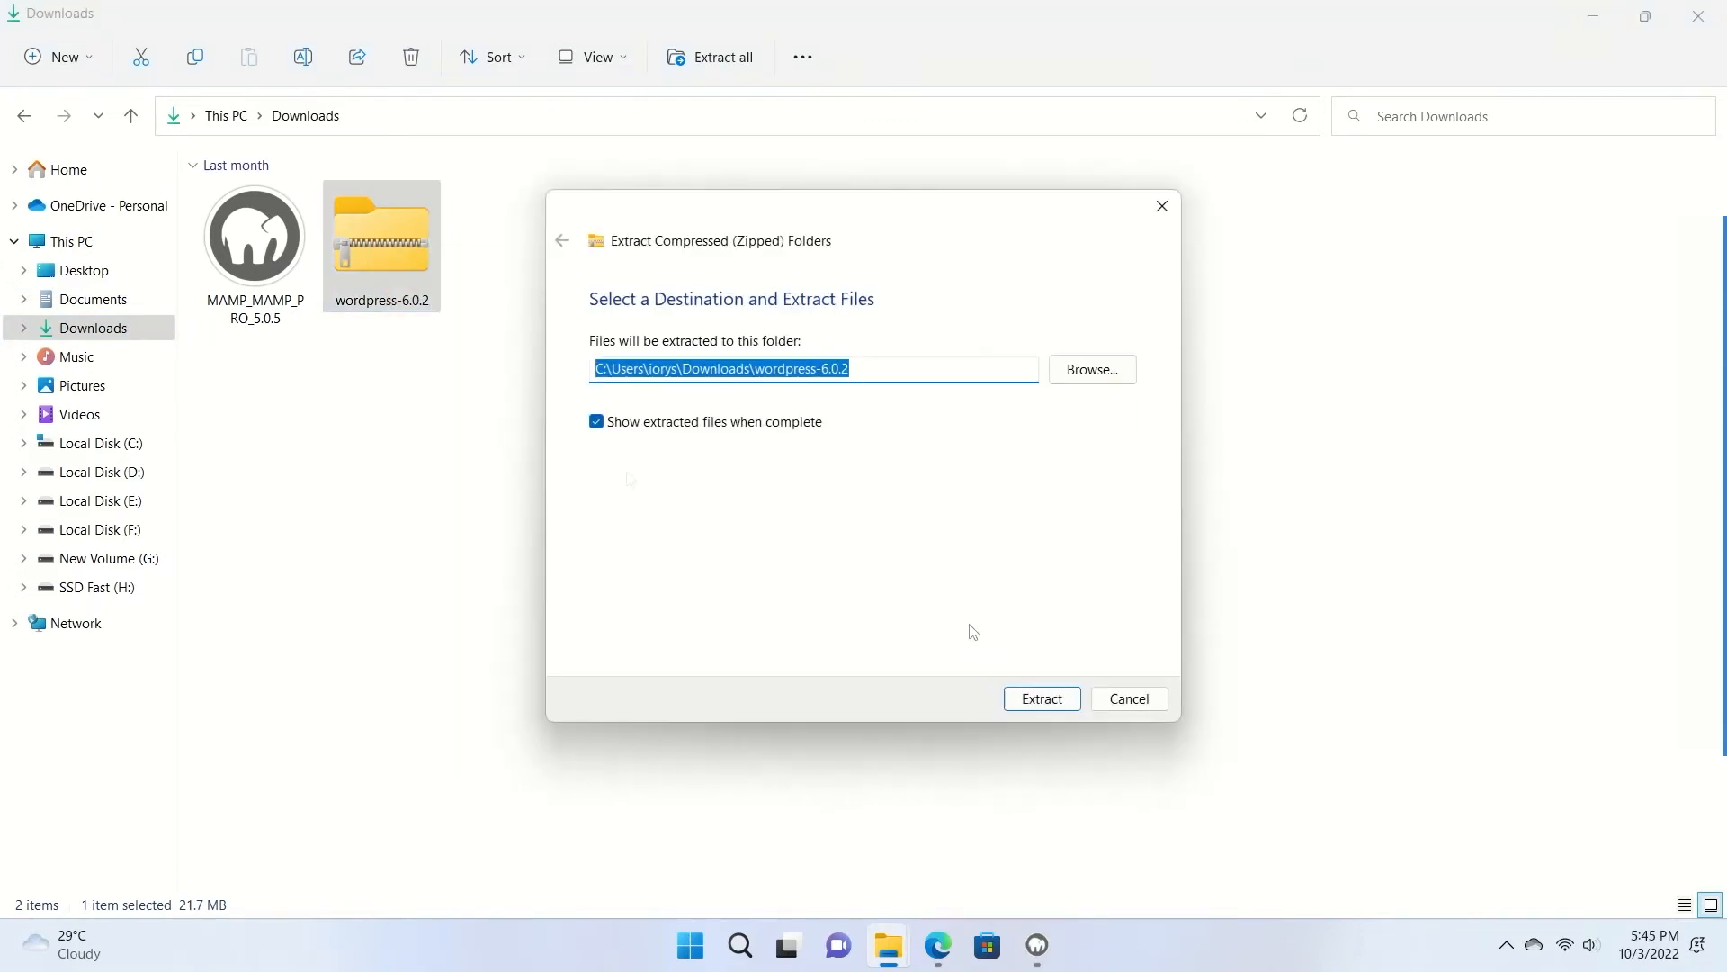
pyautogui.click(1043, 699)
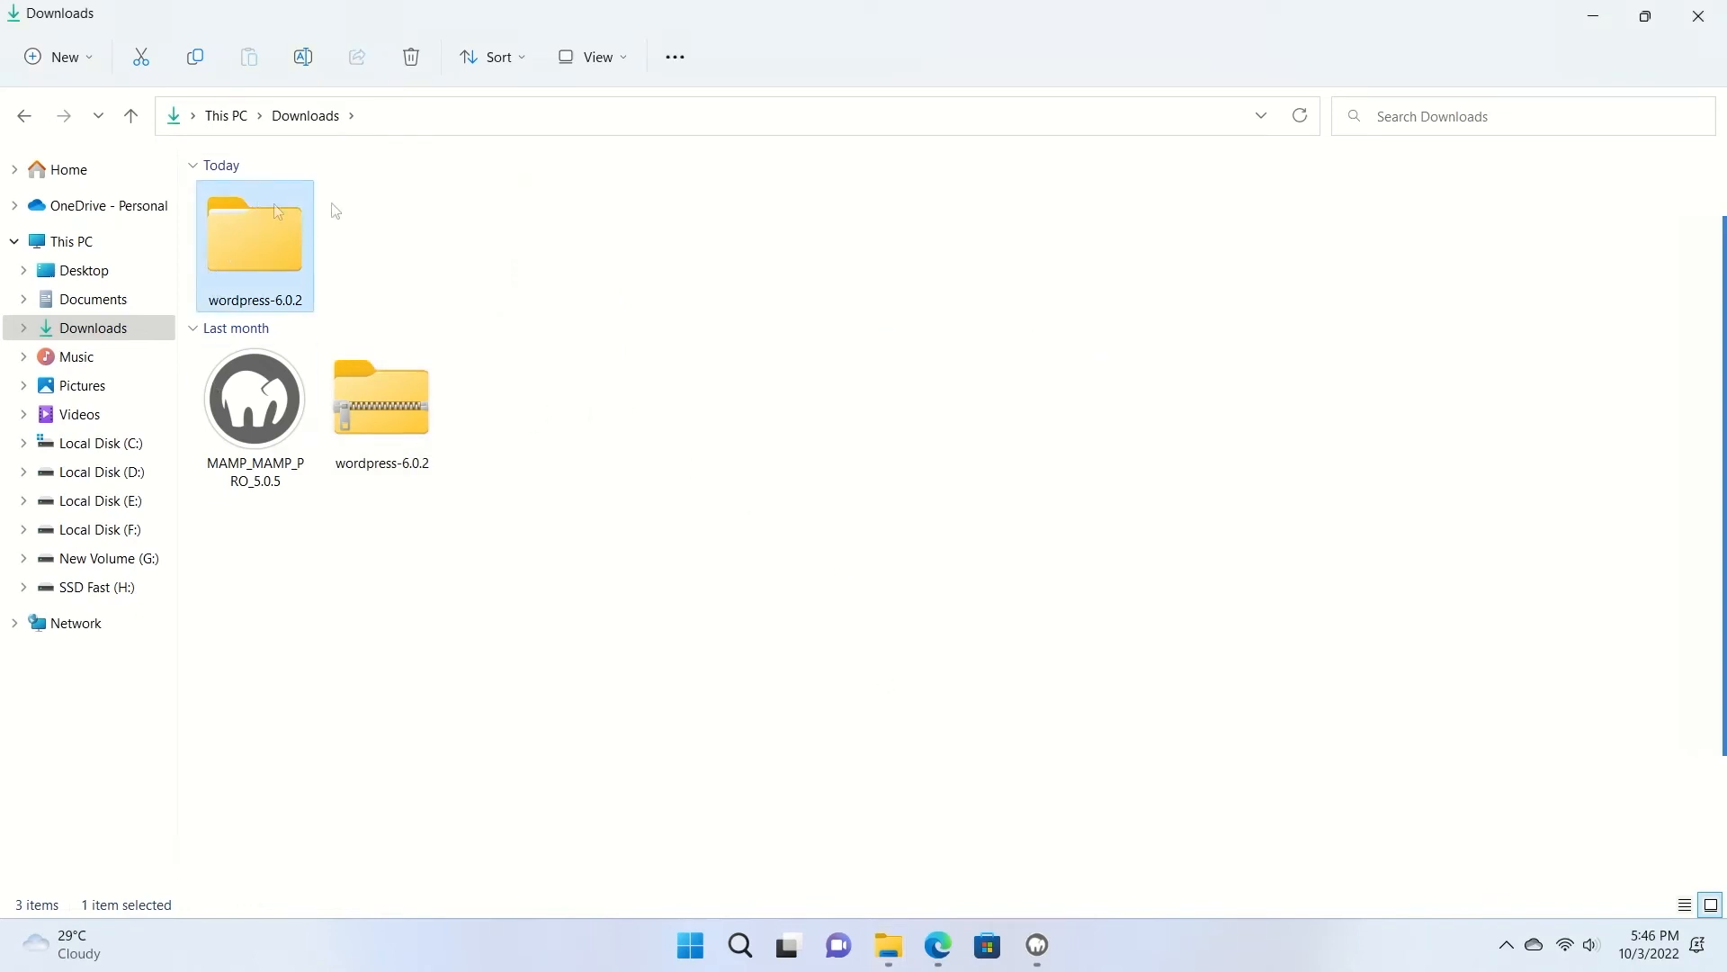
# Copy the wordpress folder from inside wordpress-6.0.2 and go to Local Disk (C:).
pyautogui.doubleClick(261, 231)
pyautogui.moveTo(343, 336); pyautogui.dragTo(236, 227)
pyautogui.doubleClick(239, 229)
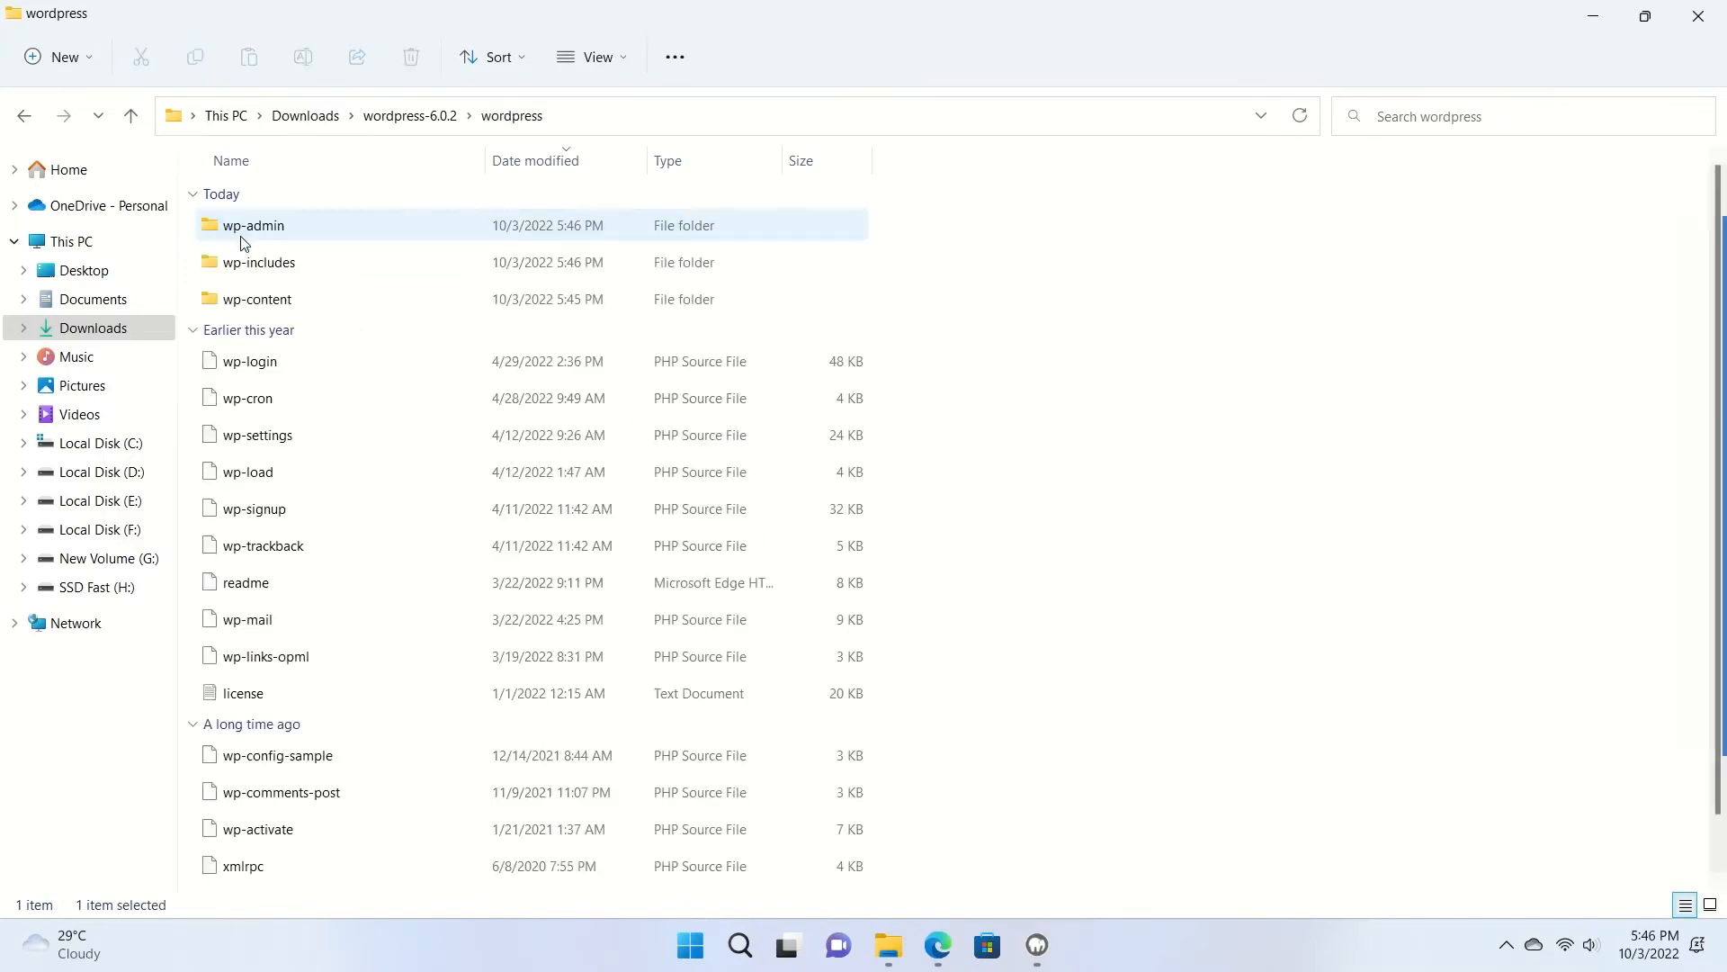
pyautogui.moveTo(1038, 272); pyautogui.dragTo(846, 463)
pyautogui.click(412, 115)
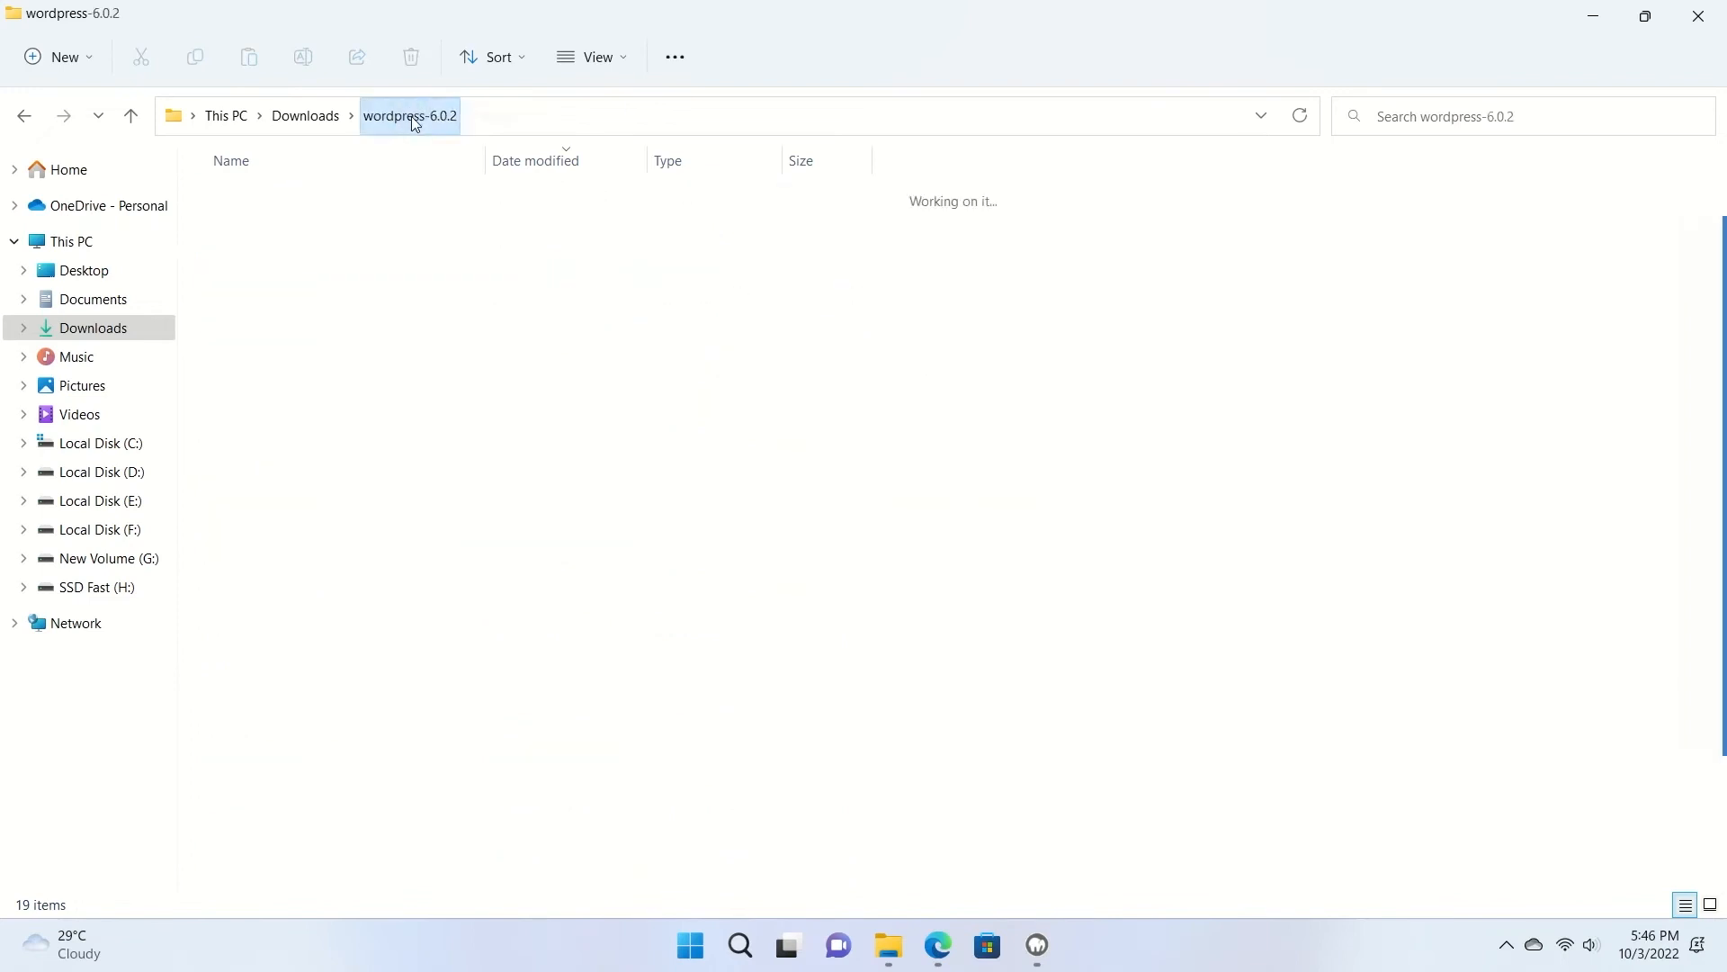
pyautogui.rightClick(225, 230)
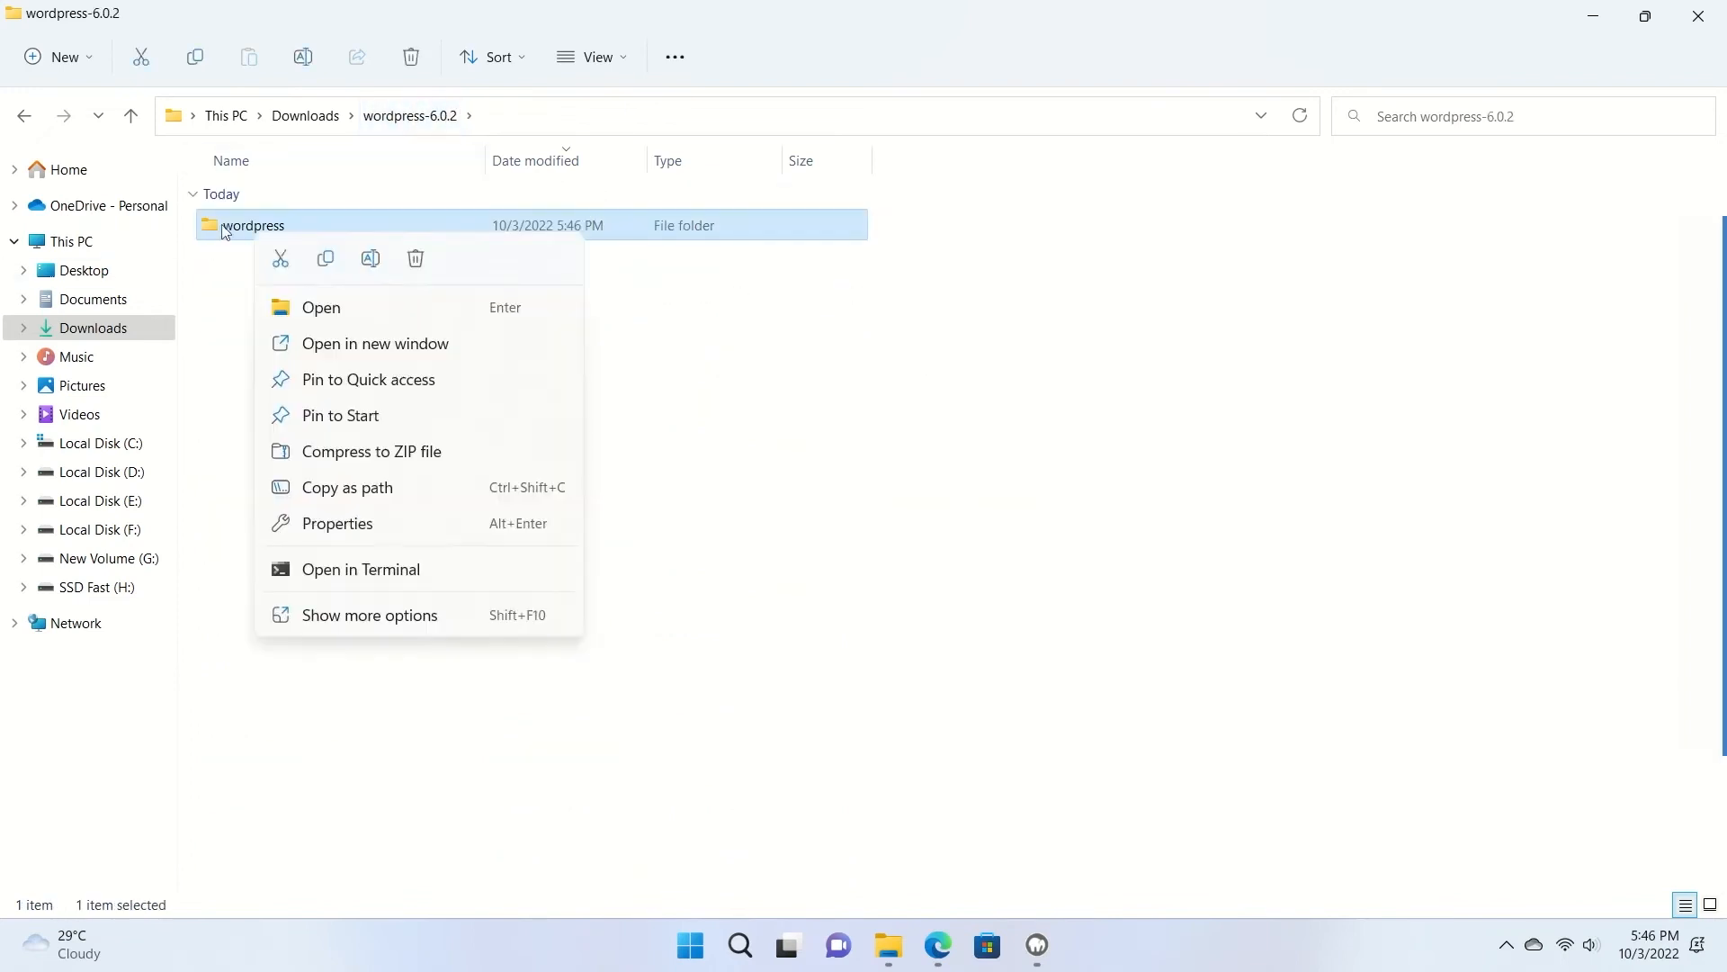
pyautogui.click(328, 260)
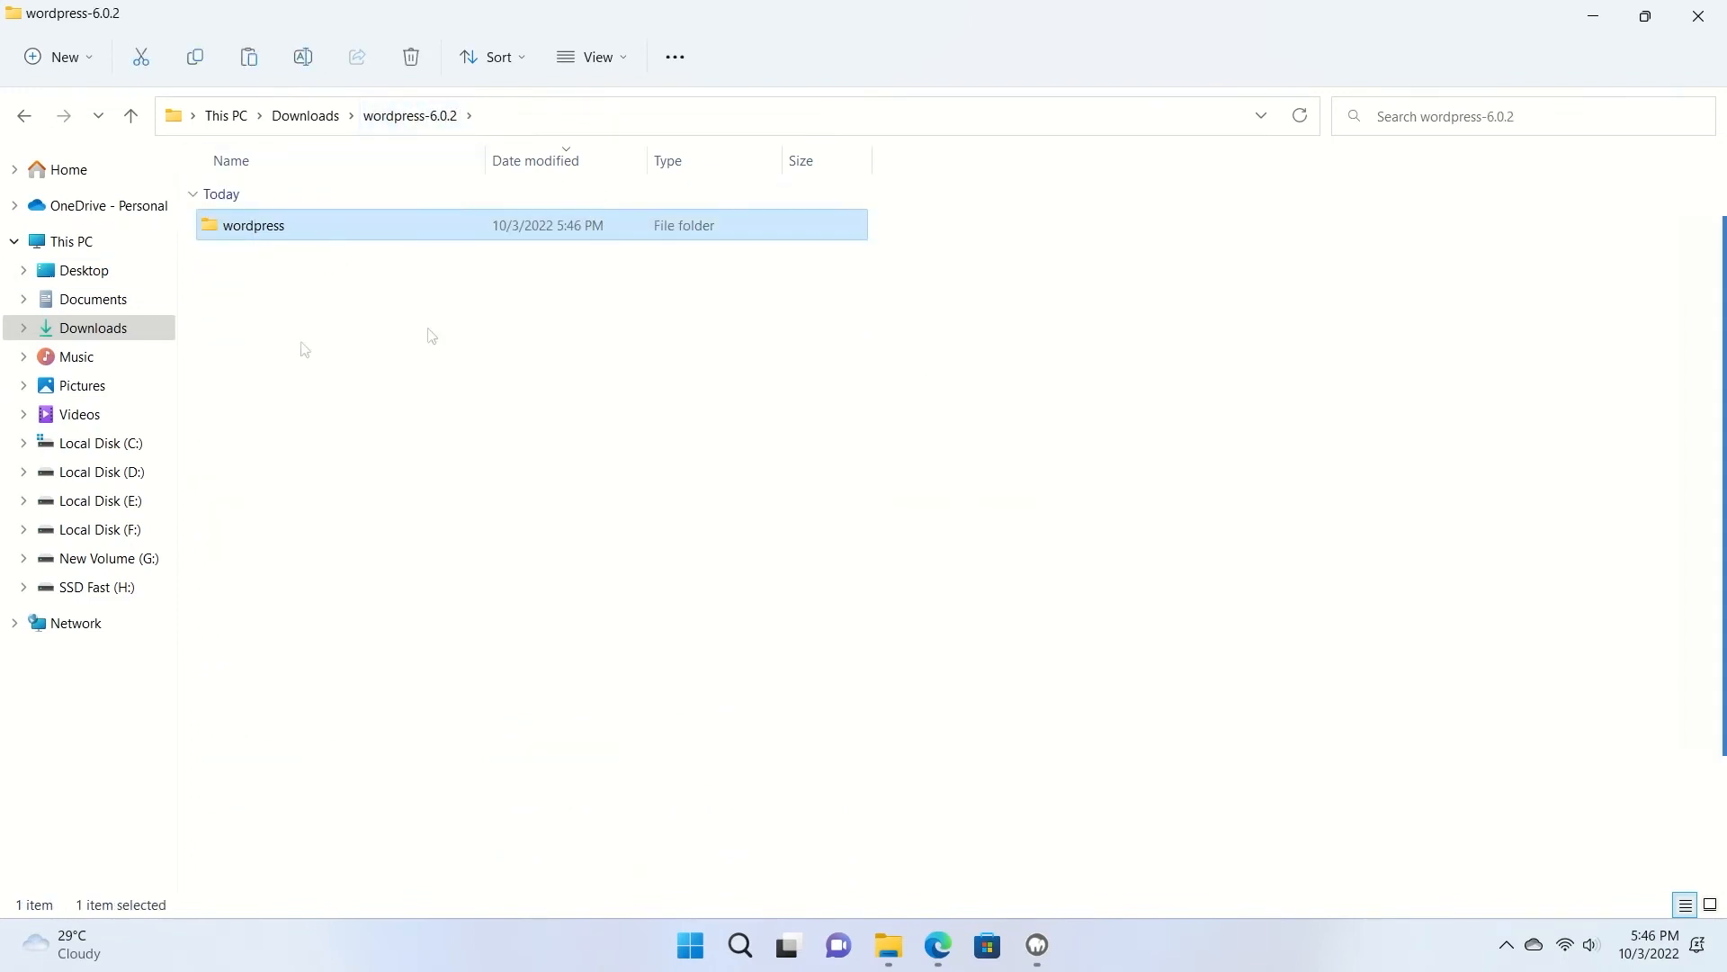
pyautogui.click(139, 445)
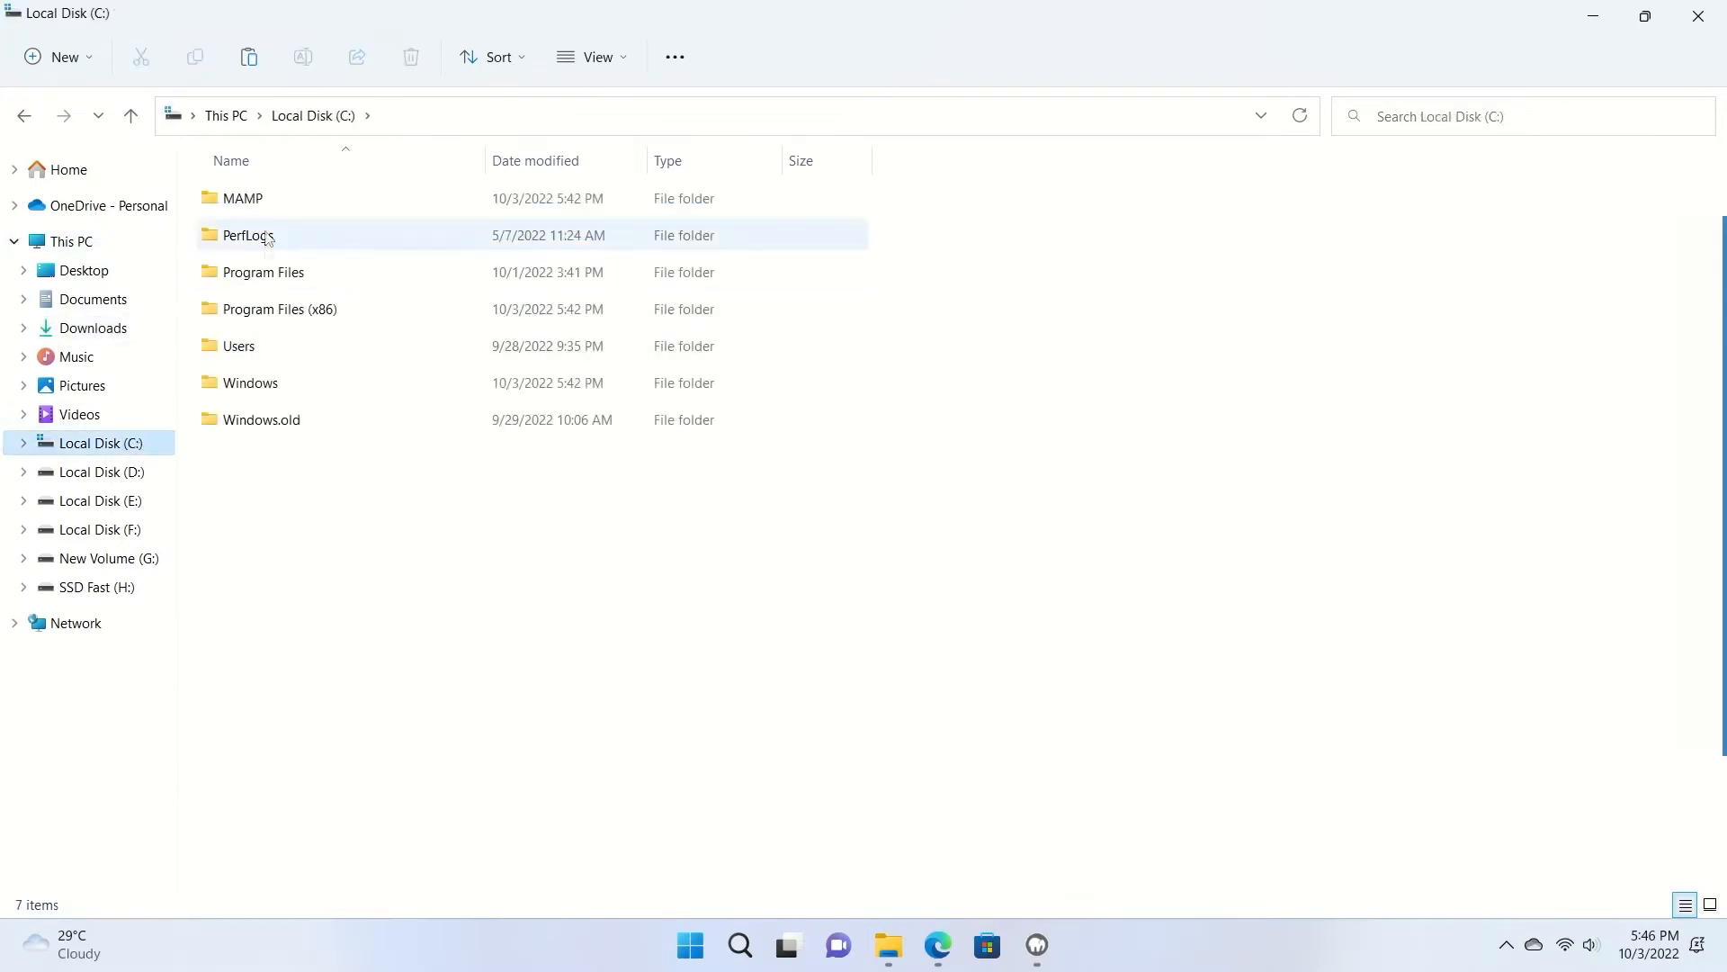
# Paste the wordpress folder into C:\MAMP\htdocs and open it to check its contents.
pyautogui.click(274, 204)
pyautogui.doubleClick(274, 203)
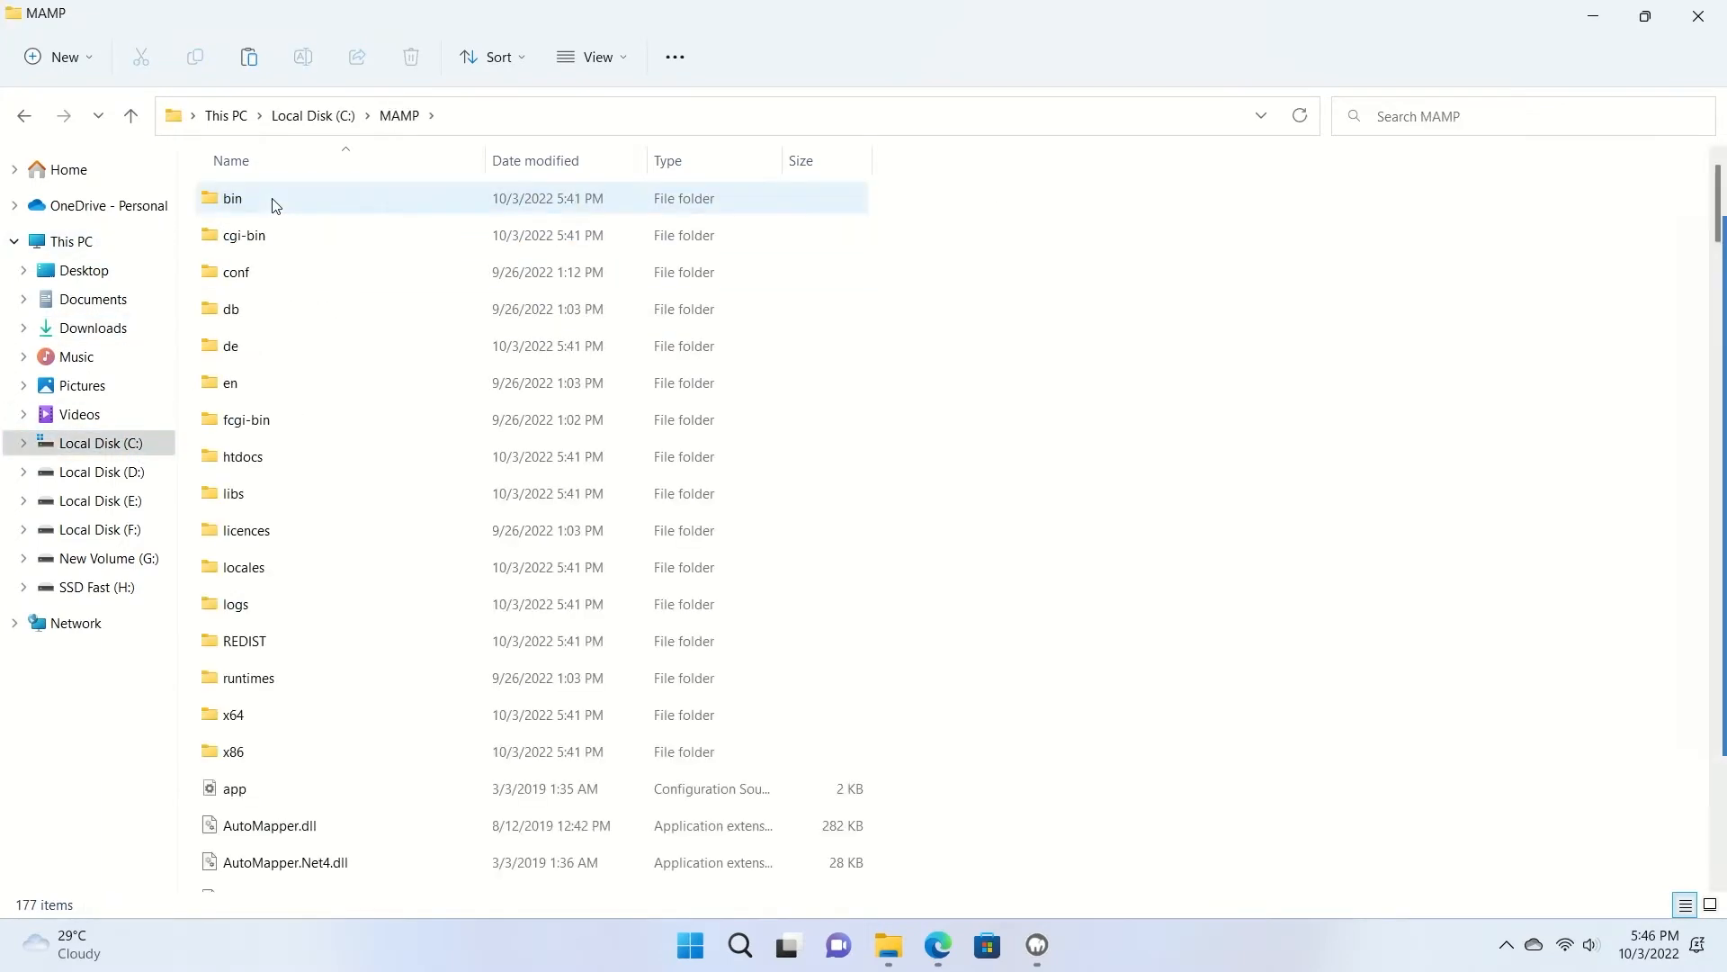
pyautogui.doubleClick(241, 457)
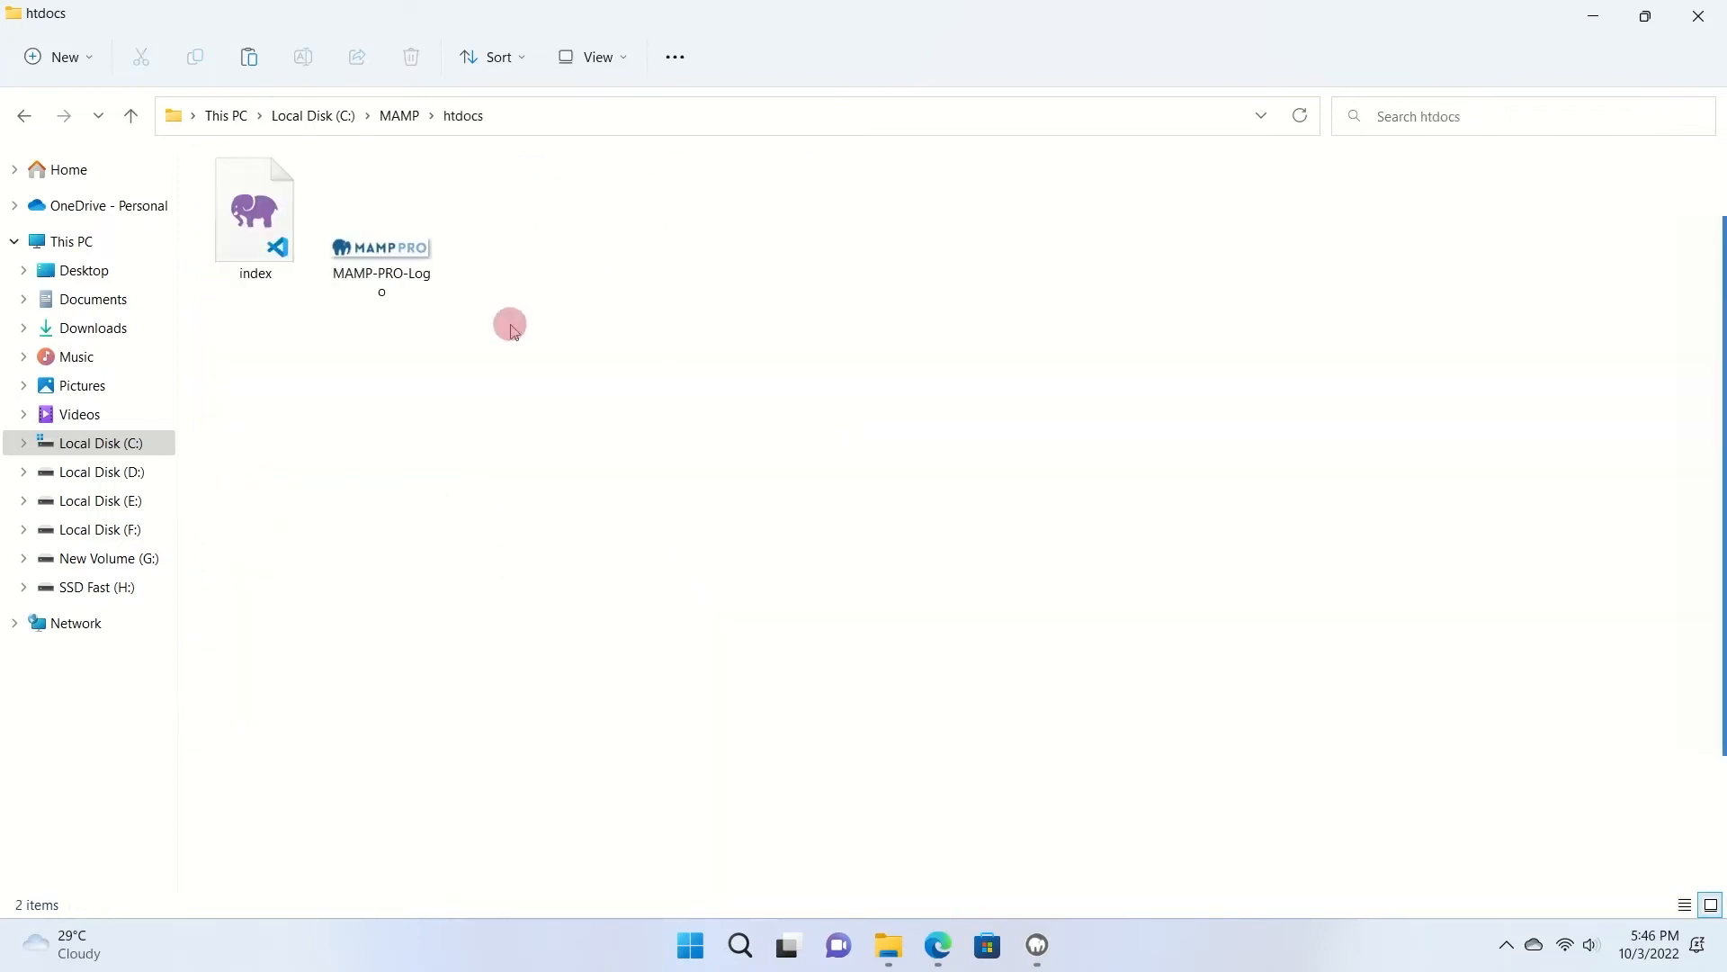
pyautogui.rightClick(511, 329)
pyautogui.click(542, 353)
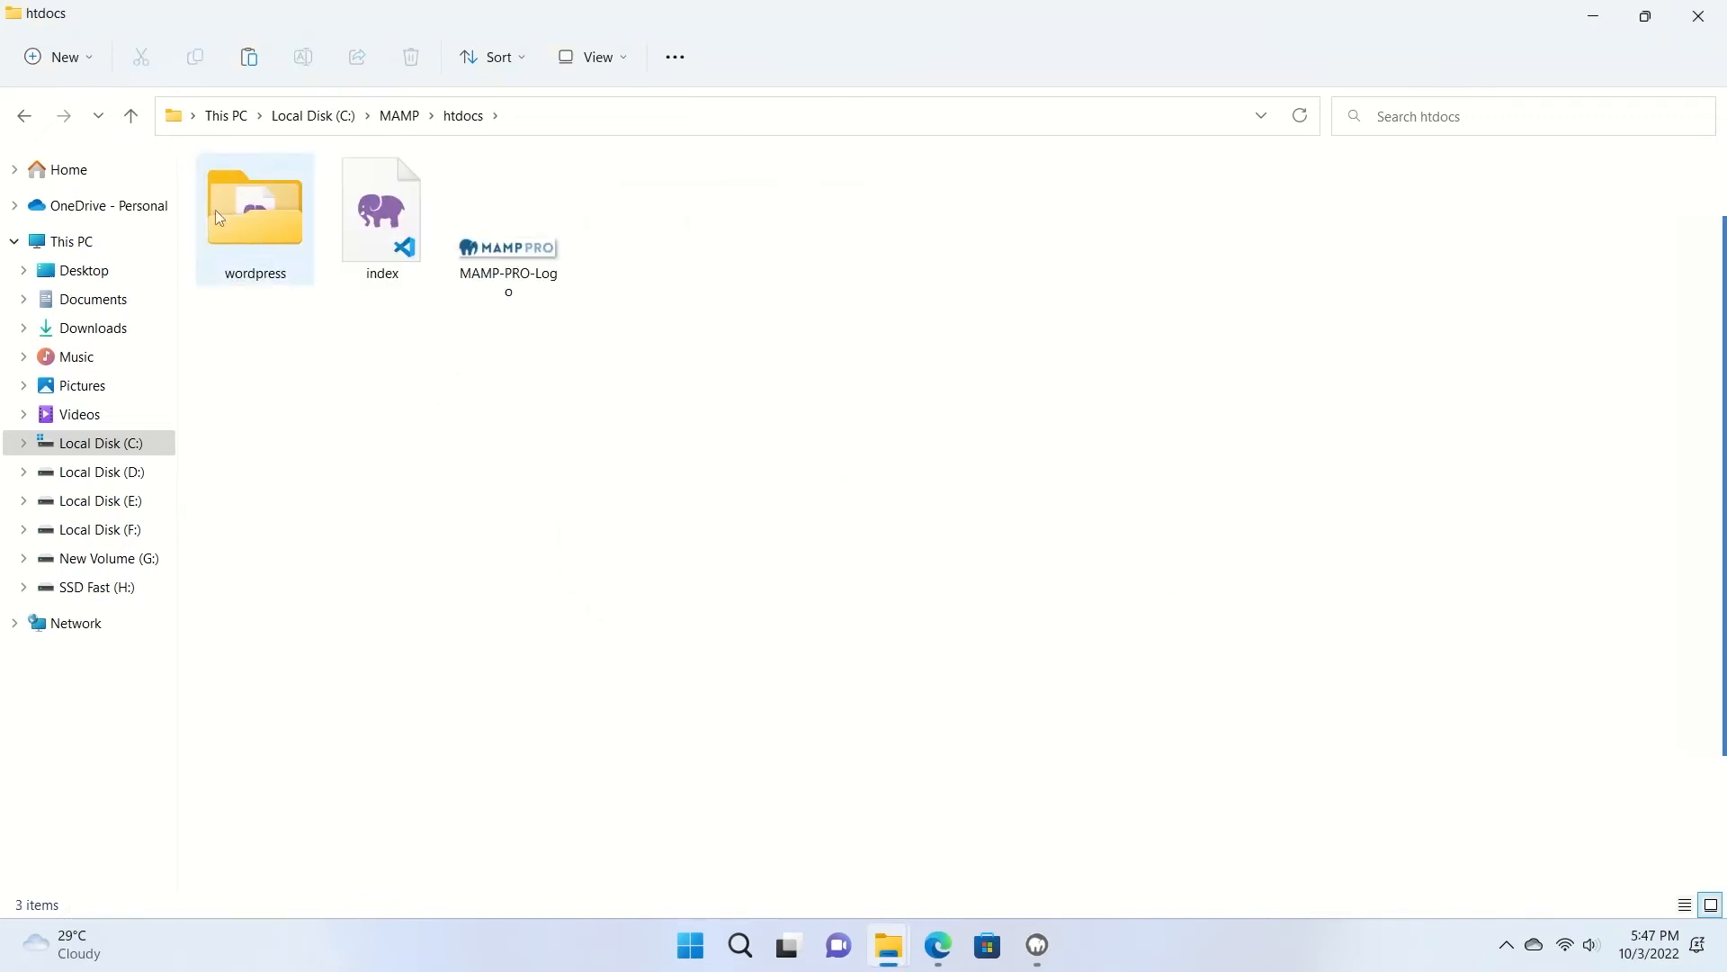
pyautogui.doubleClick(213, 246)
pyautogui.moveTo(1117, 219); pyautogui.dragTo(1083, 548)
# Confirm the folder name 'wordpress' in htdocs and bring up the MAMP start page in Edge.
pyautogui.click(463, 115)
pyautogui.rightClick(231, 262)
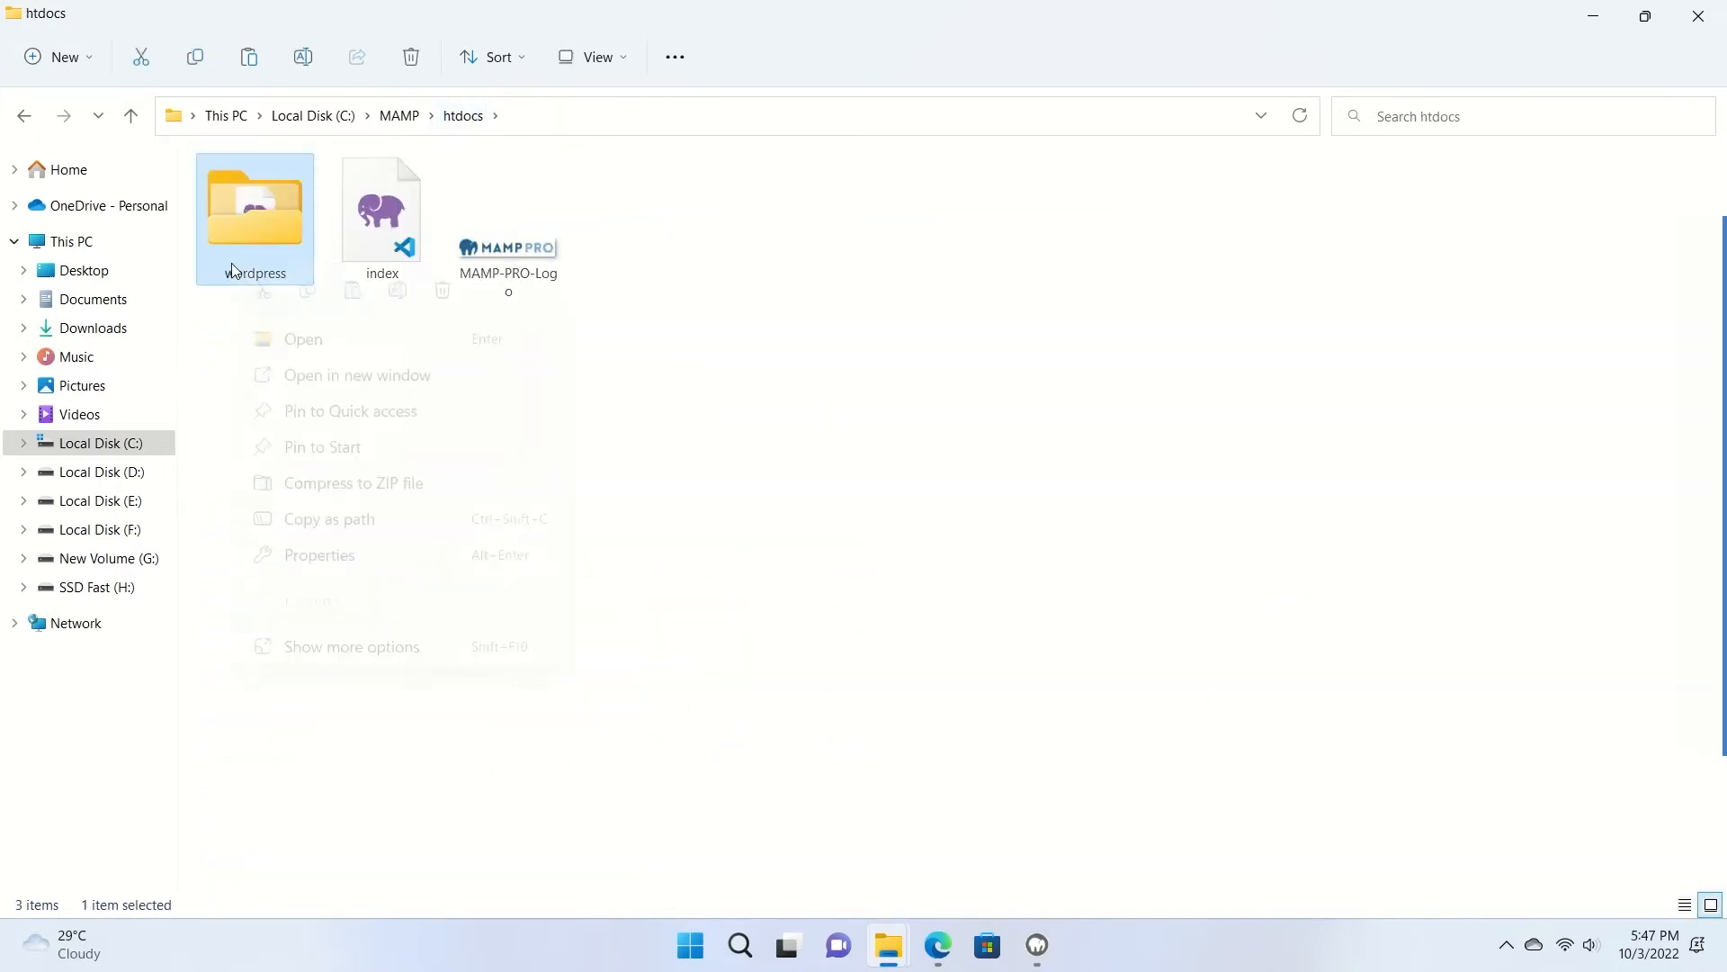
pyautogui.click(351, 293)
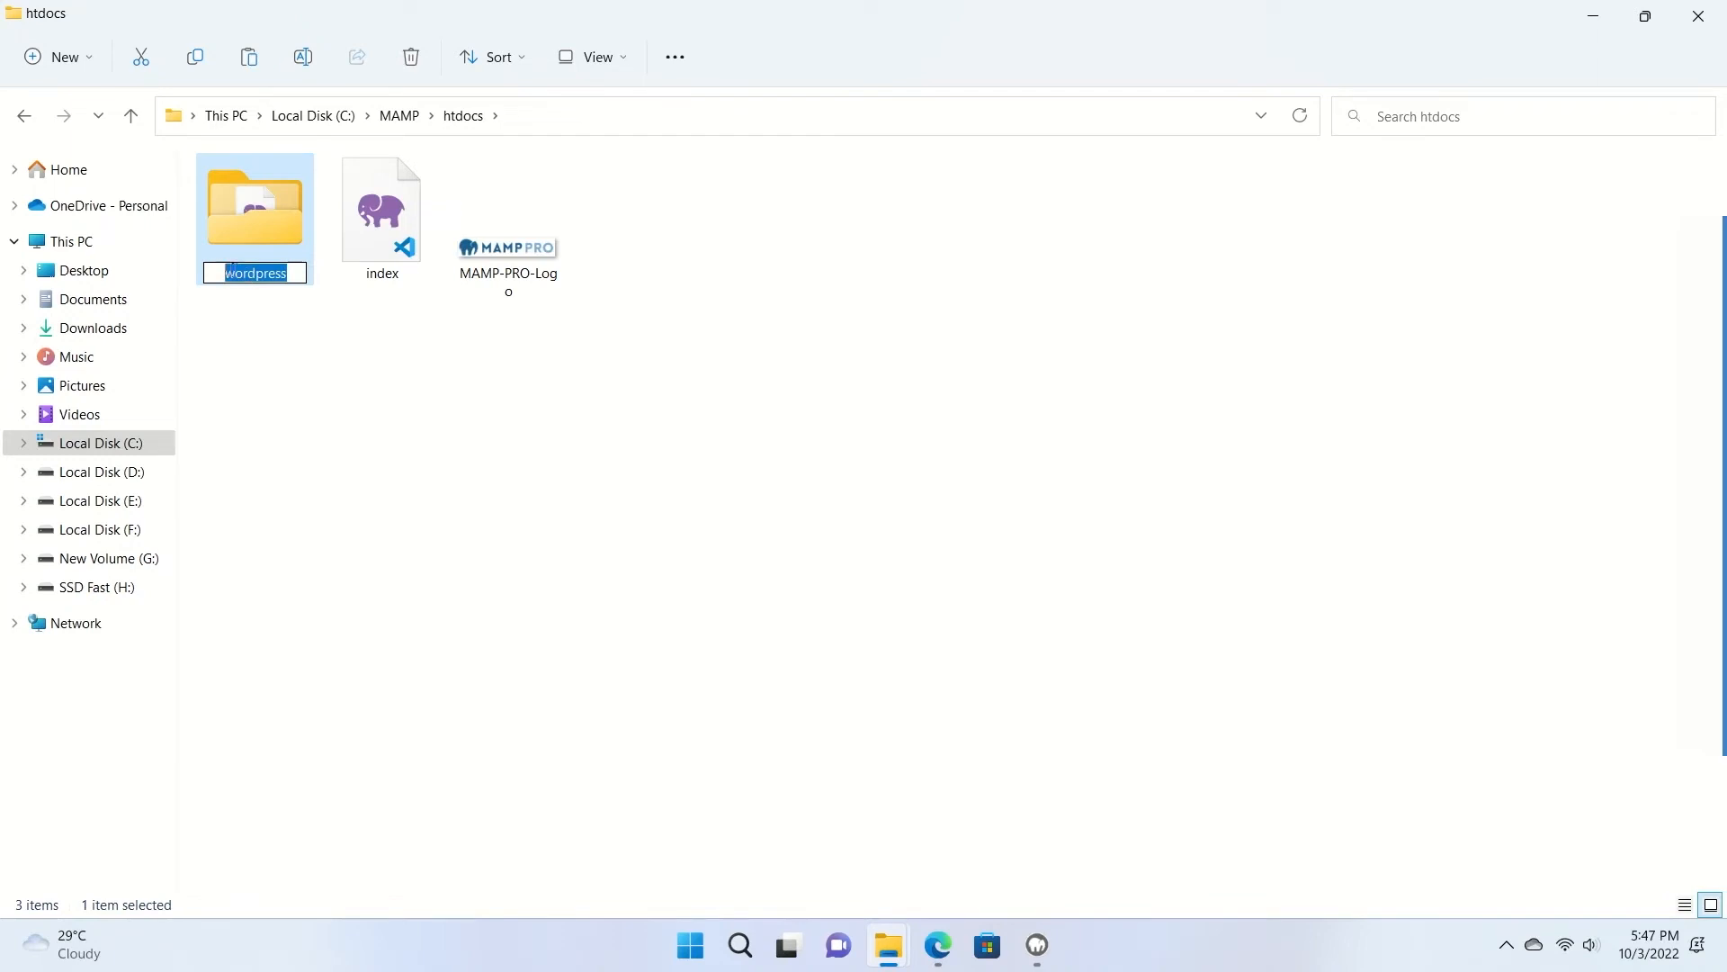
pyautogui.click(487, 317)
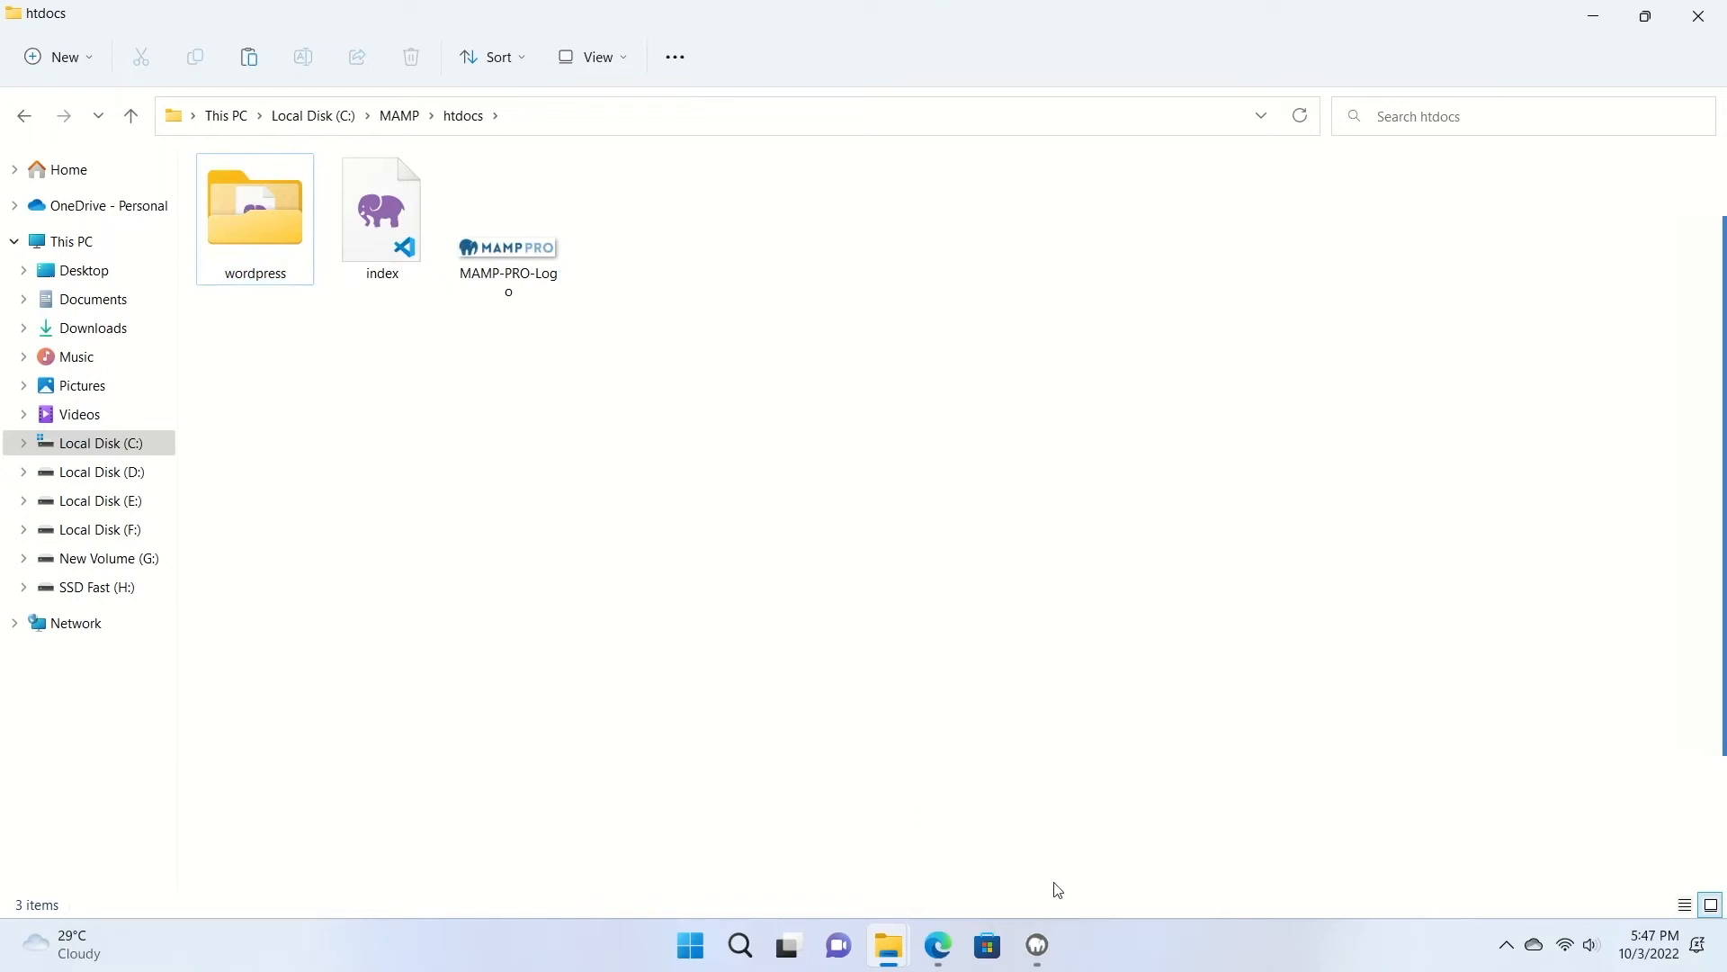
pyautogui.click(940, 947)
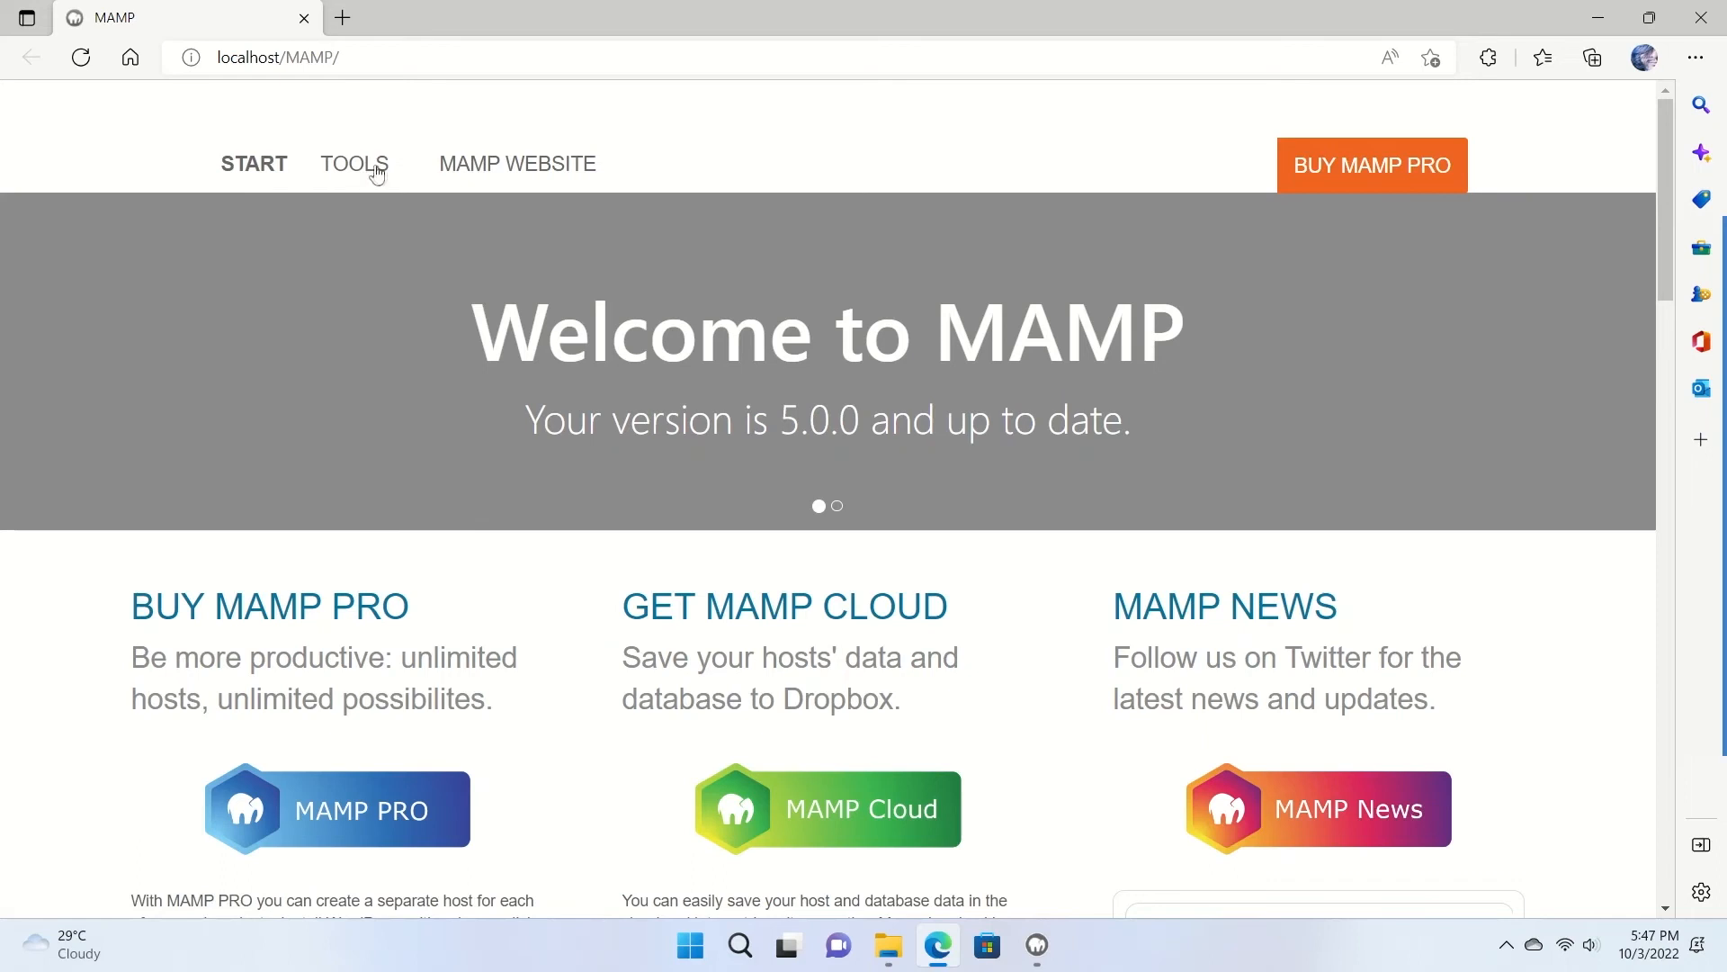
# Open phpMyAdmin from MAMP Tools and create a database named 'test'.
pyautogui.click(404, 172)
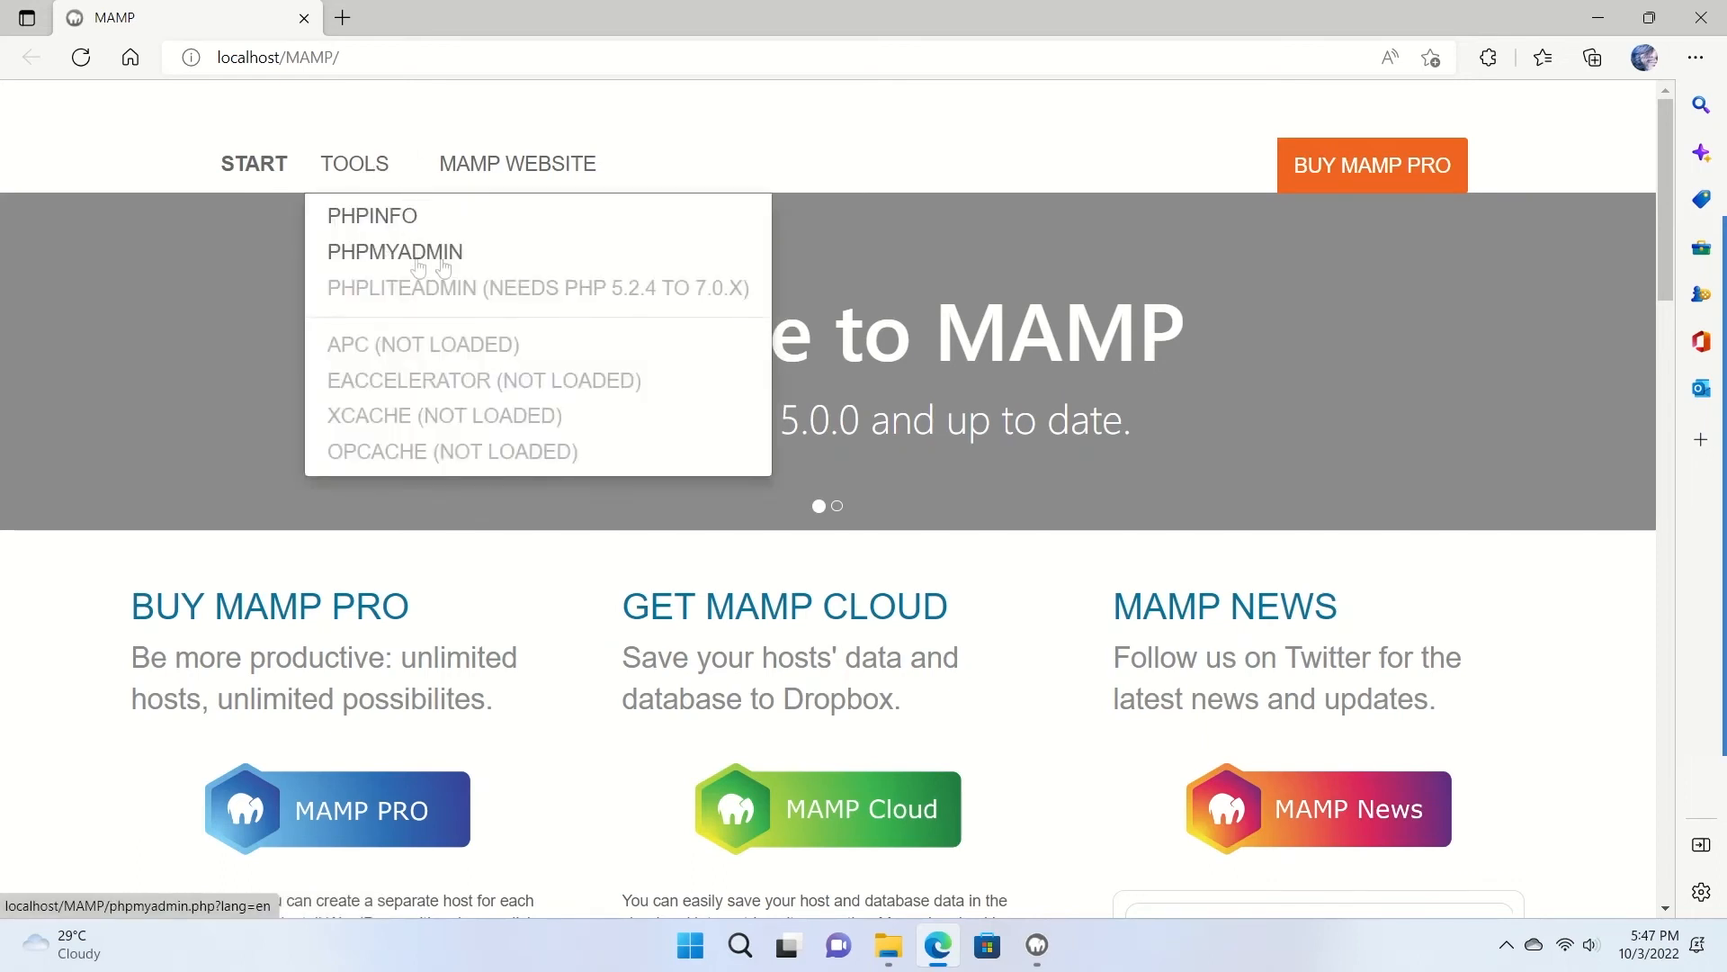
pyautogui.click(447, 255)
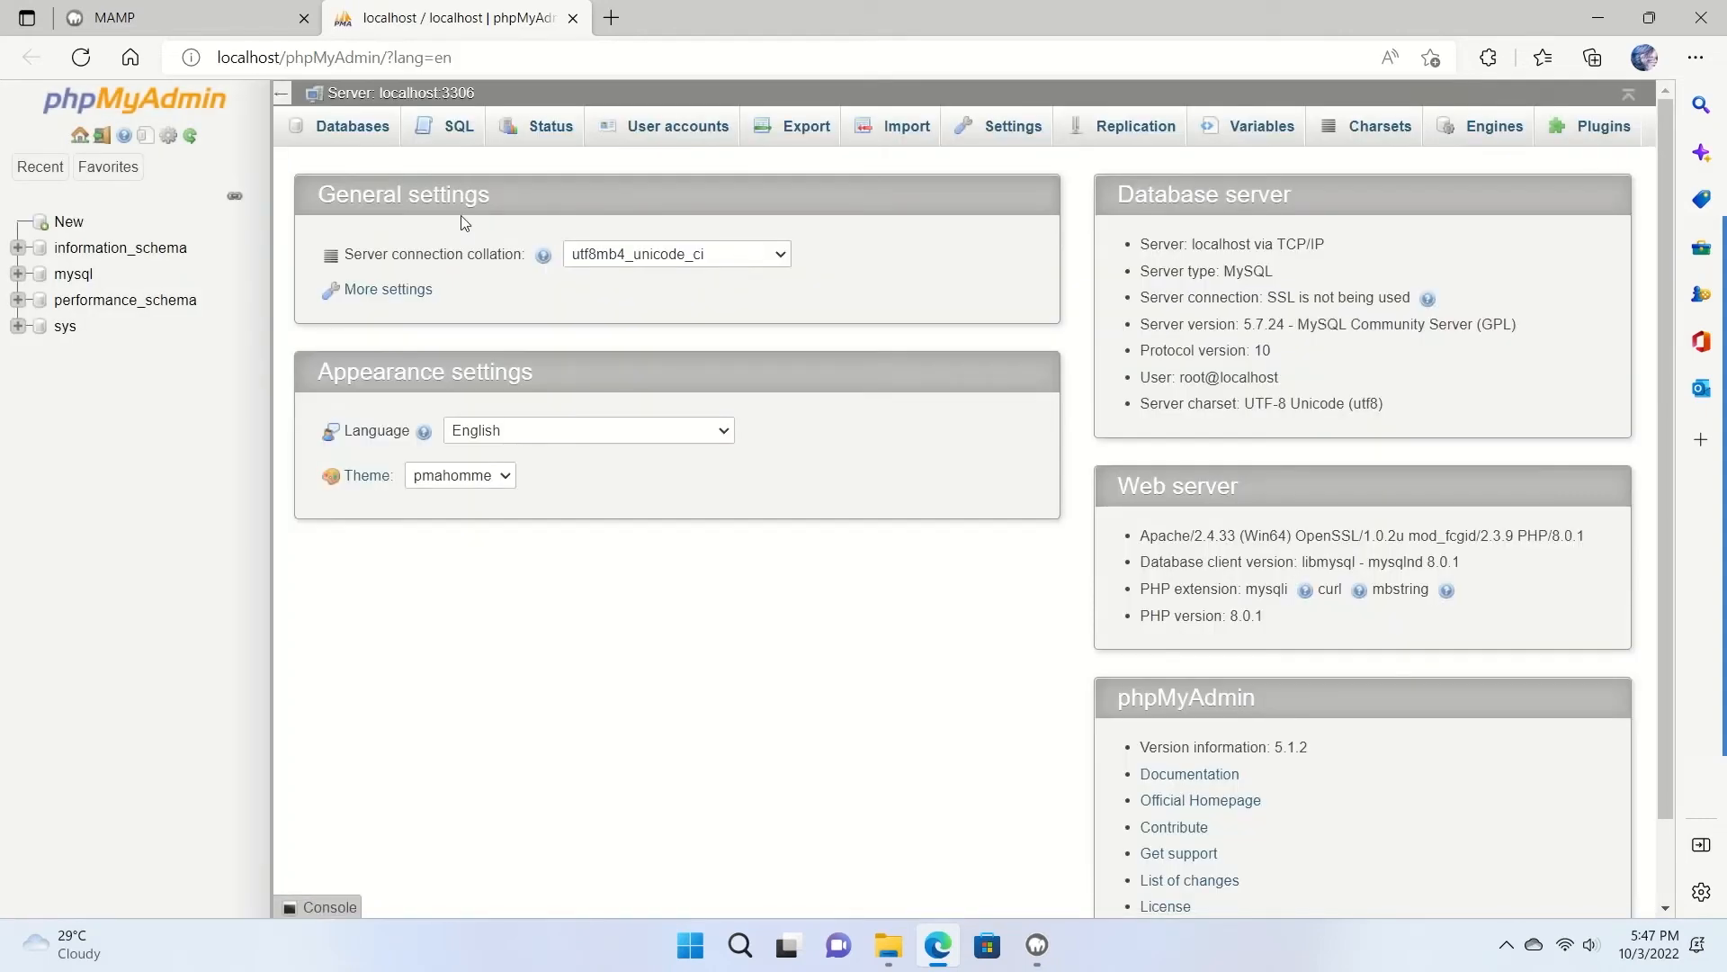
pyautogui.click(353, 142)
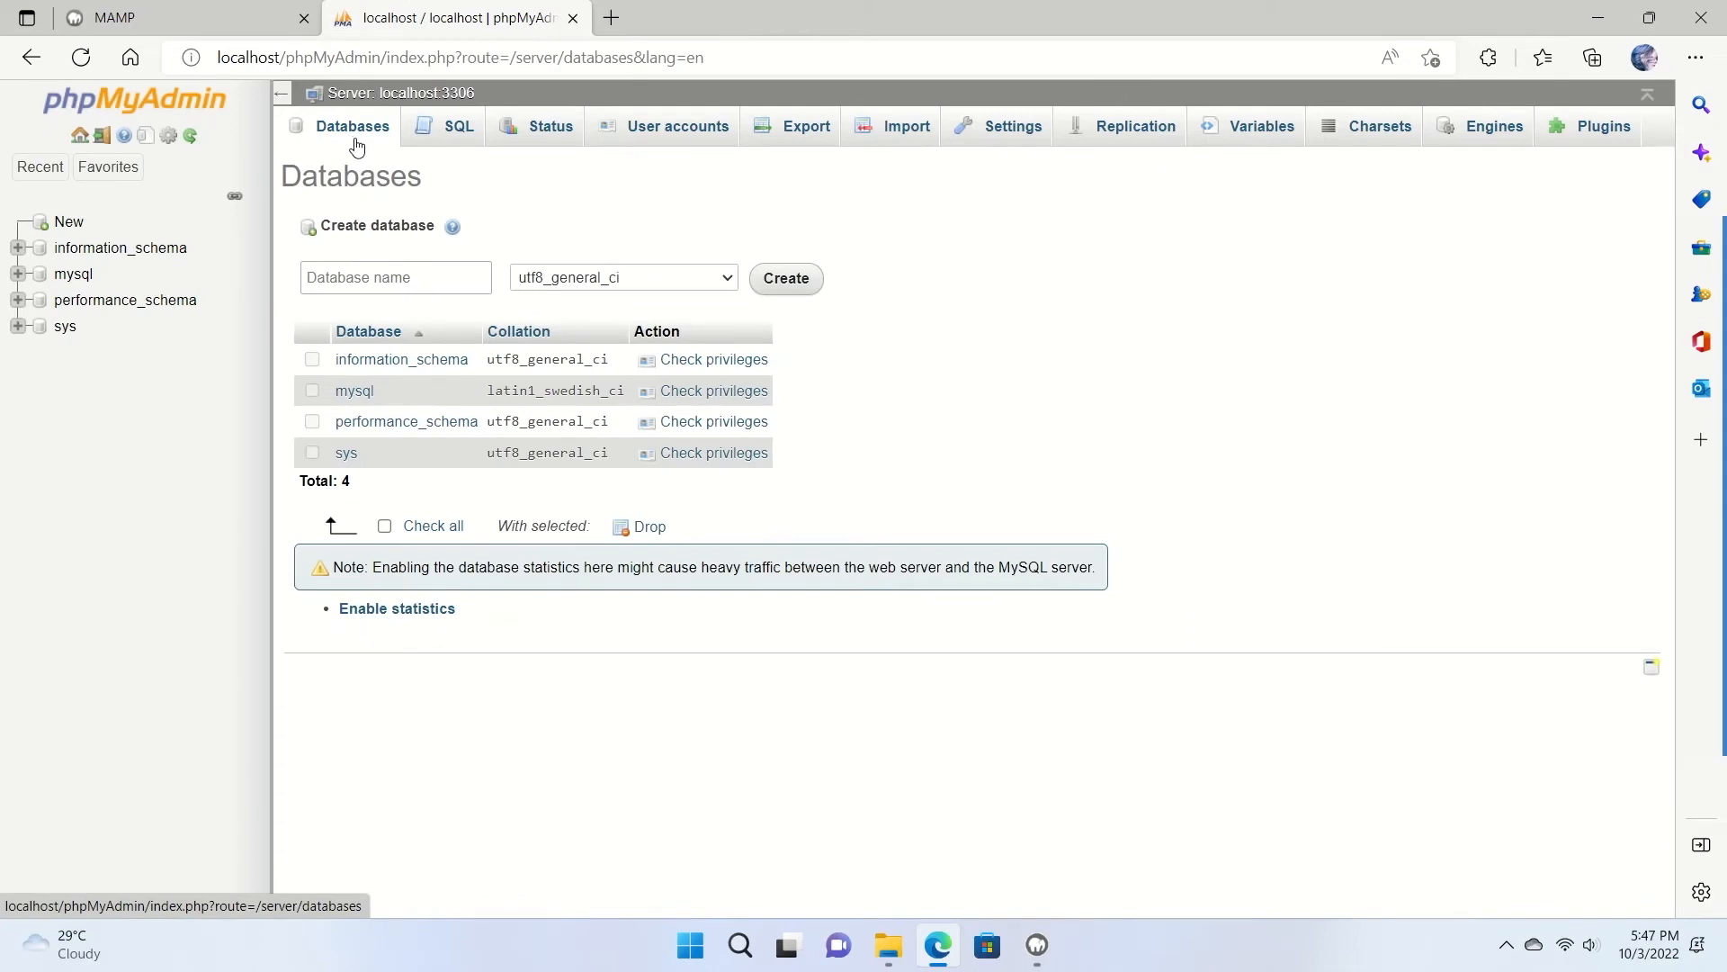
pyautogui.click(404, 279)
pyautogui.write('test')
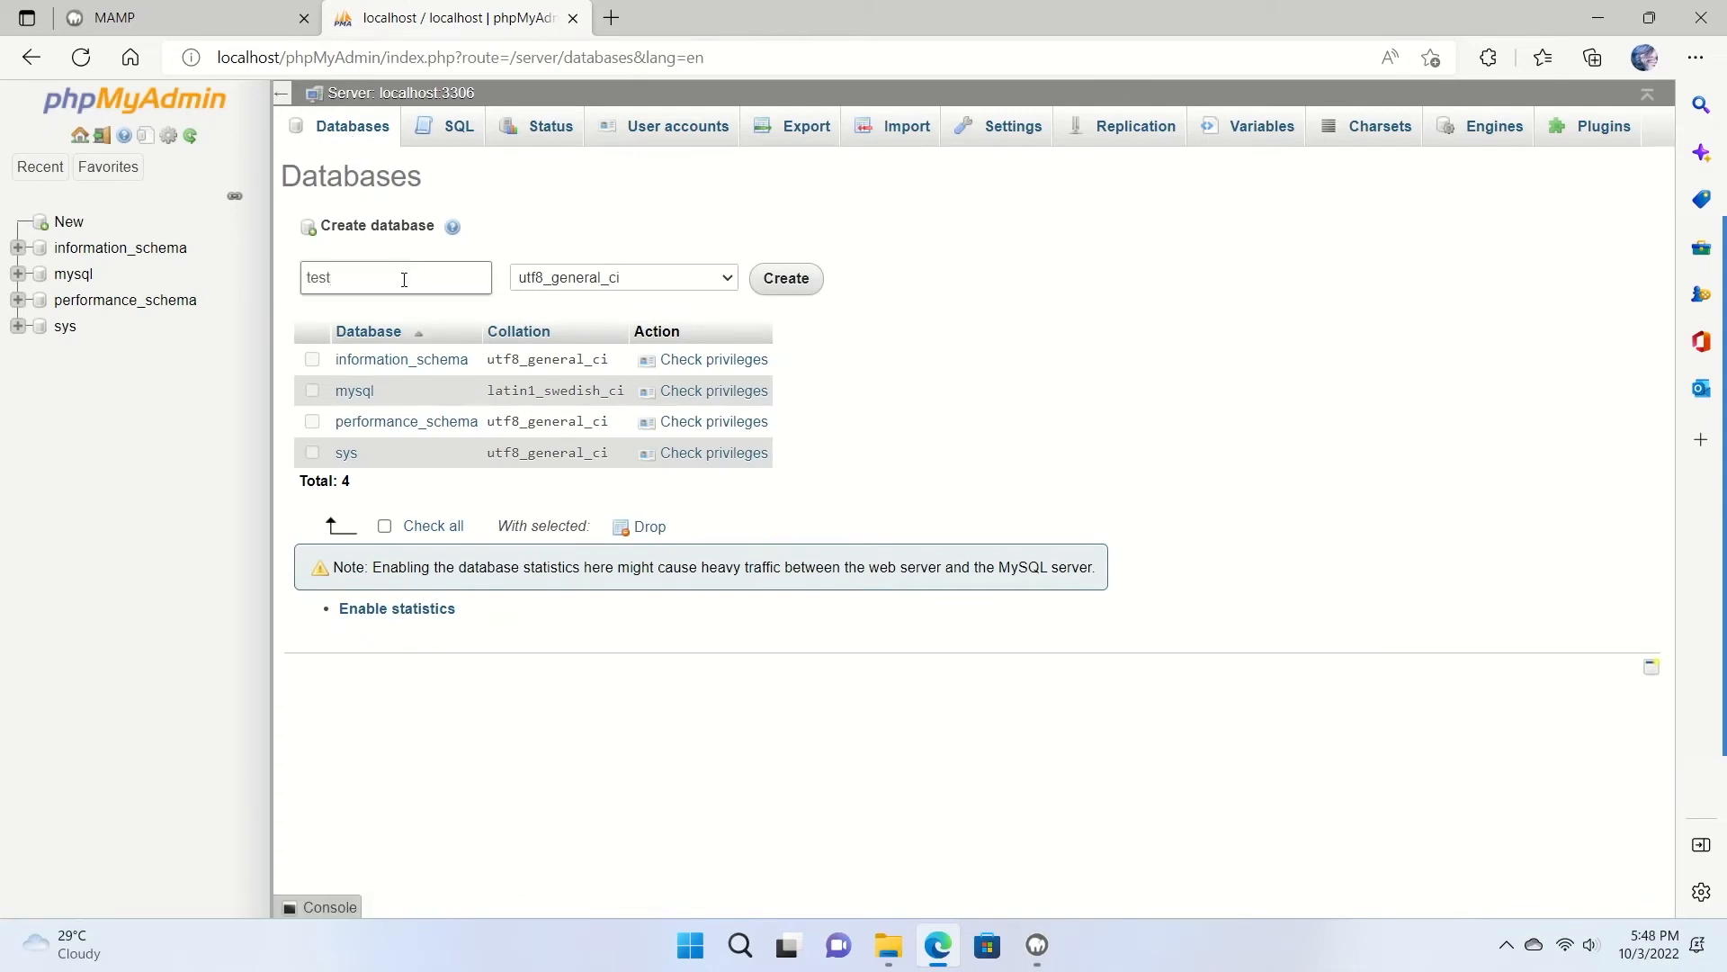
pyautogui.click(625, 223)
pyautogui.click(792, 283)
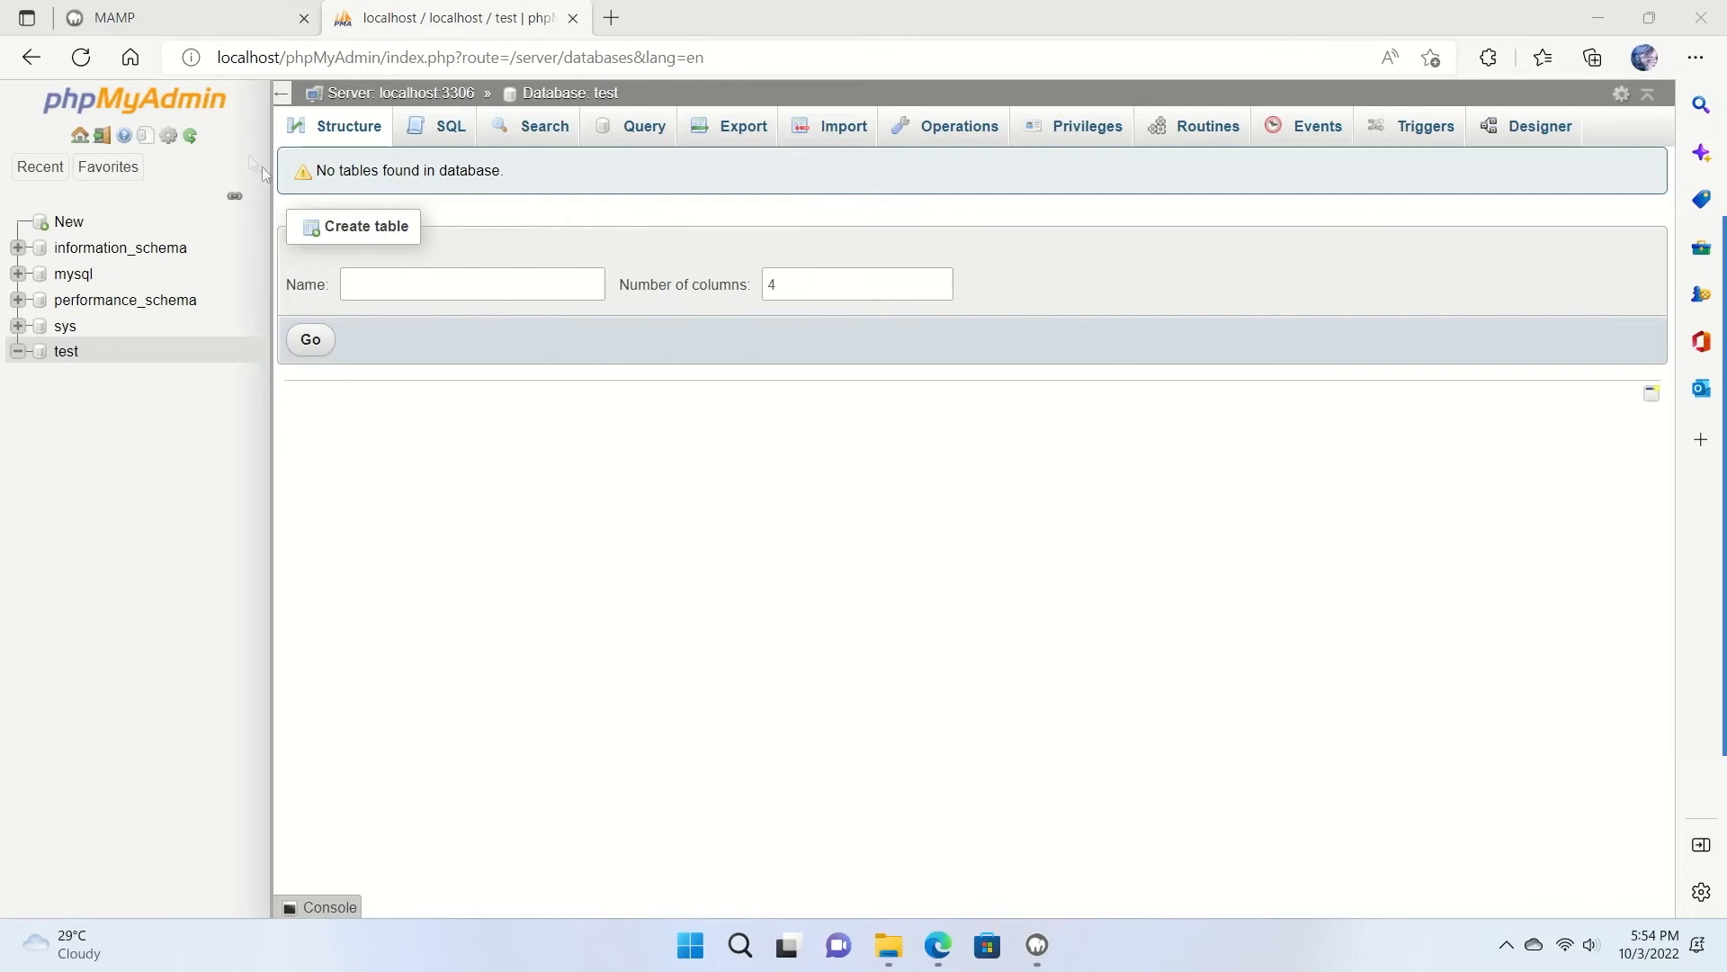
# Return to the MAMP start page tab and select the path in its address bar.
pyautogui.click(108, 18)
pyautogui.moveTo(267, 57); pyautogui.dragTo(385, 58)
pyautogui.moveTo(612, 56); pyautogui.dragTo(333, 58)
# Replace the address path with 'wordpress' and load localhost/wordpress to begin WordPress setup.
pyautogui.press('BackSpace')
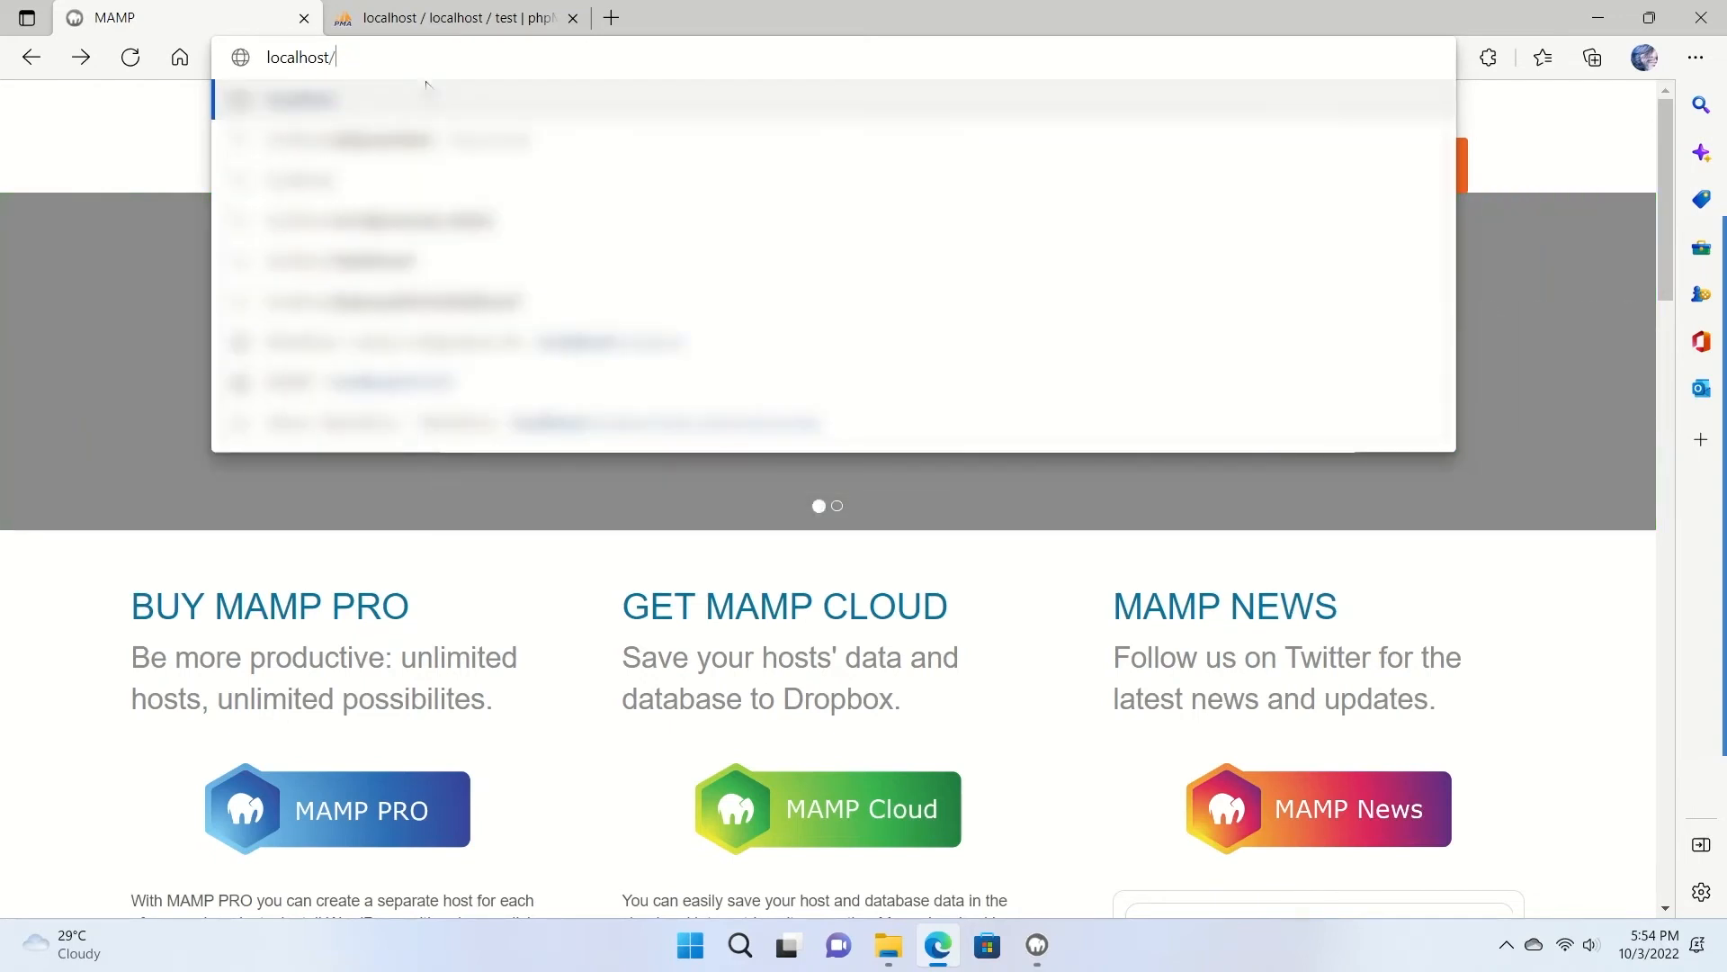
pyautogui.write('word')
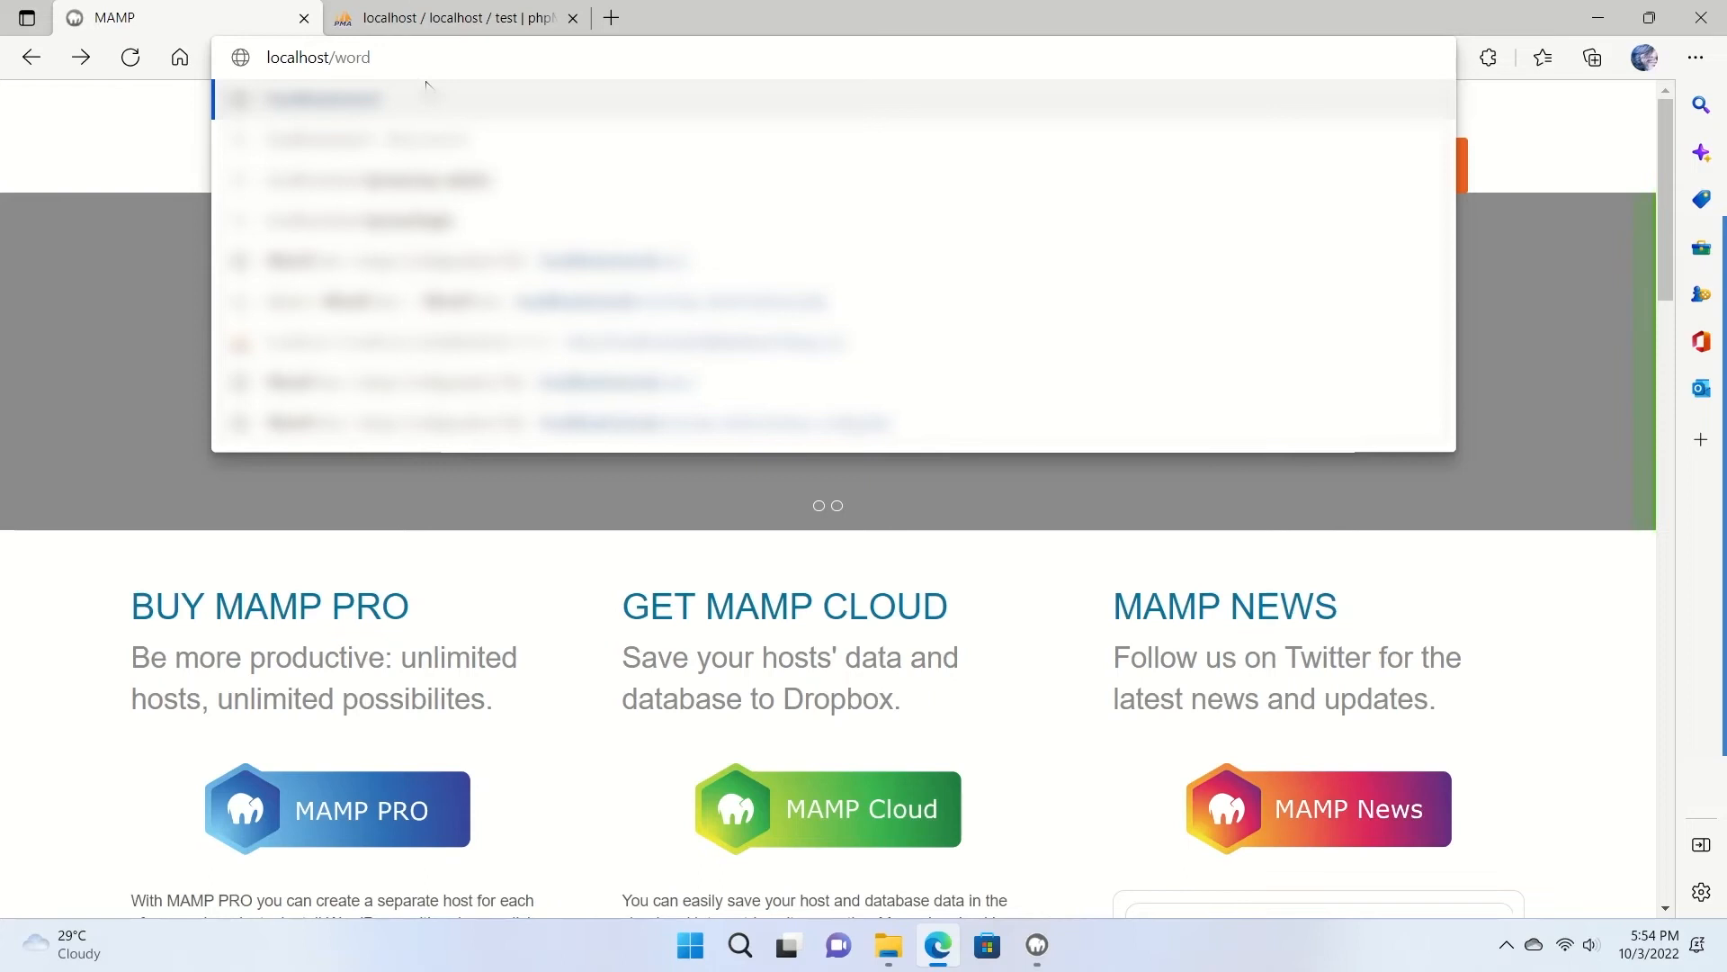
pyautogui.write('press')
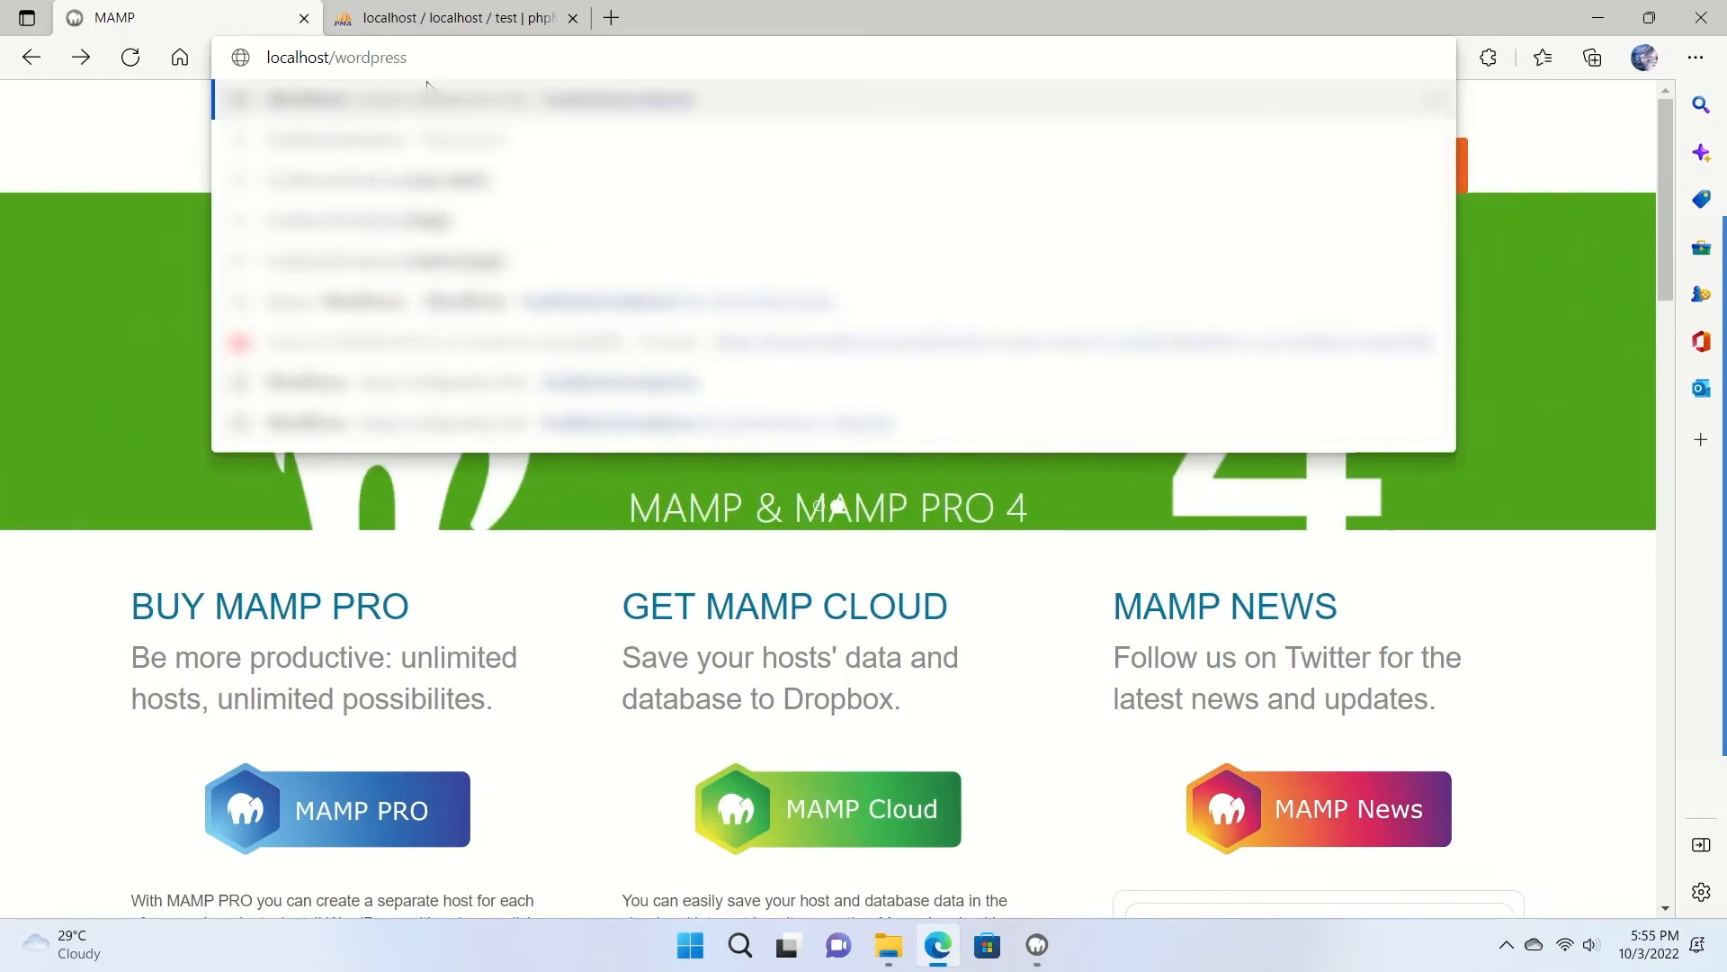
pyautogui.hotkey('alt', 'Tab')
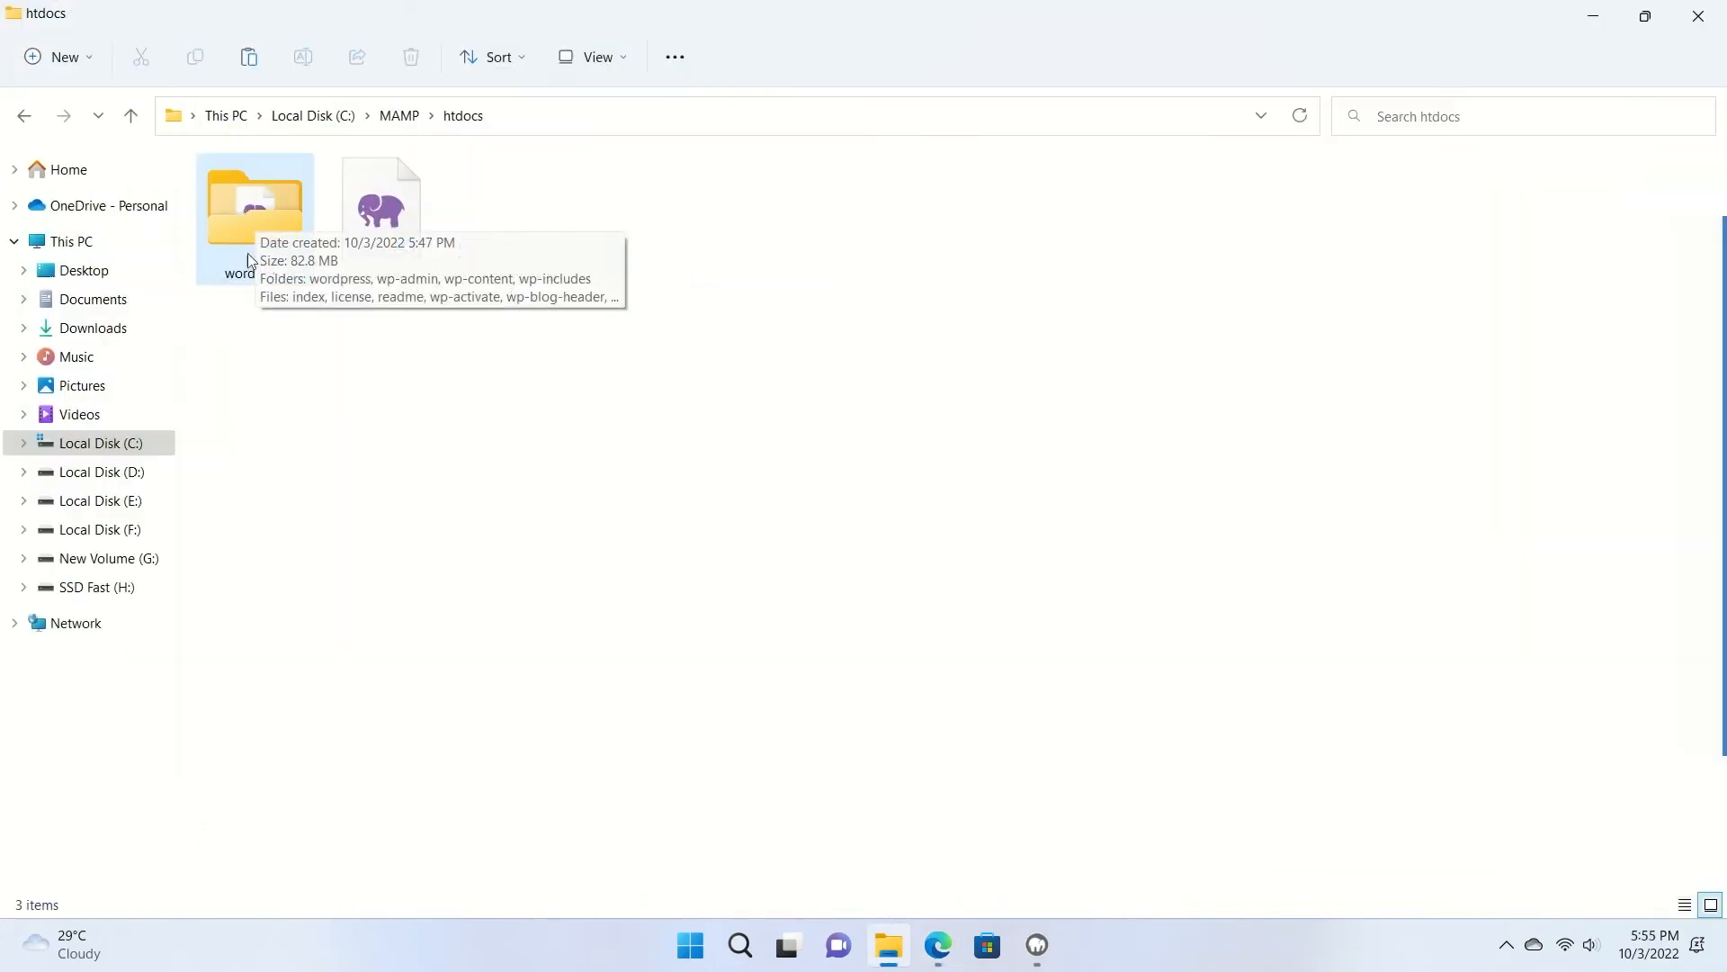
pyautogui.moveTo(241, 317); pyautogui.dragTo(275, 217)
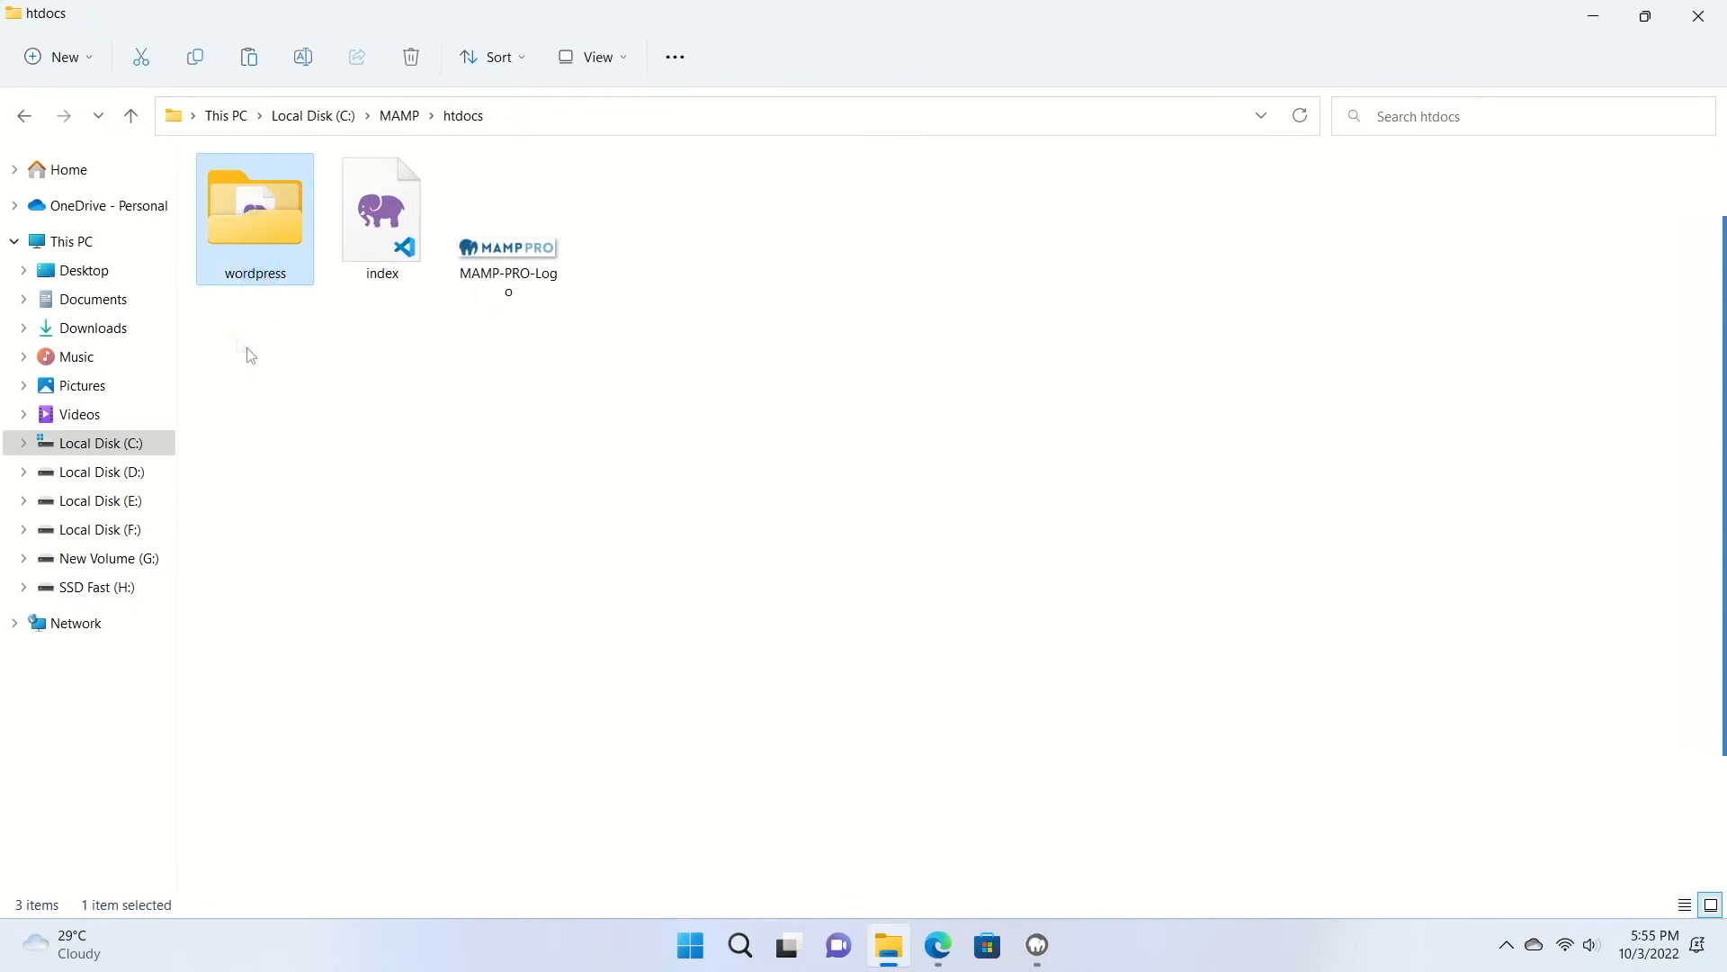
pyautogui.click(241, 344)
pyautogui.moveTo(220, 297); pyautogui.dragTo(302, 270)
pyautogui.click(378, 424)
pyautogui.click(690, 566)
pyautogui.click(1040, 945)
pyautogui.click(393, 426)
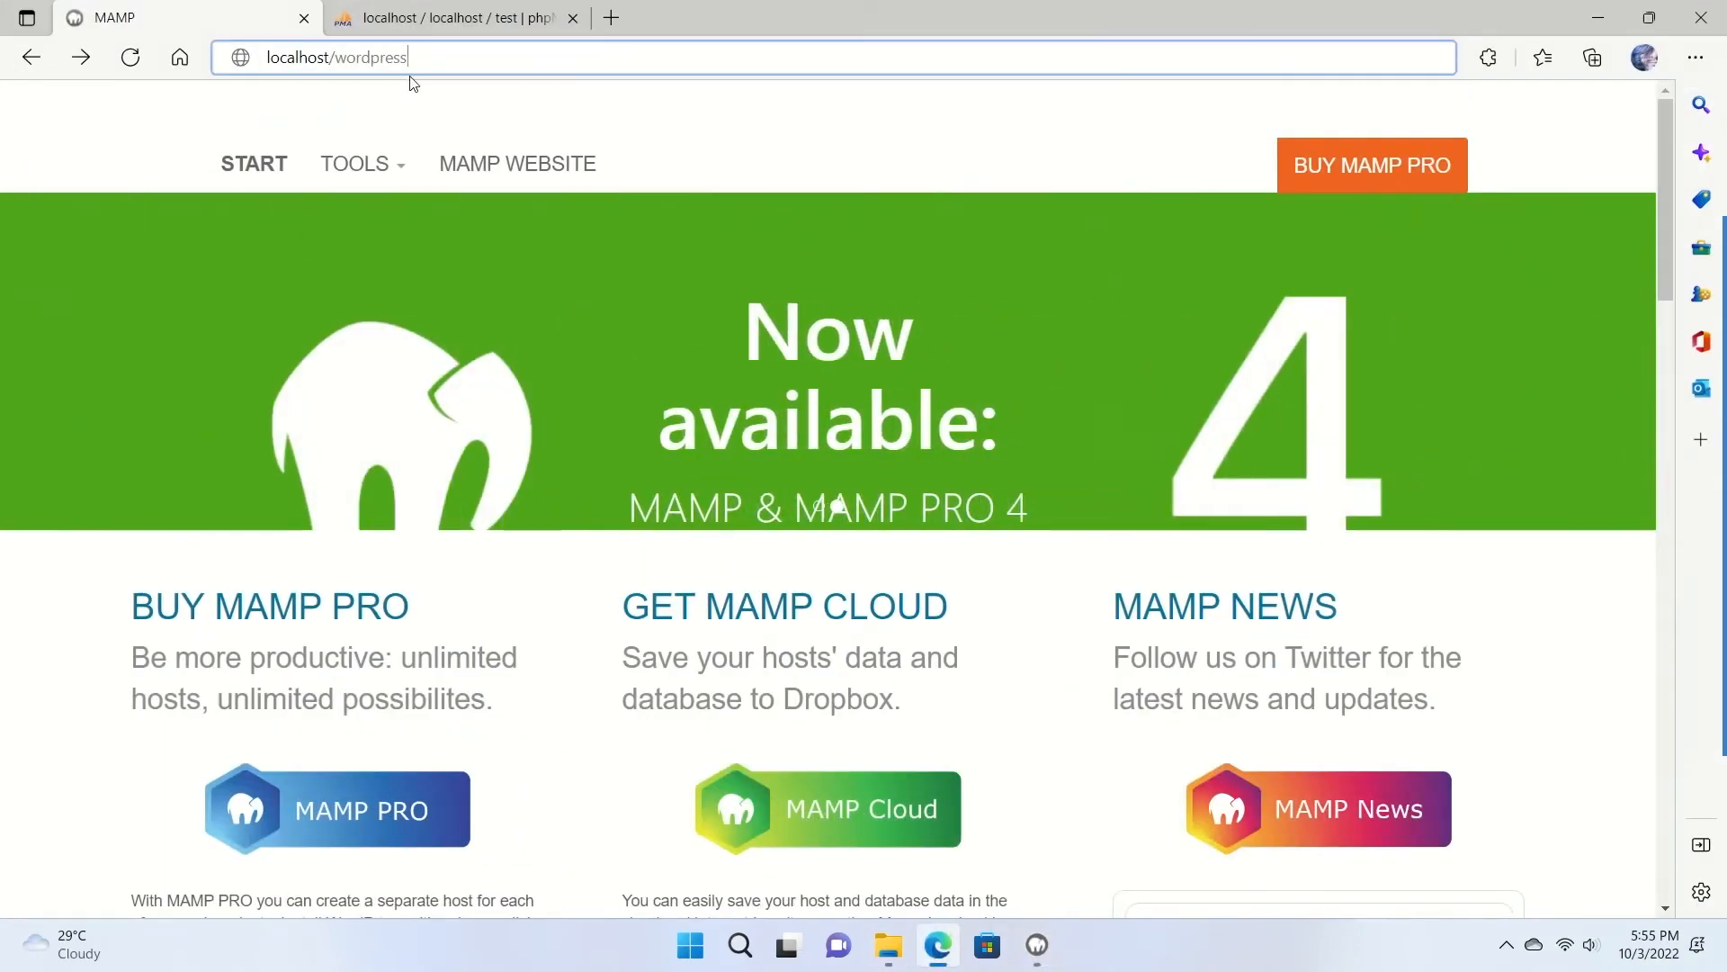
pyautogui.press('Return')
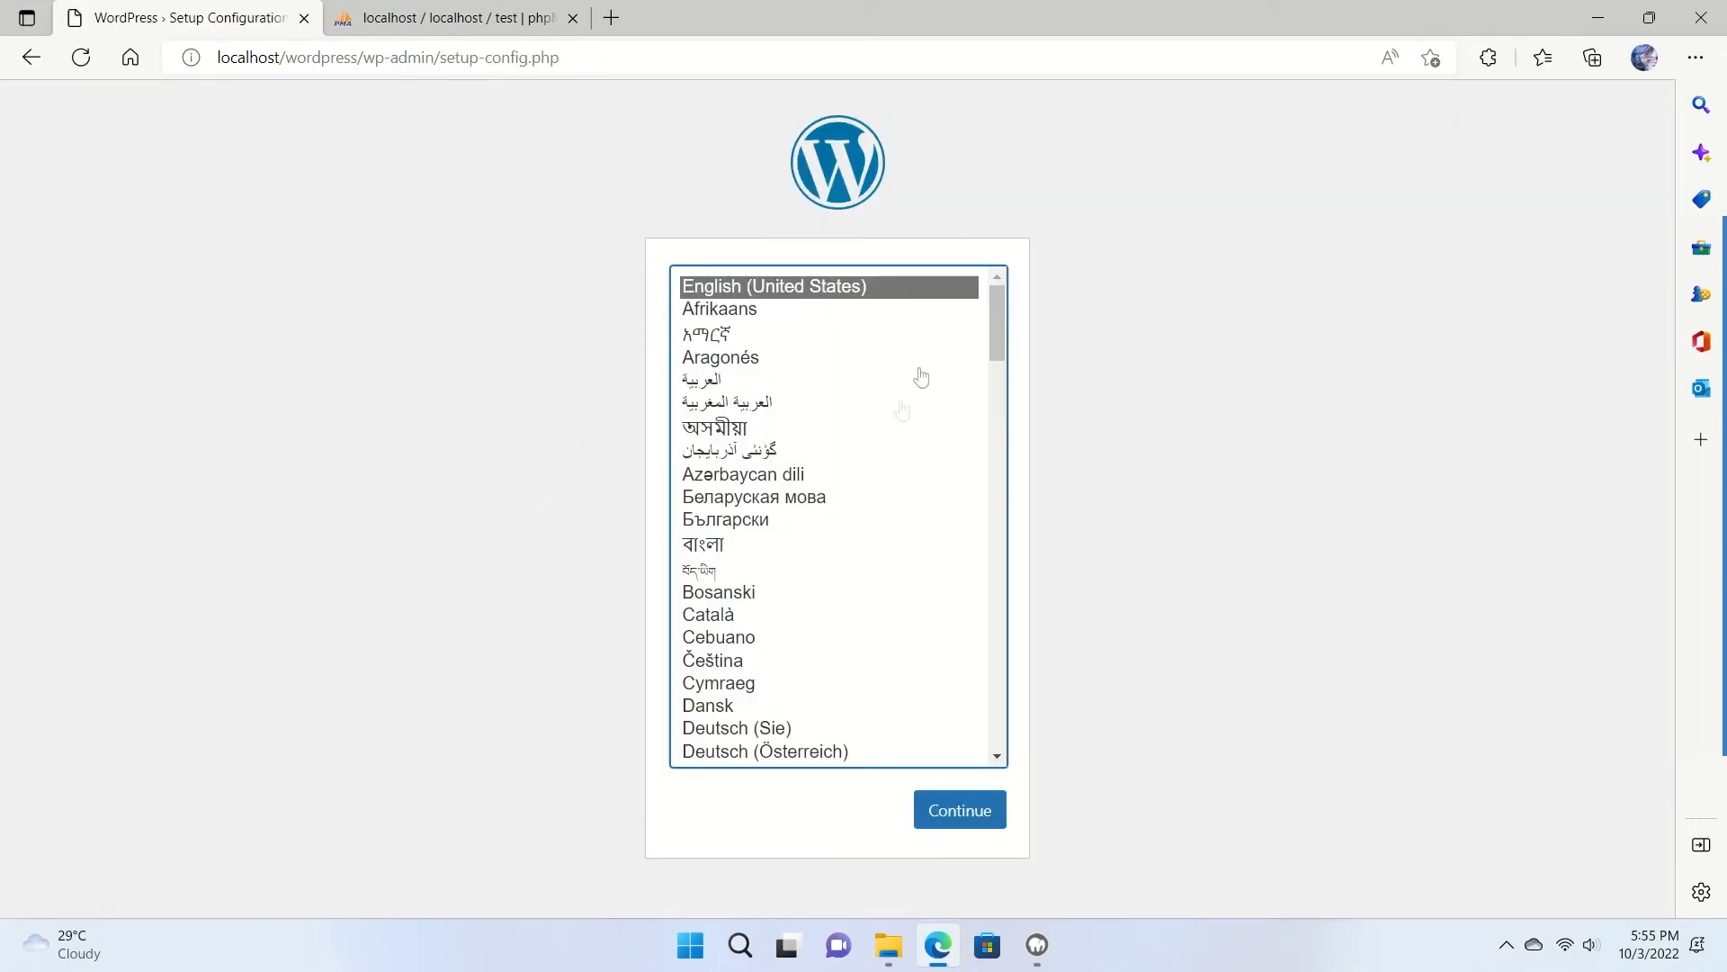
# Continue setup in English and review the listed database requirements before starting the connection form.
pyautogui.click(964, 814)
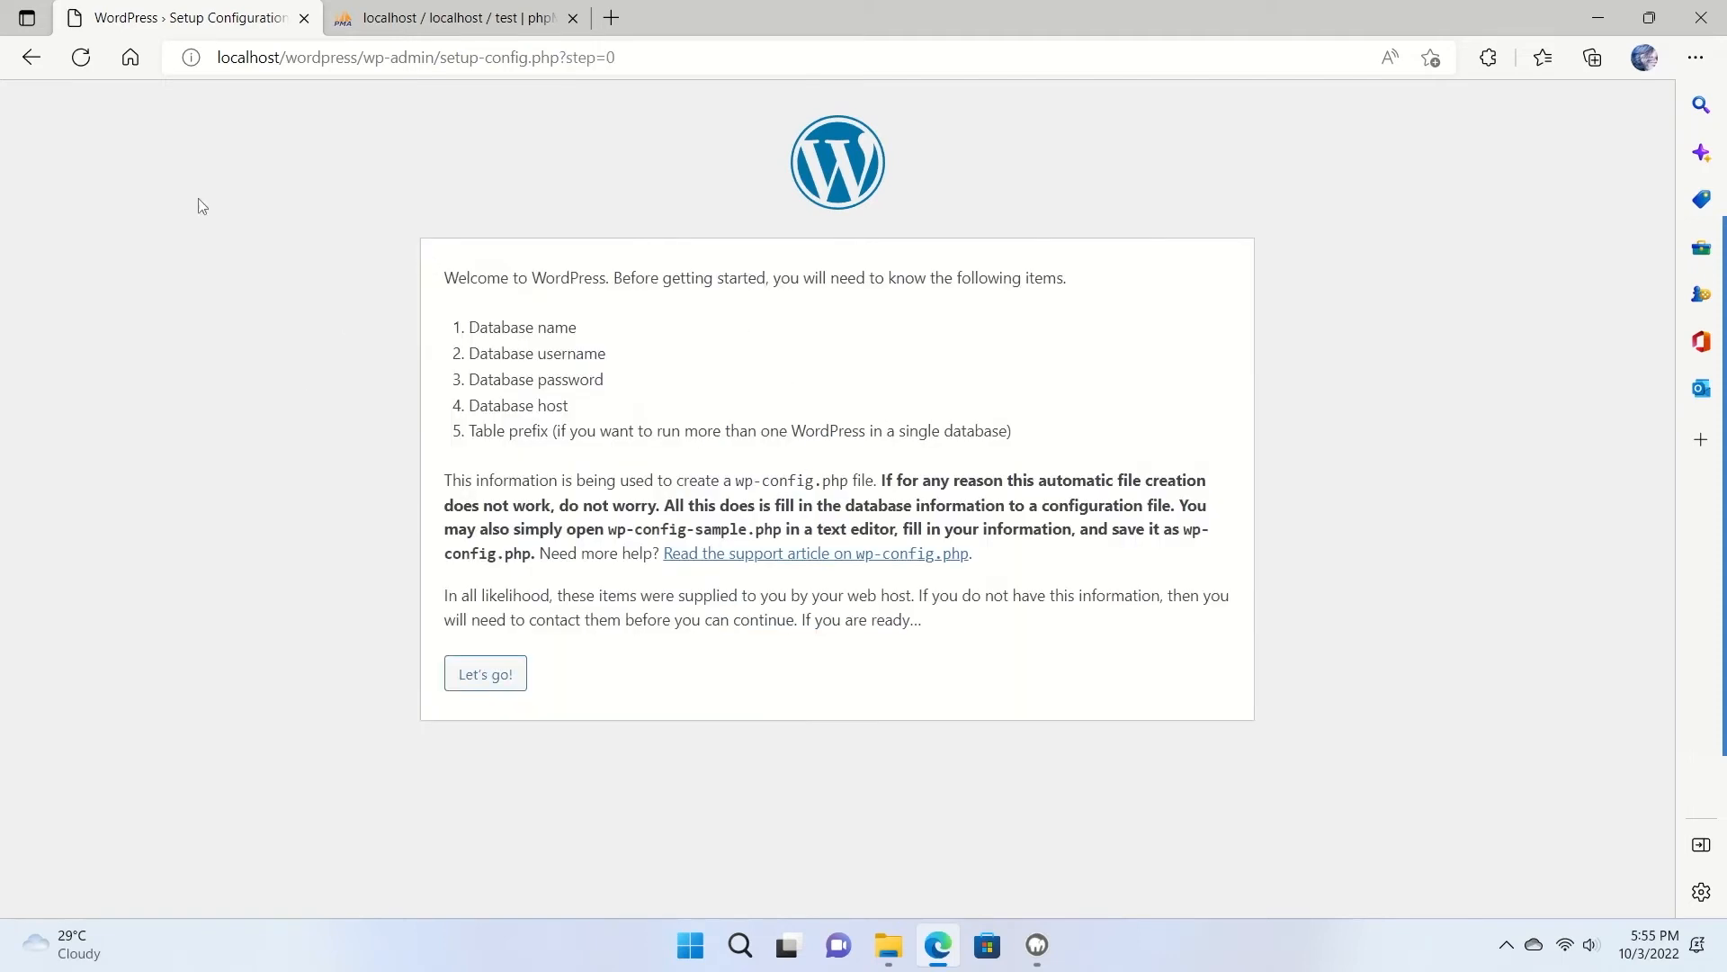
pyautogui.moveTo(470, 332); pyautogui.dragTo(590, 332)
pyautogui.click(478, 356)
pyautogui.moveTo(478, 355); pyautogui.dragTo(629, 392)
pyautogui.moveTo(472, 407); pyautogui.dragTo(570, 405)
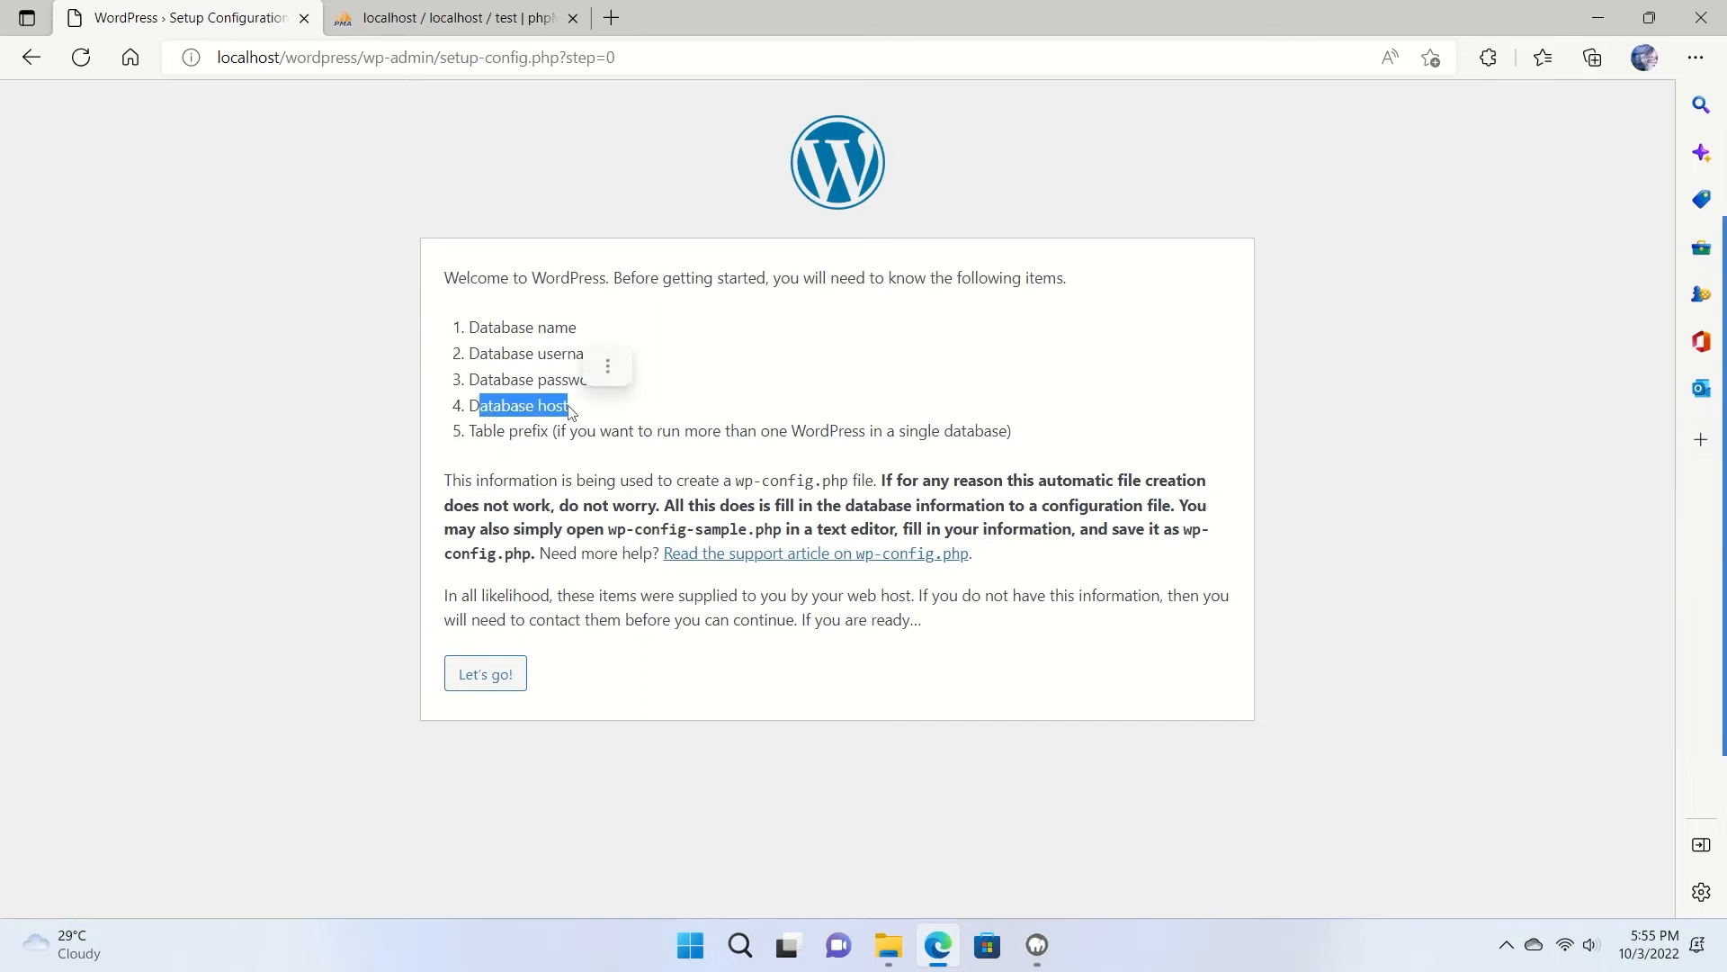
pyautogui.click(485, 674)
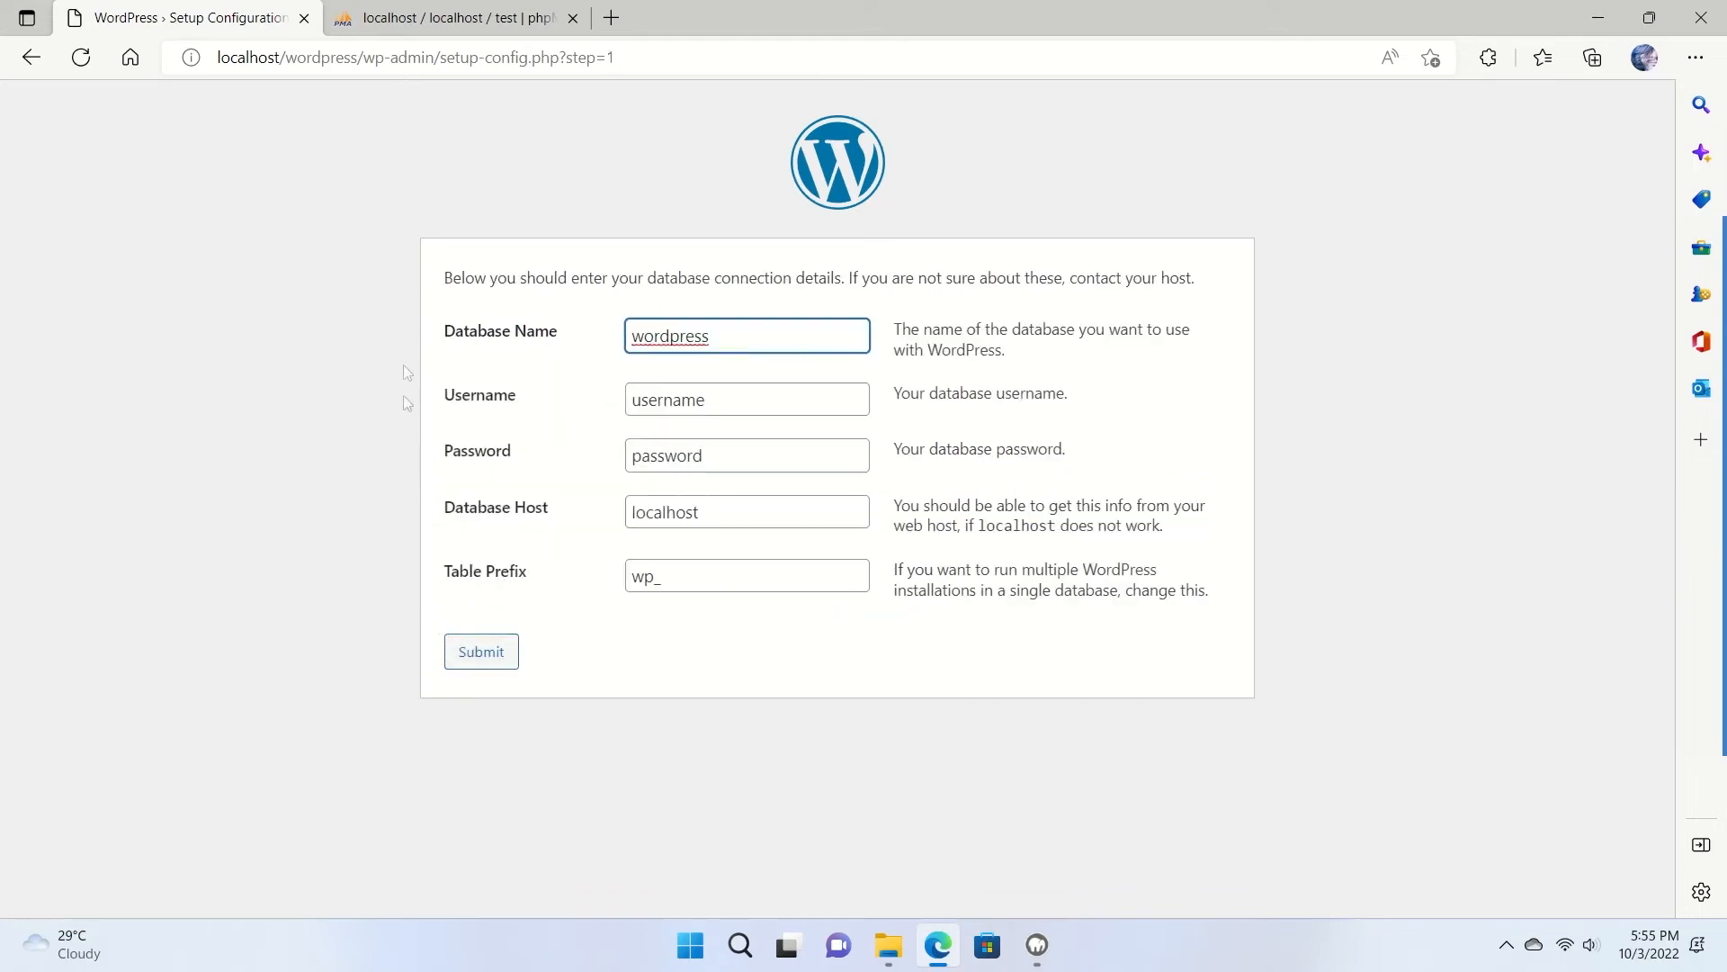
# Enter database name 'test', username 'root' and the matching password in the connection form.
pyautogui.moveTo(736, 333); pyautogui.dragTo(612, 340)
pyautogui.write('test')
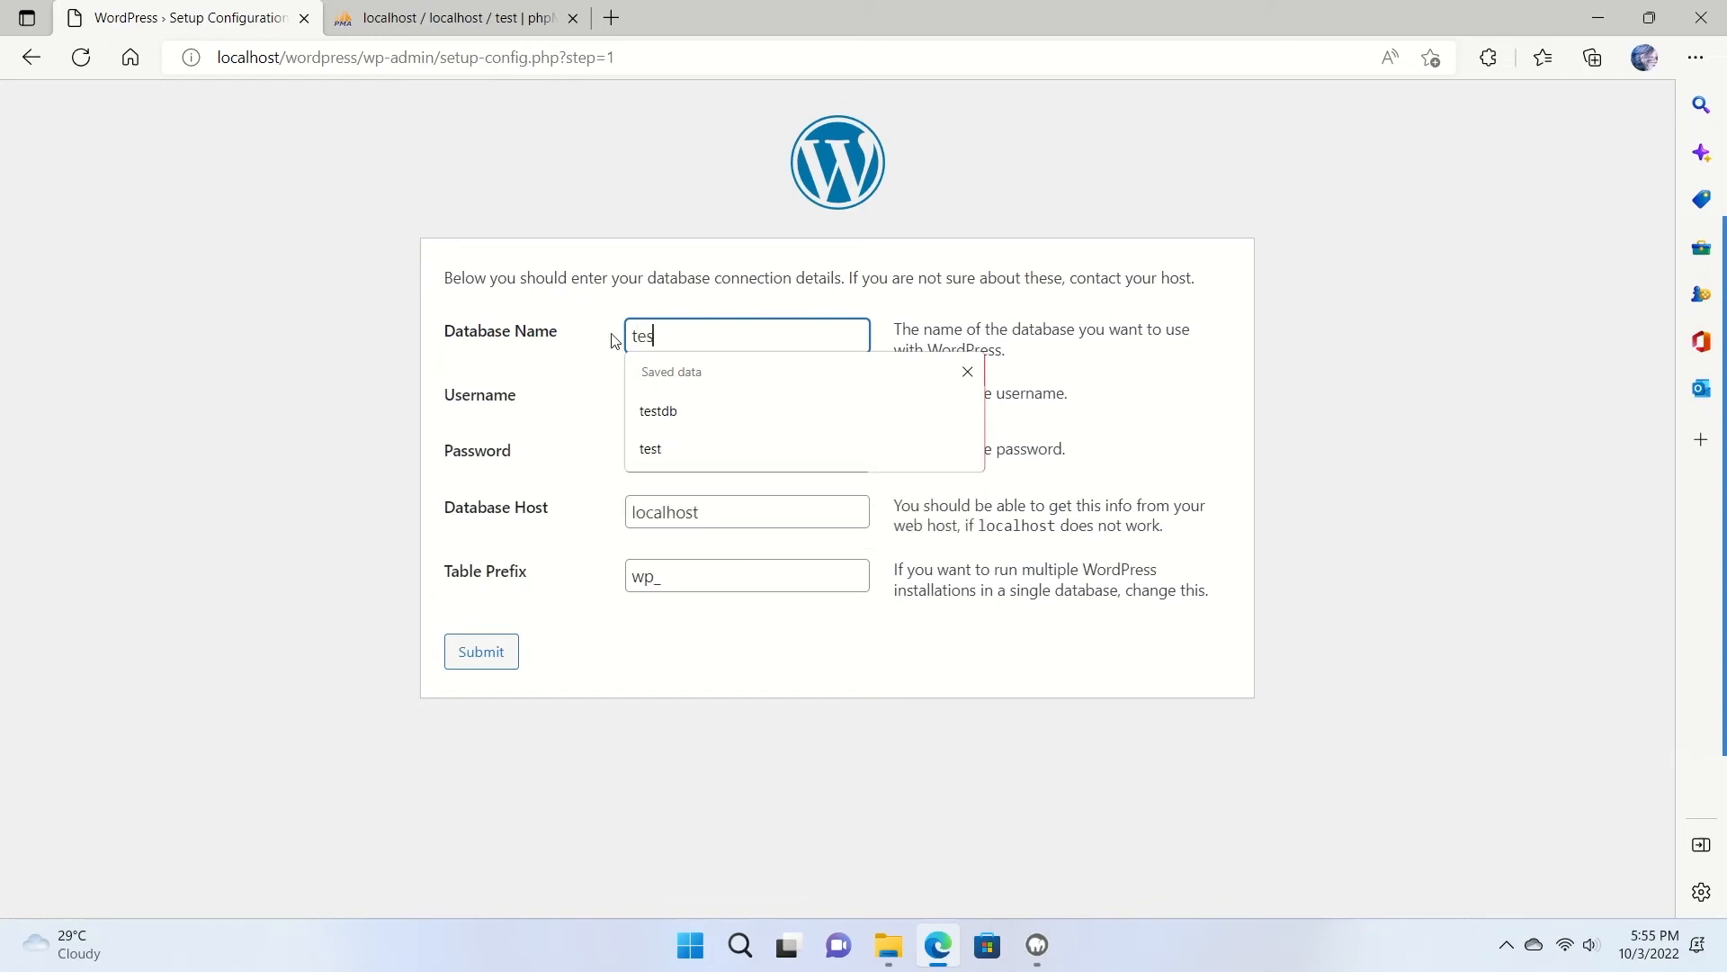
pyautogui.click(507, 29)
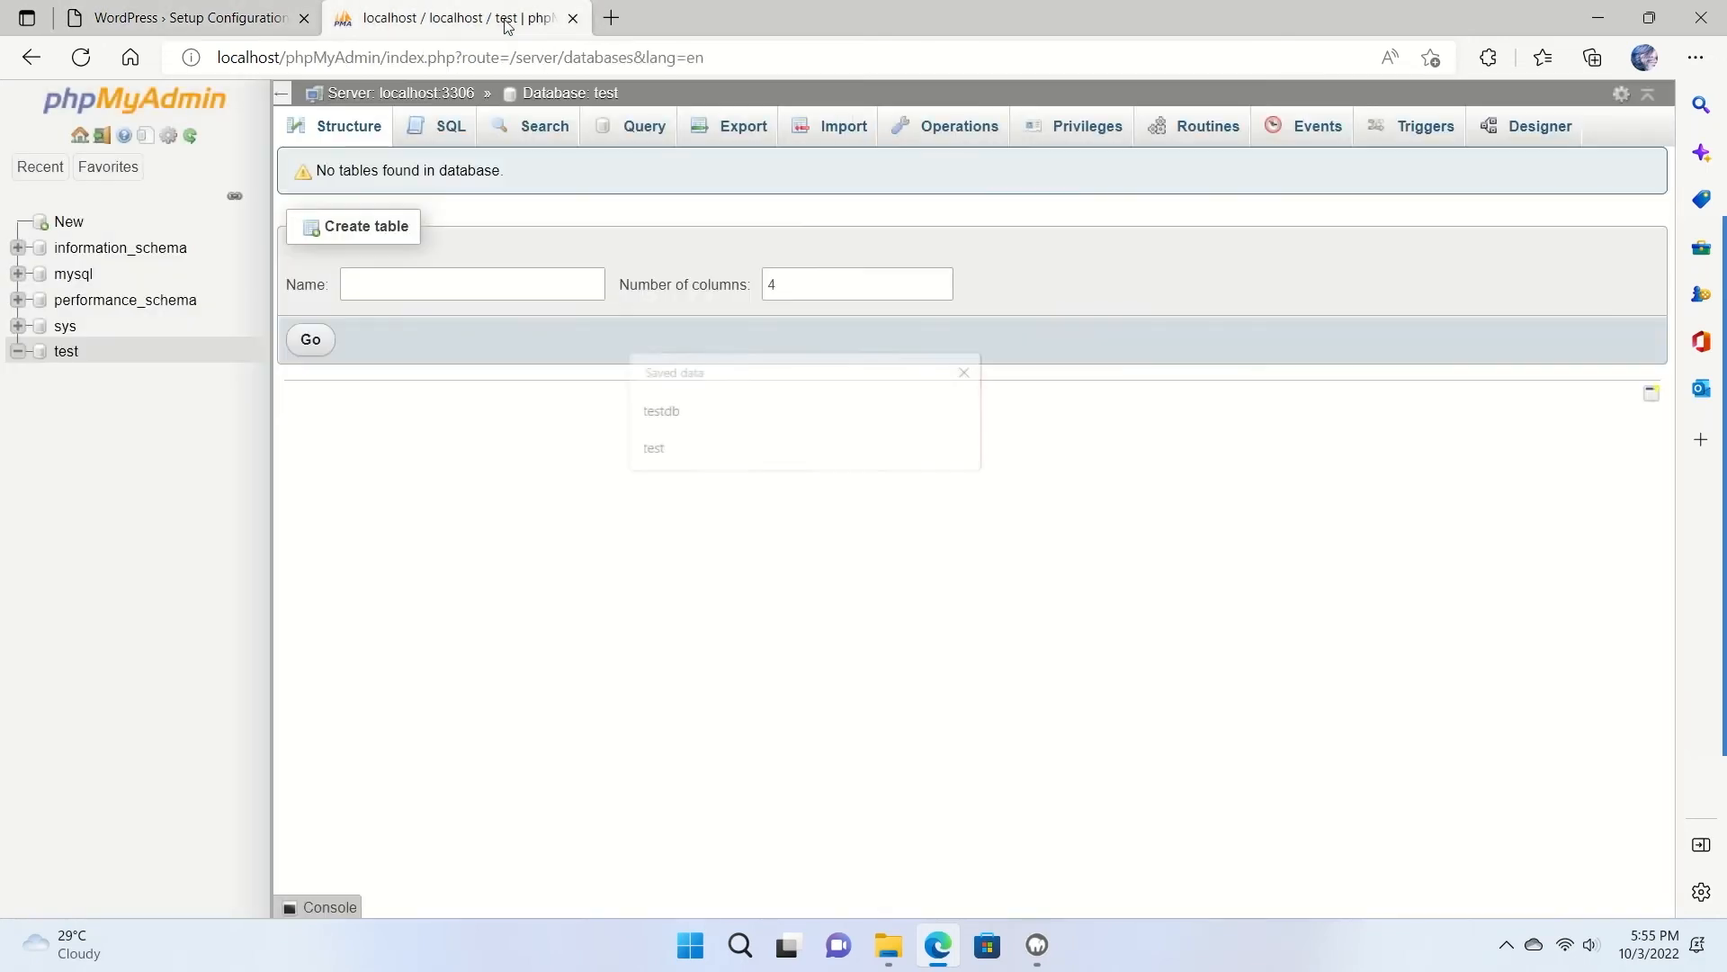
pyautogui.click(216, 18)
pyautogui.press('Tab')
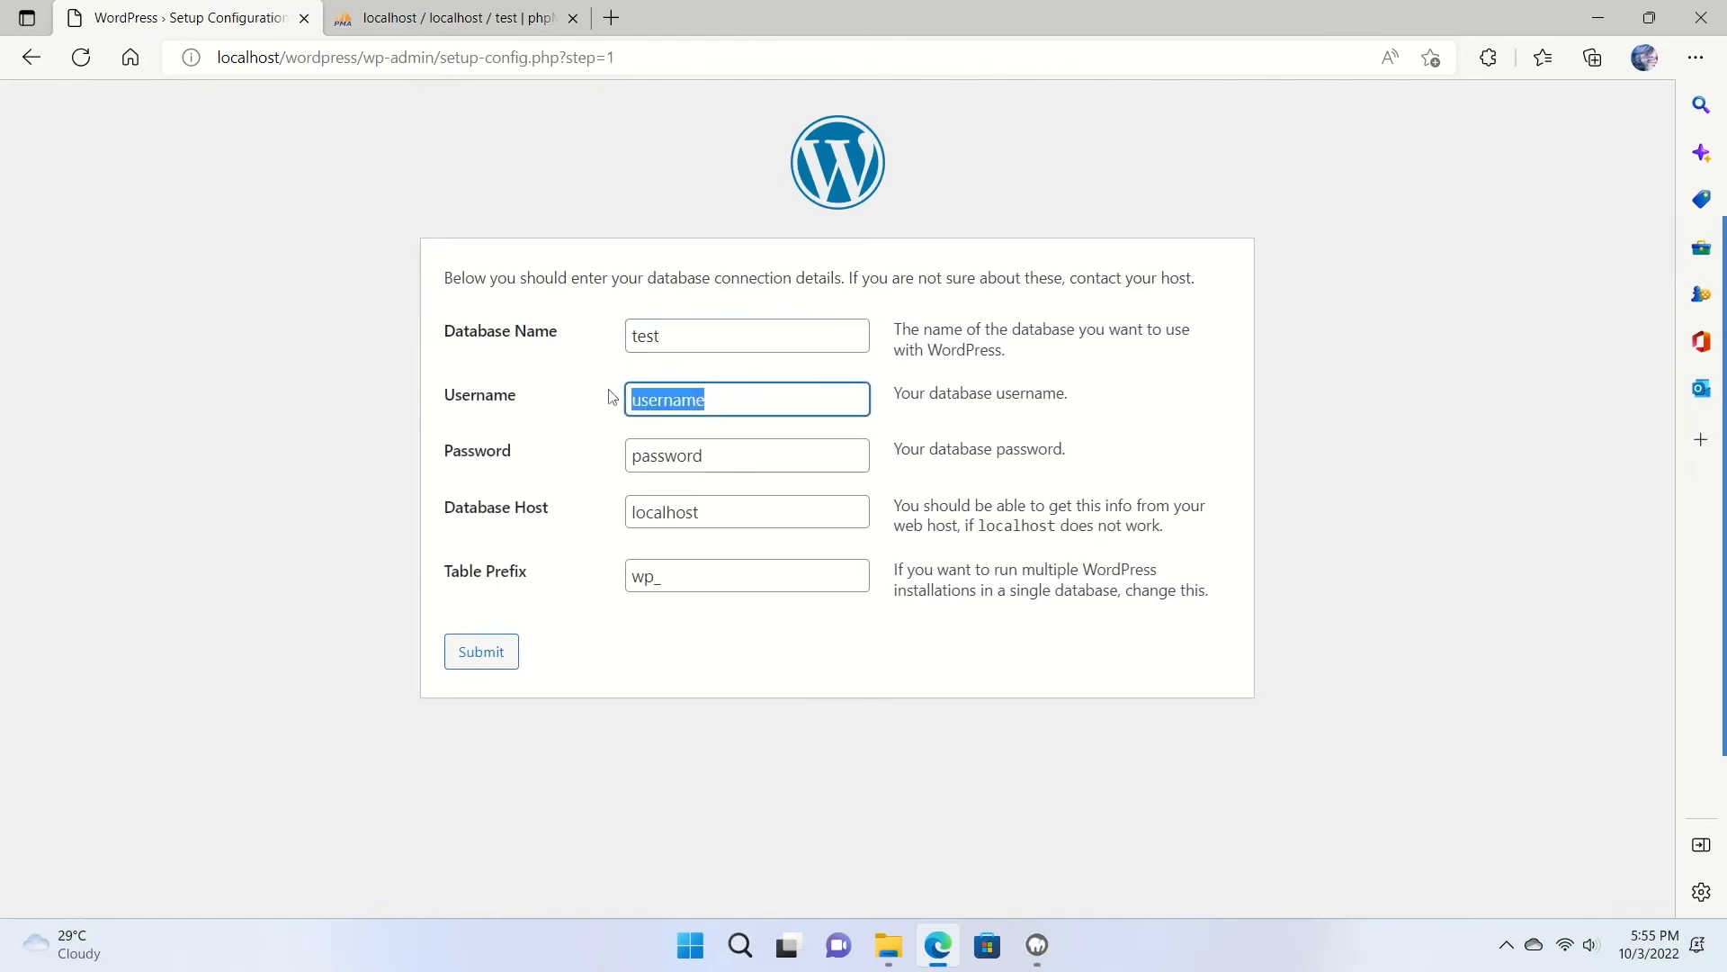
pyautogui.write('root')
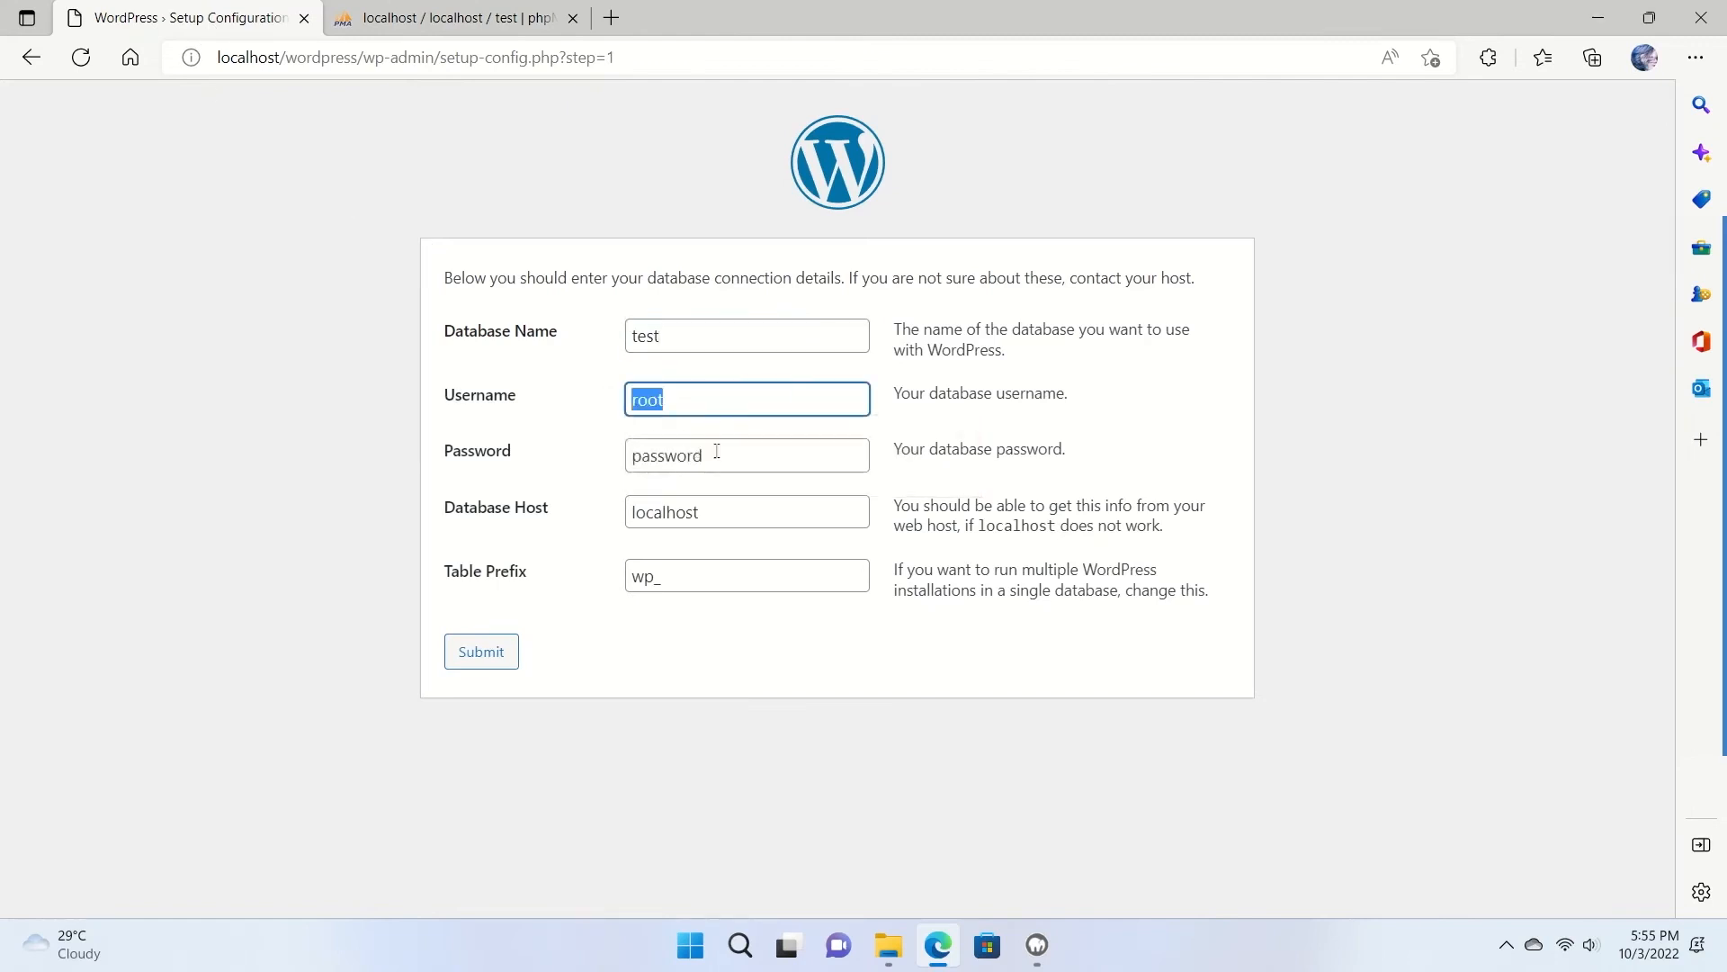
pyautogui.click(751, 455)
pyautogui.moveTo(751, 455); pyautogui.dragTo(617, 464)
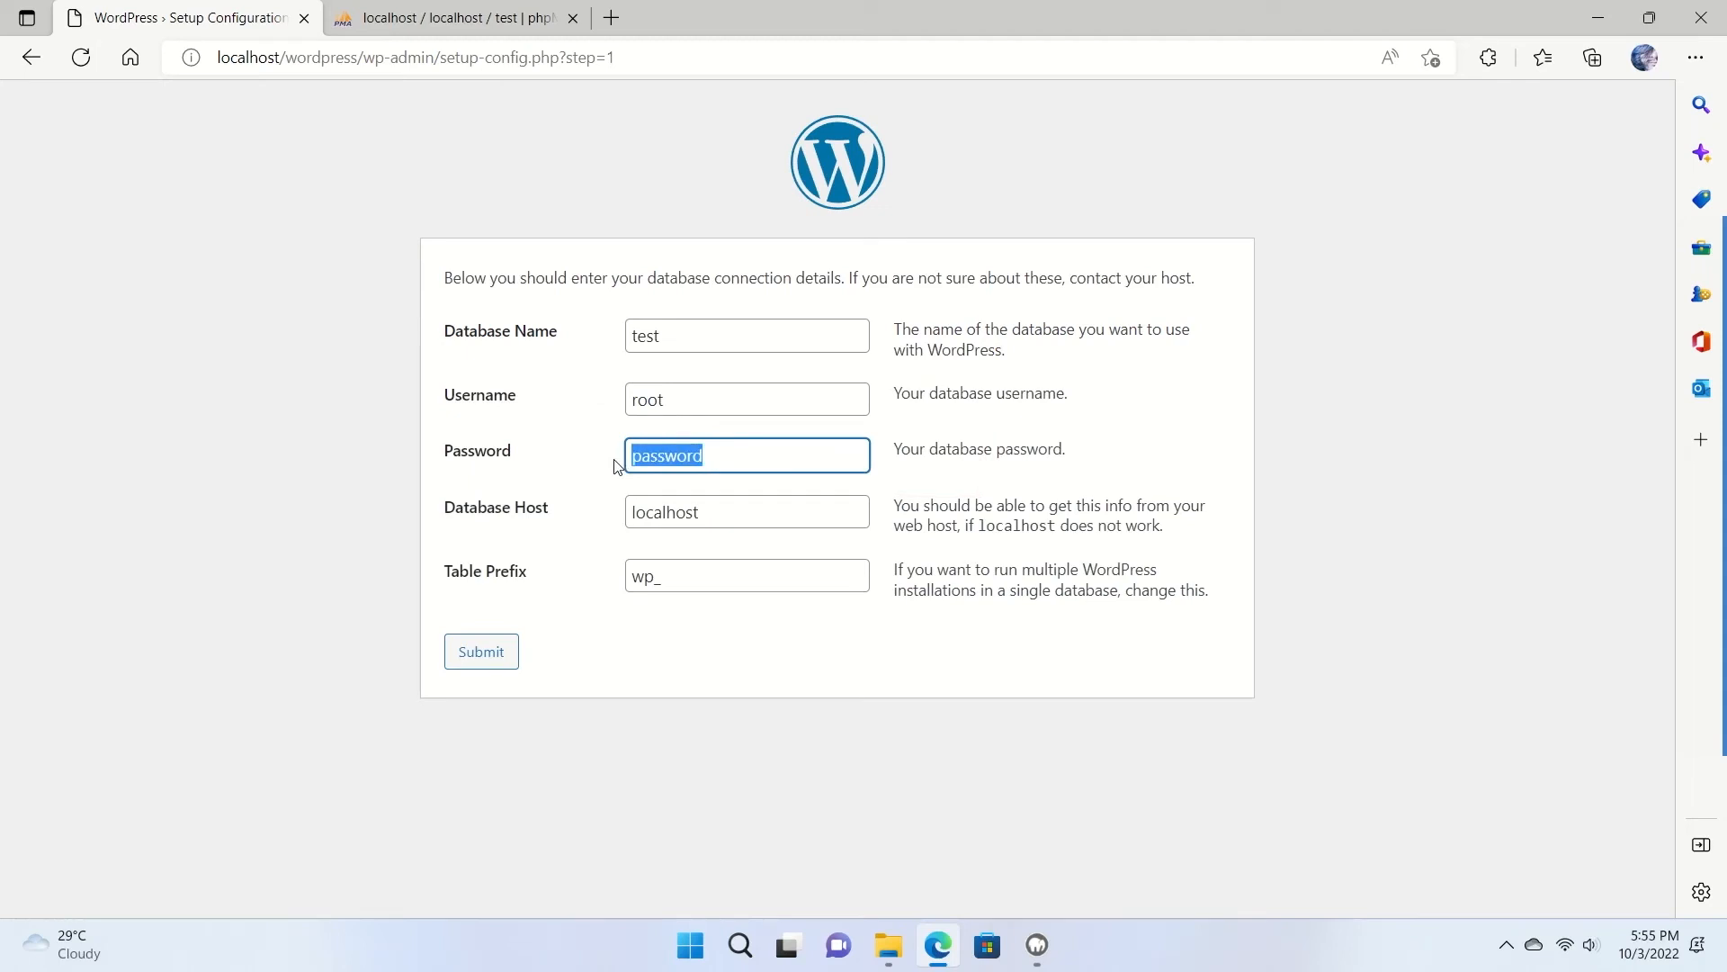
pyautogui.press('BackSpace')
pyautogui.write('root')
pyautogui.click(582, 320)
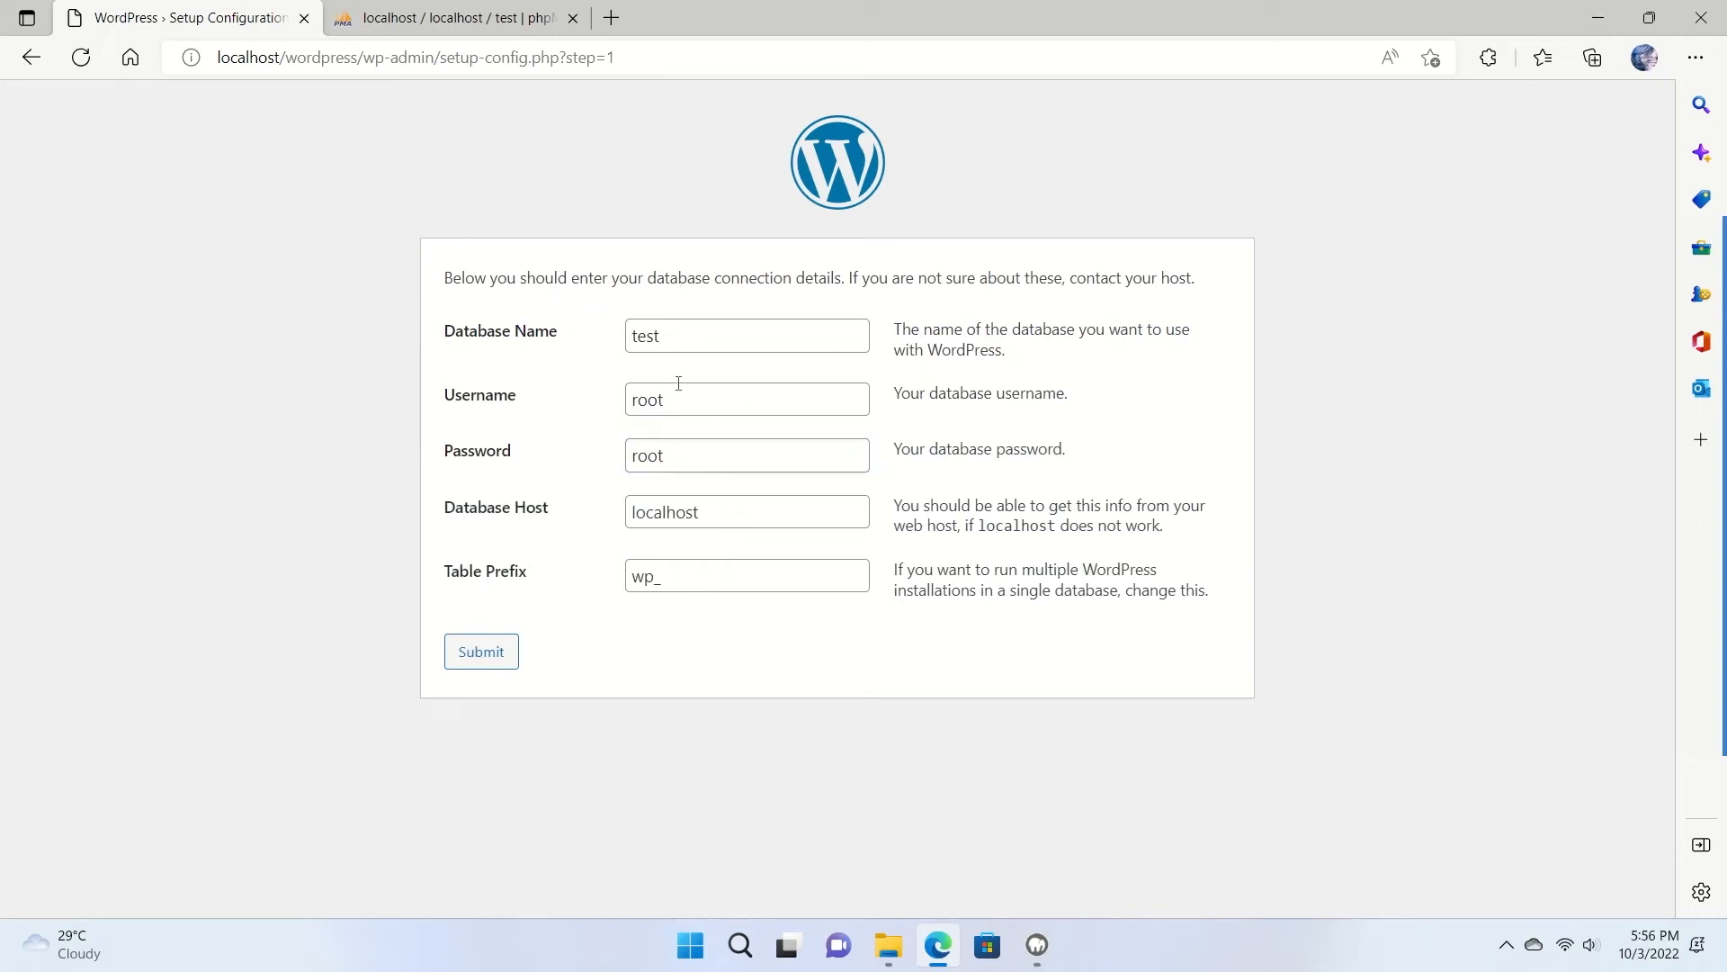
# Browse the test database's privileges and Add user account form, then return to WordPress setup.
pyautogui.click(424, 17)
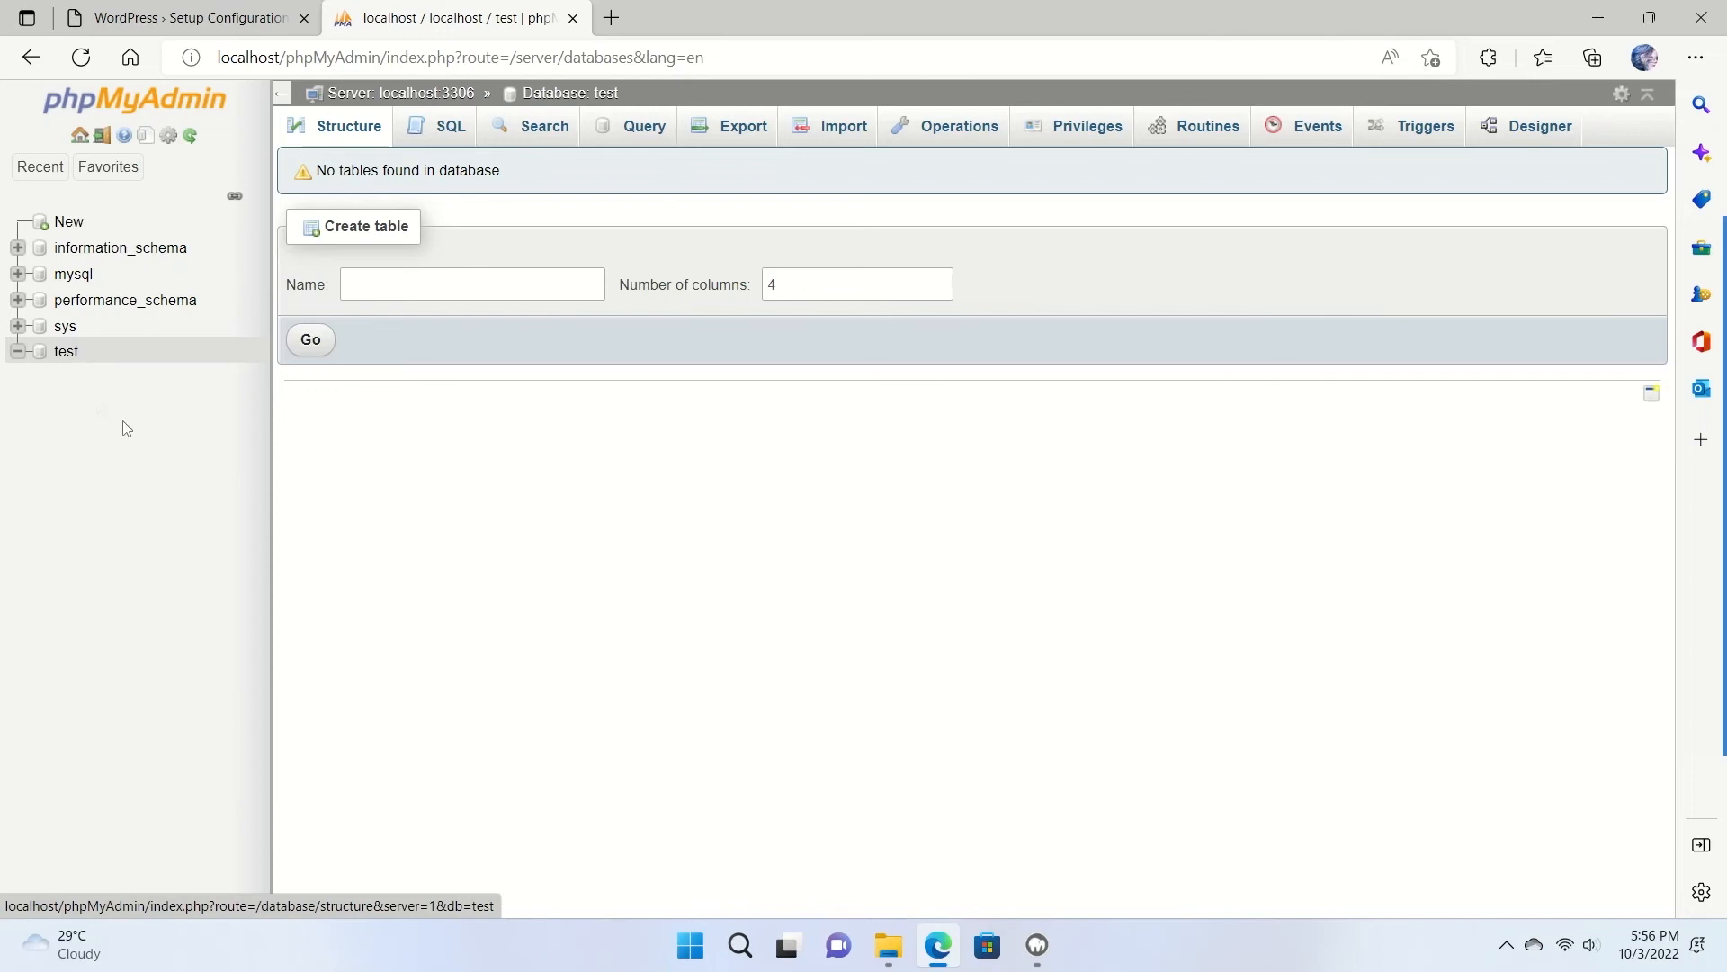
pyautogui.click(1070, 135)
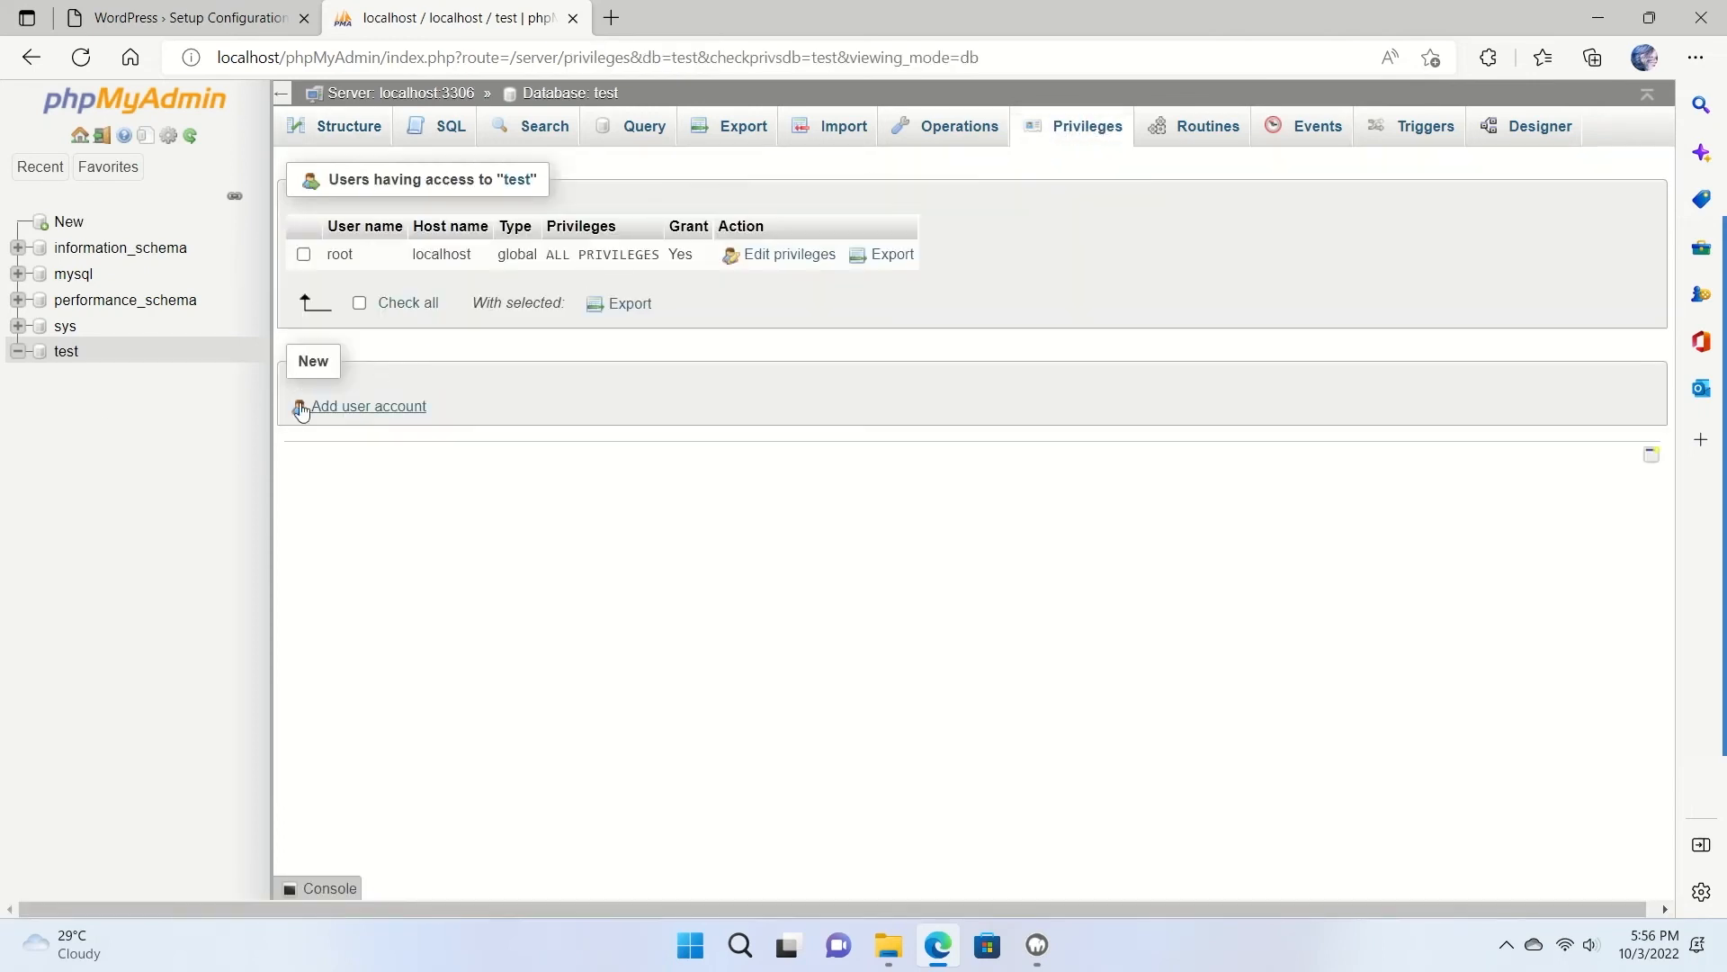
pyautogui.click(350, 407)
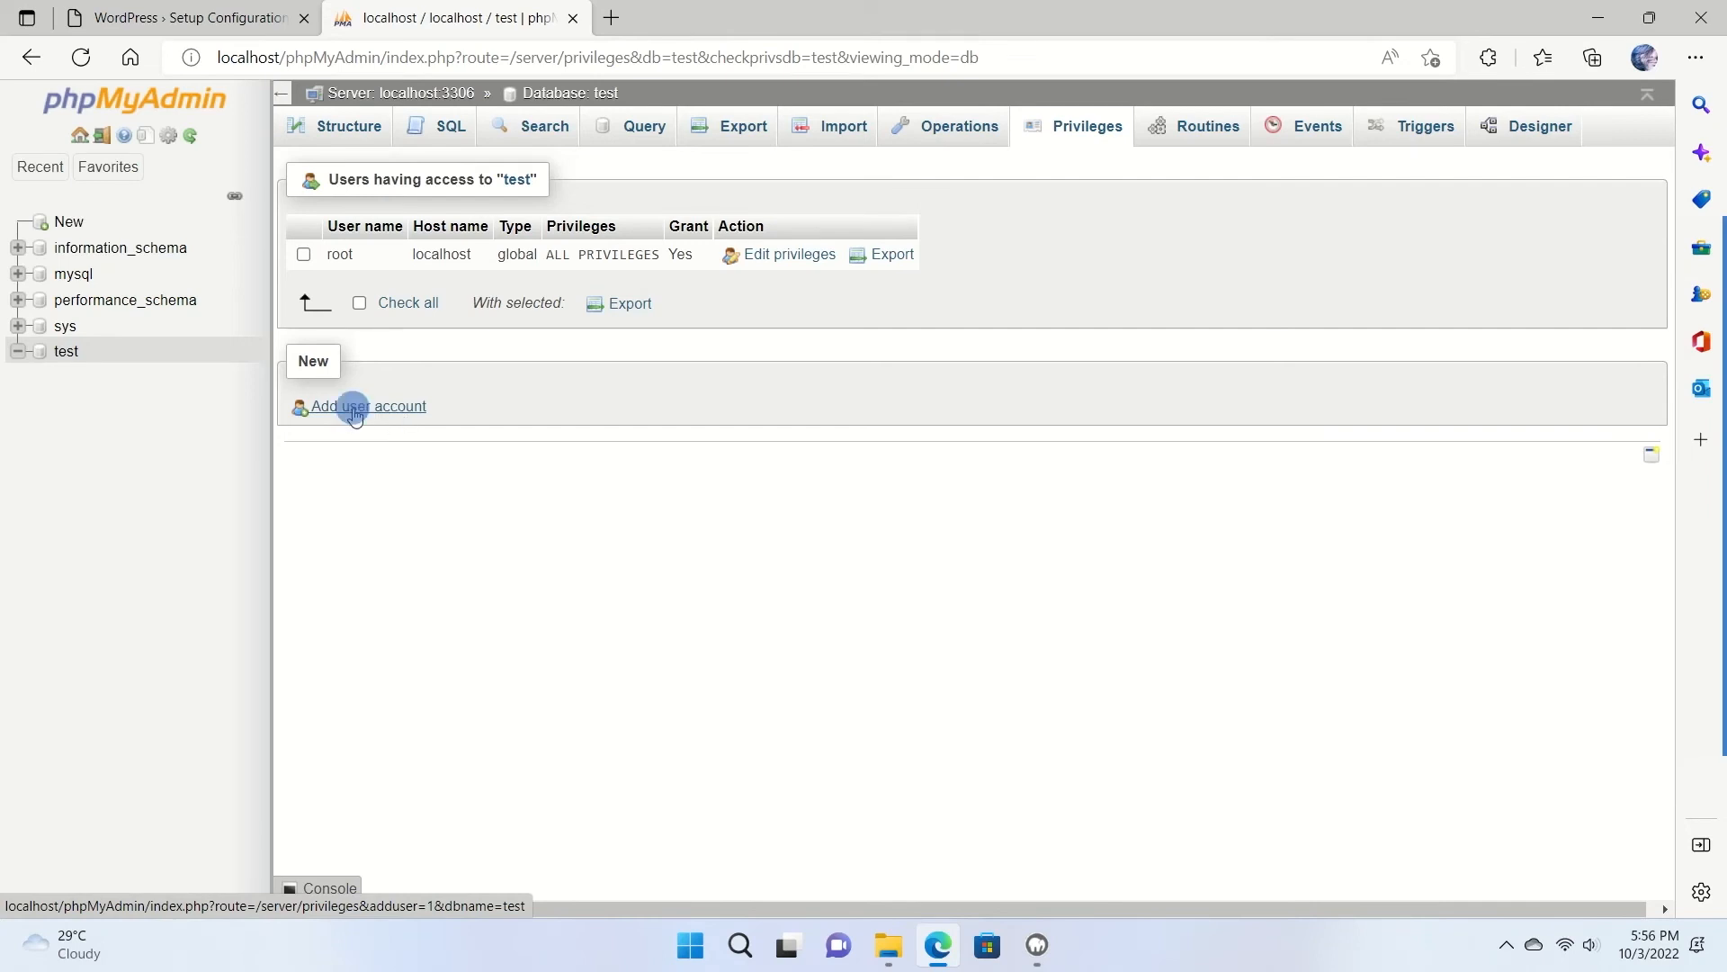
pyautogui.click(375, 299)
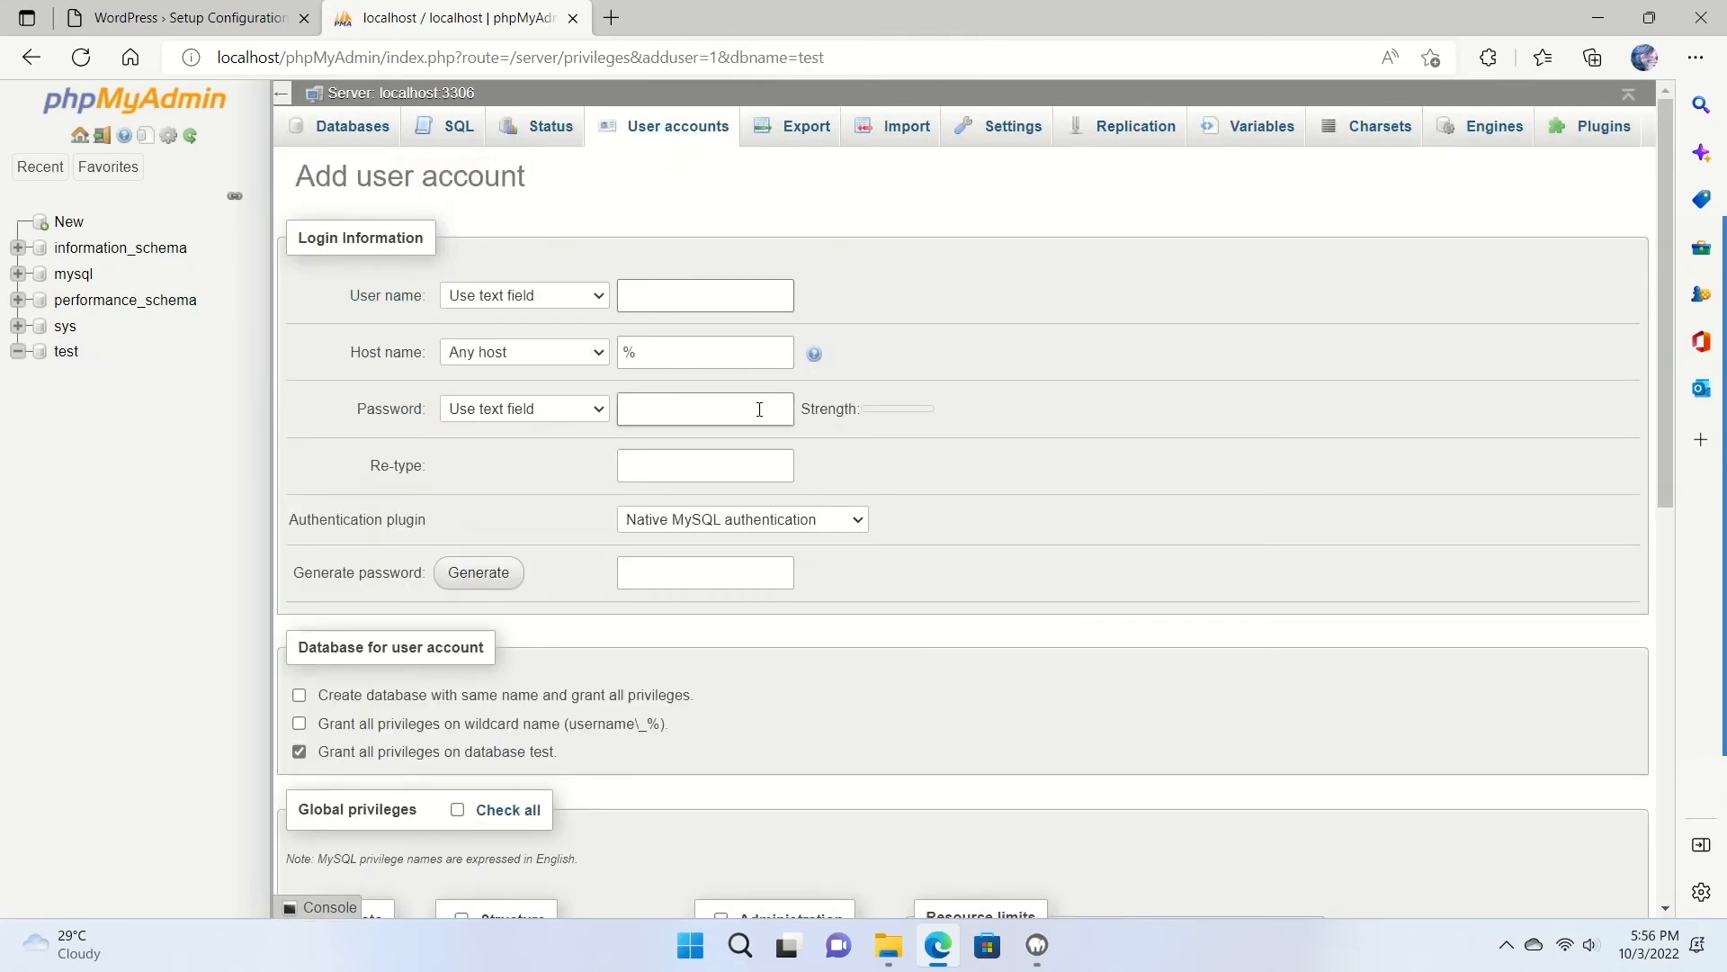
pyautogui.scroll(-4, 715, 453)
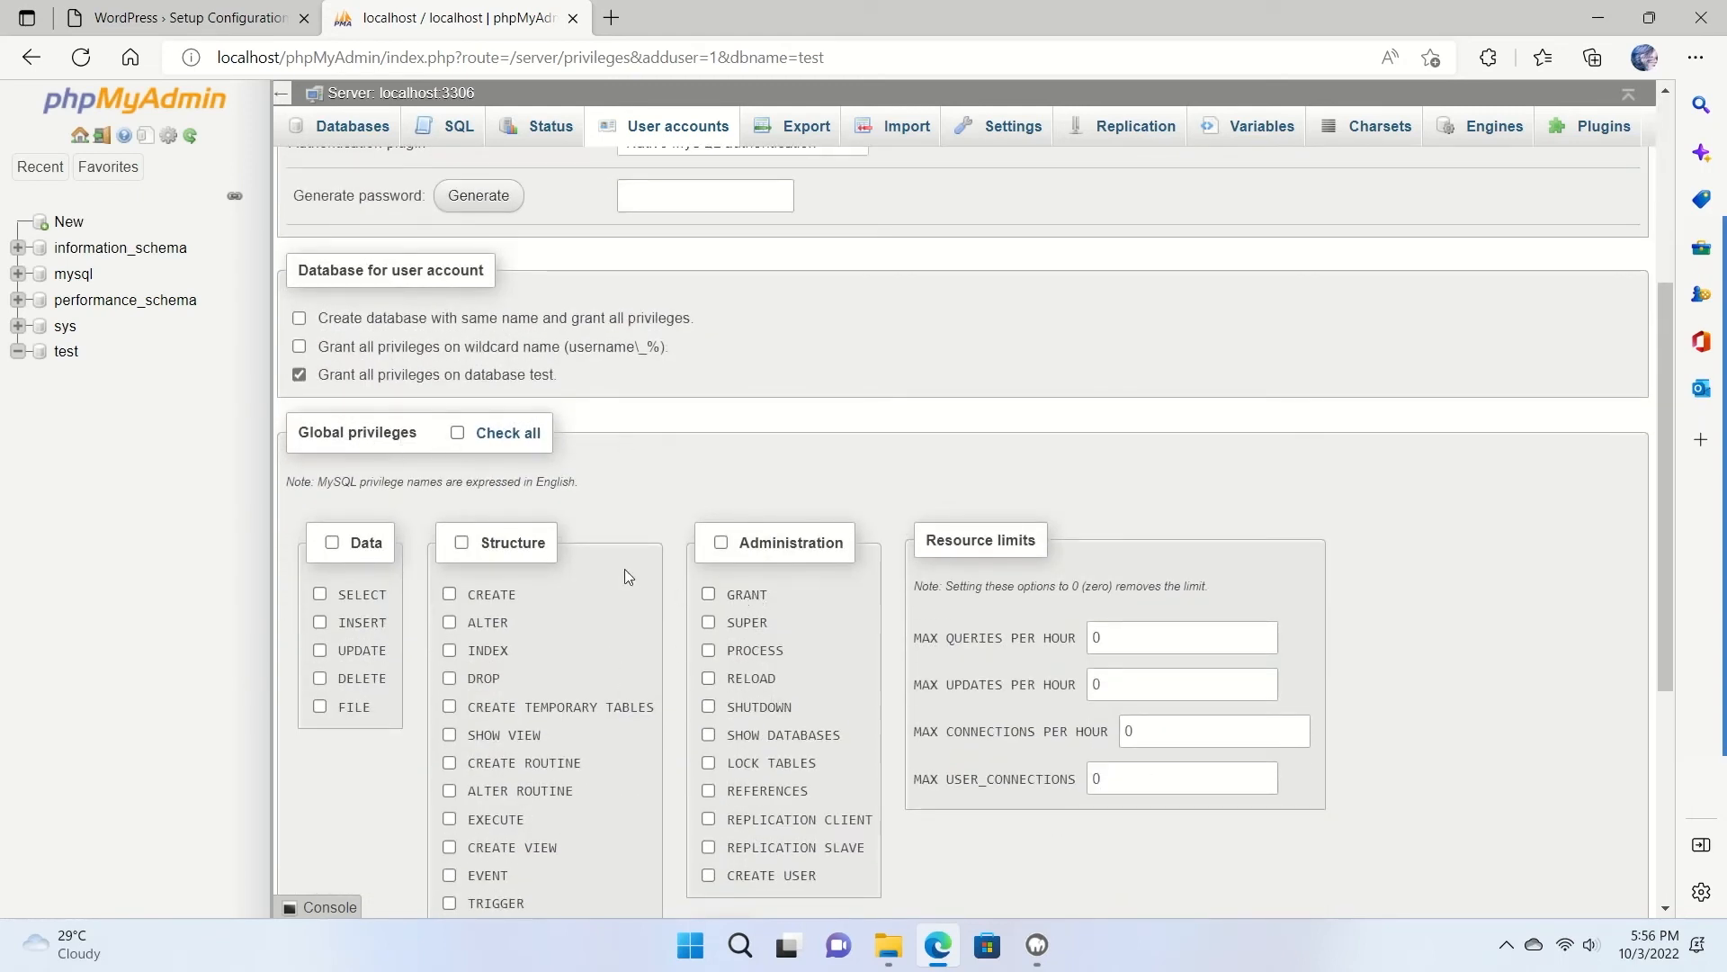
pyautogui.scroll(-1, 603, 535)
pyautogui.scroll(-5, 595, 534)
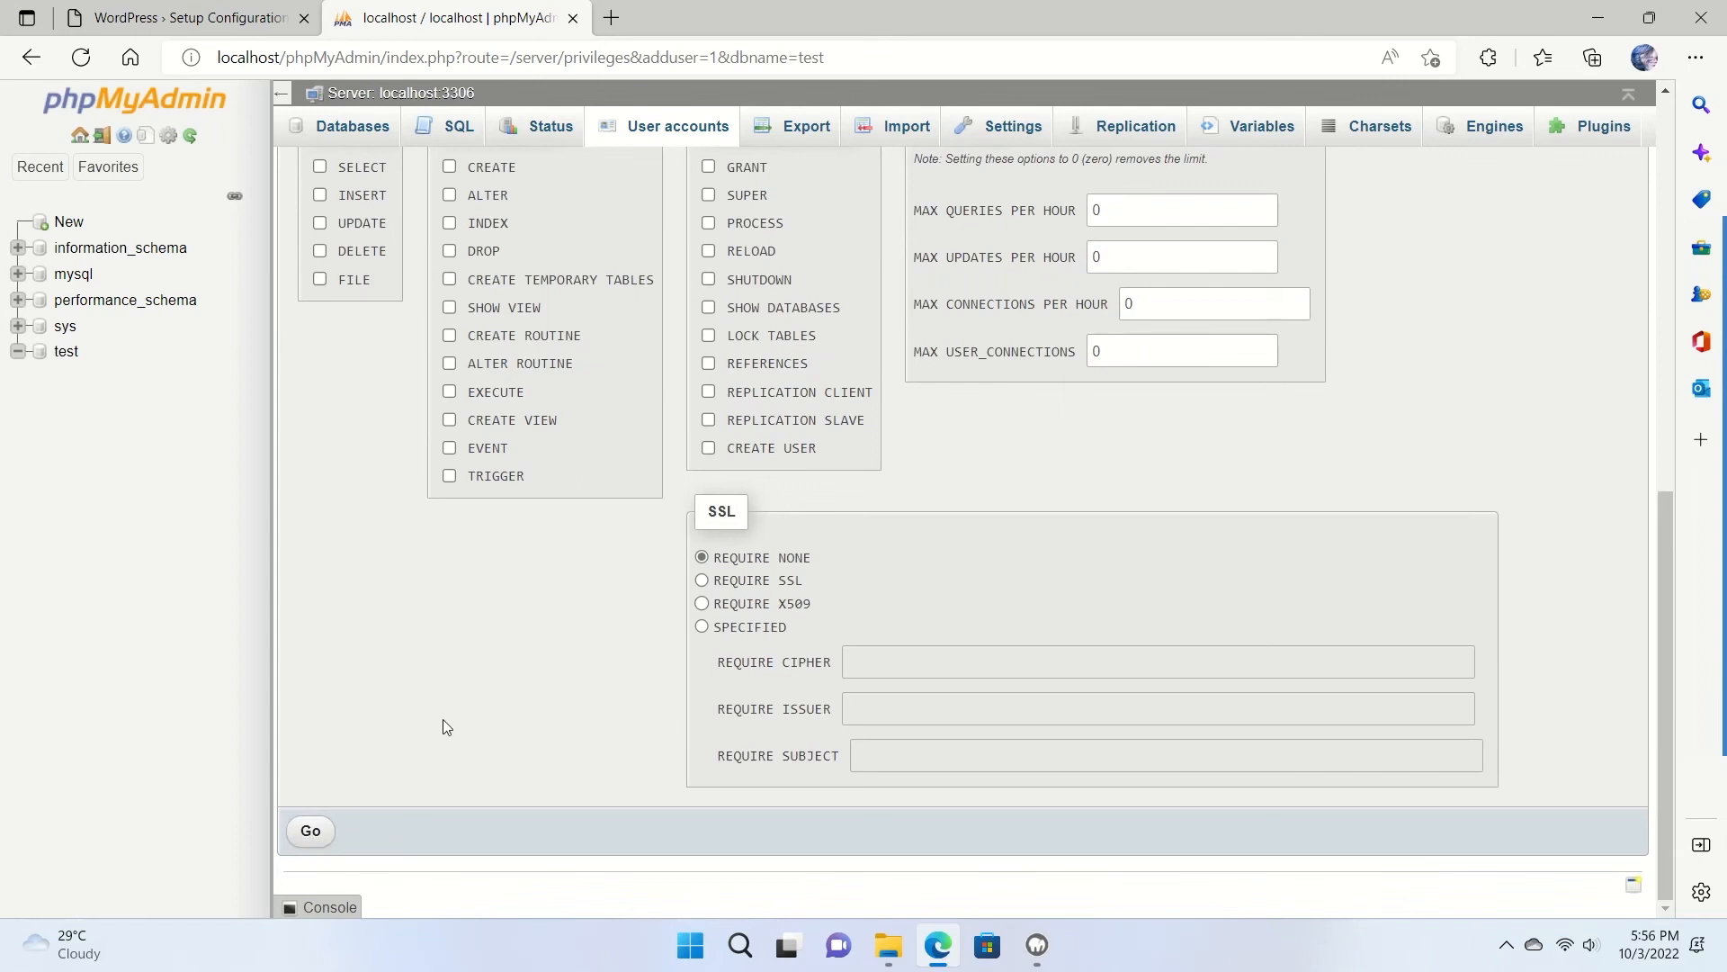
pyautogui.scroll(6, 444, 721)
pyautogui.scroll(4, 744, 356)
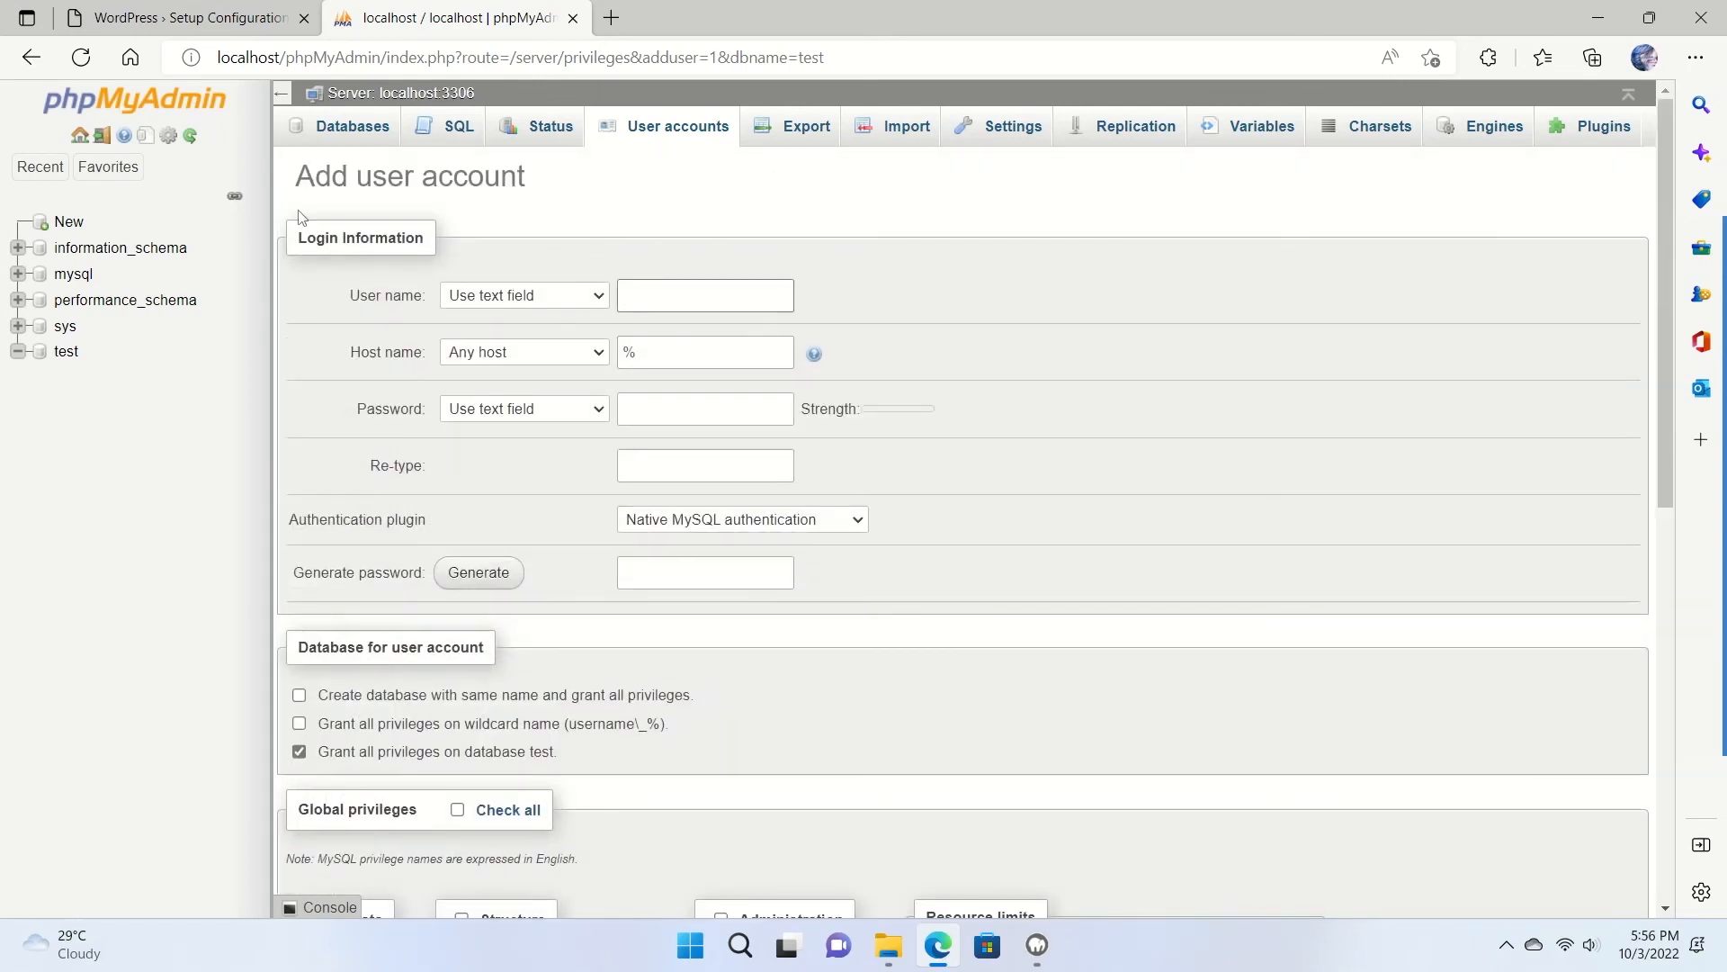
pyautogui.click(180, 18)
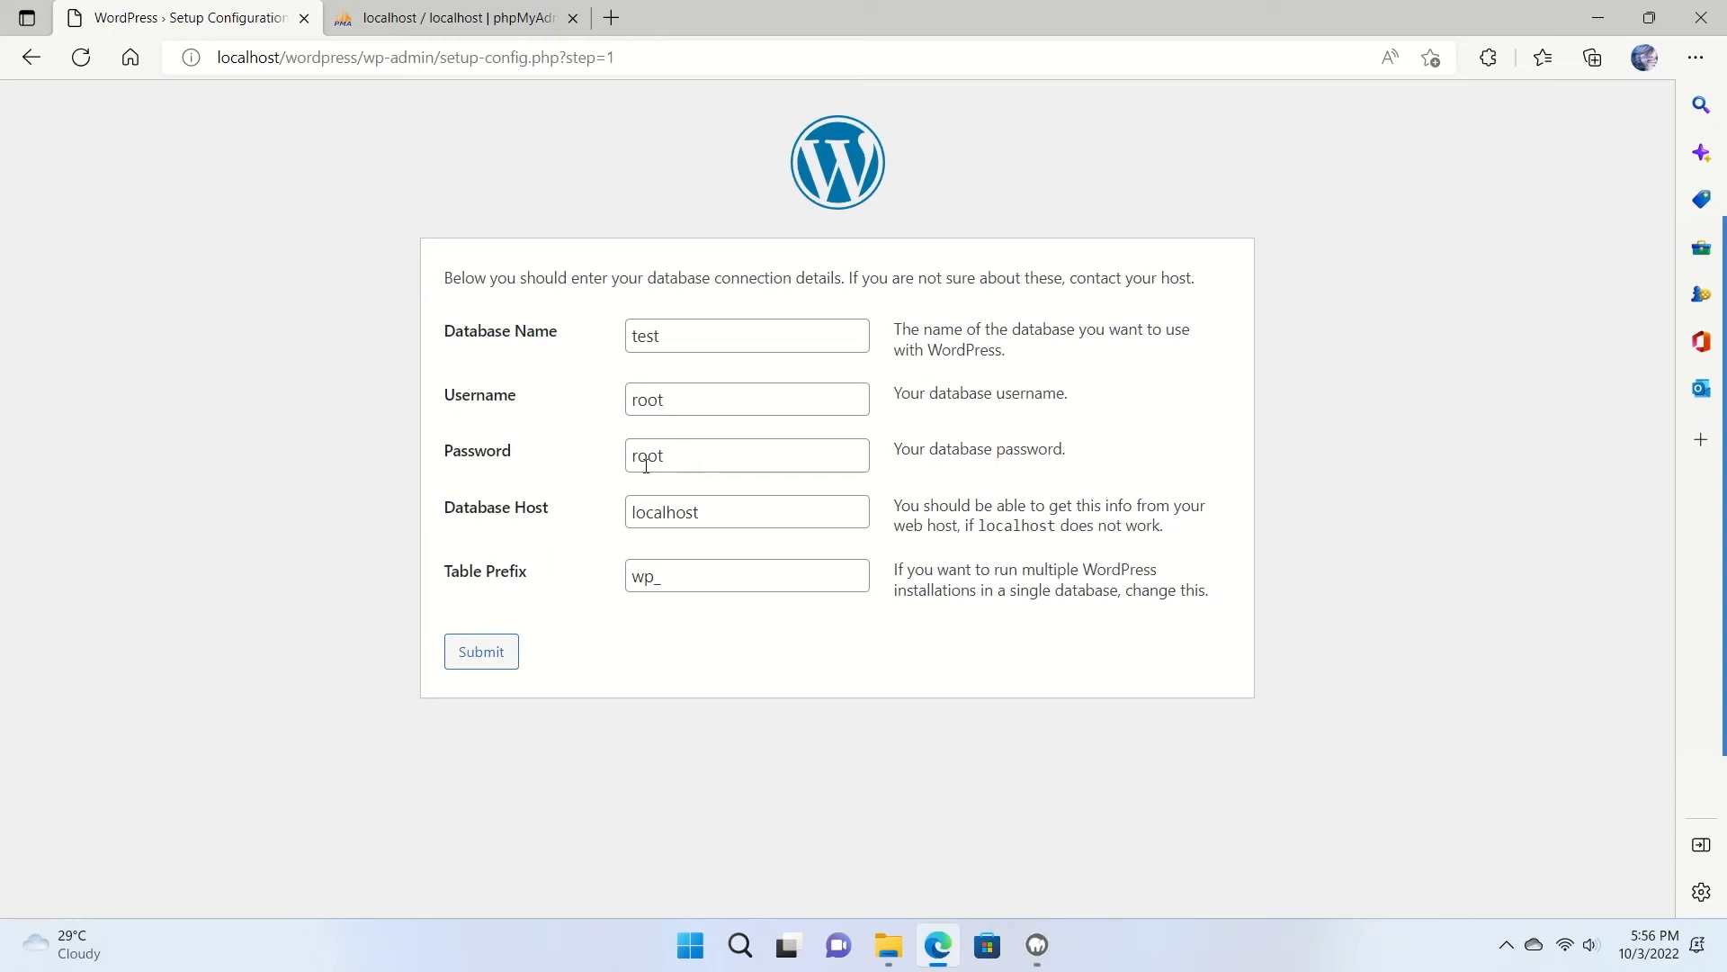
# Submit the database details and run the WordPress installation.
pyautogui.click(482, 651)
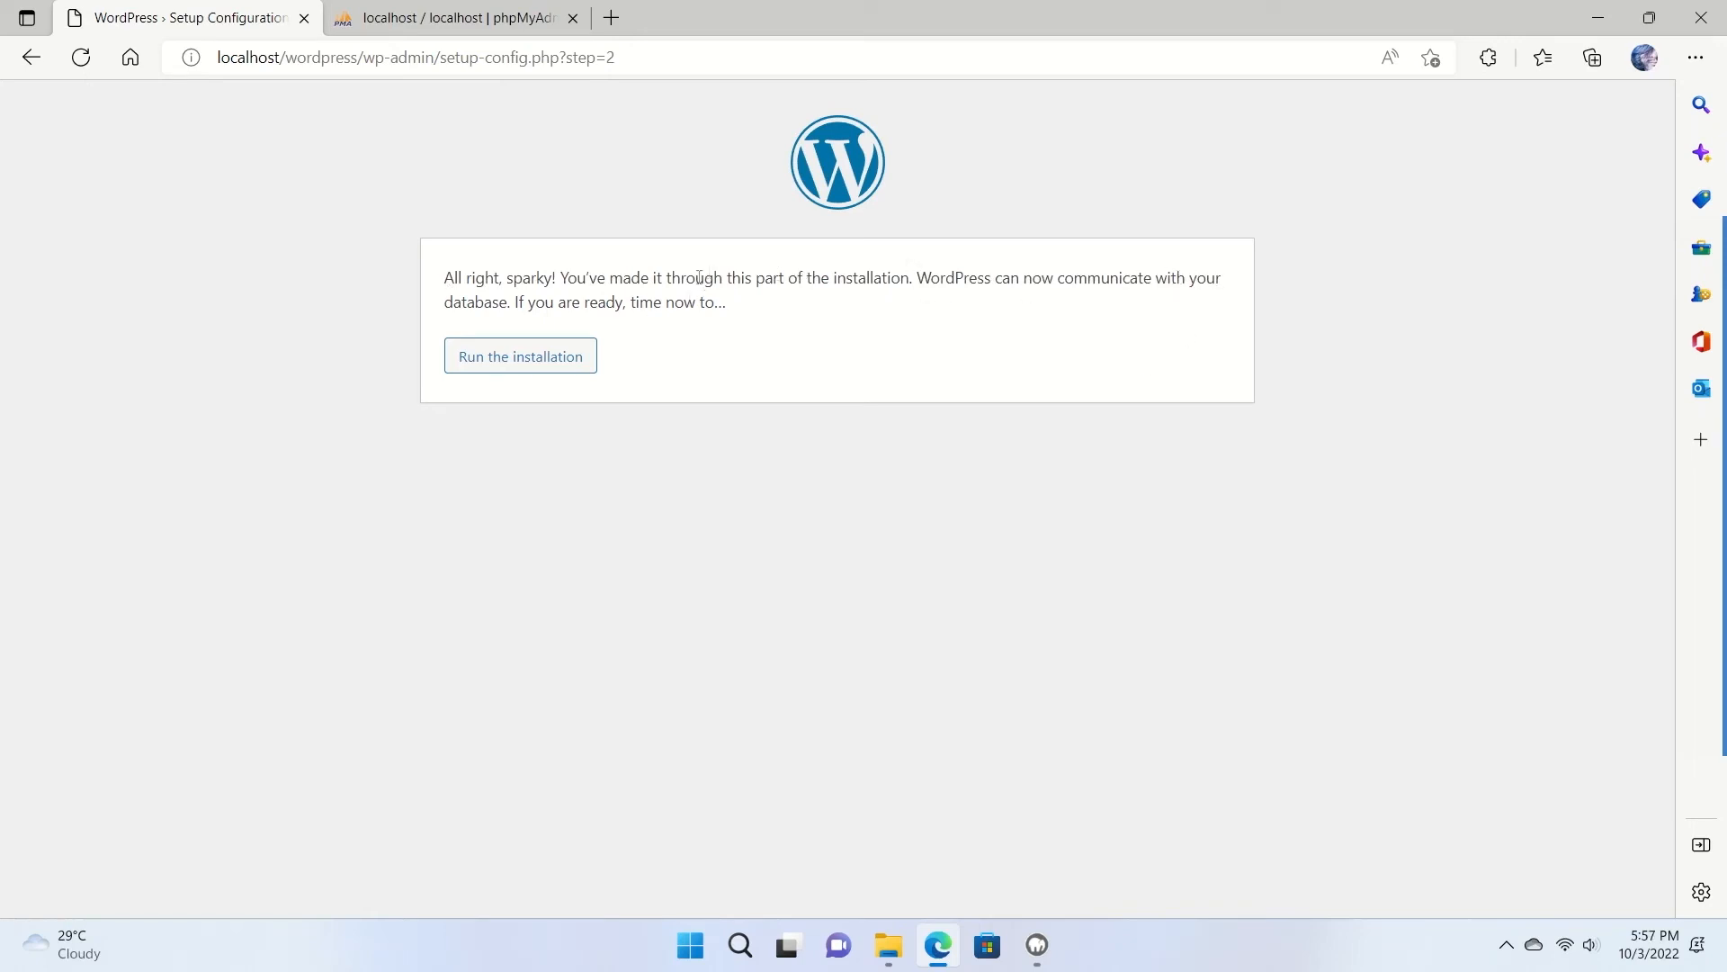
pyautogui.click(519, 360)
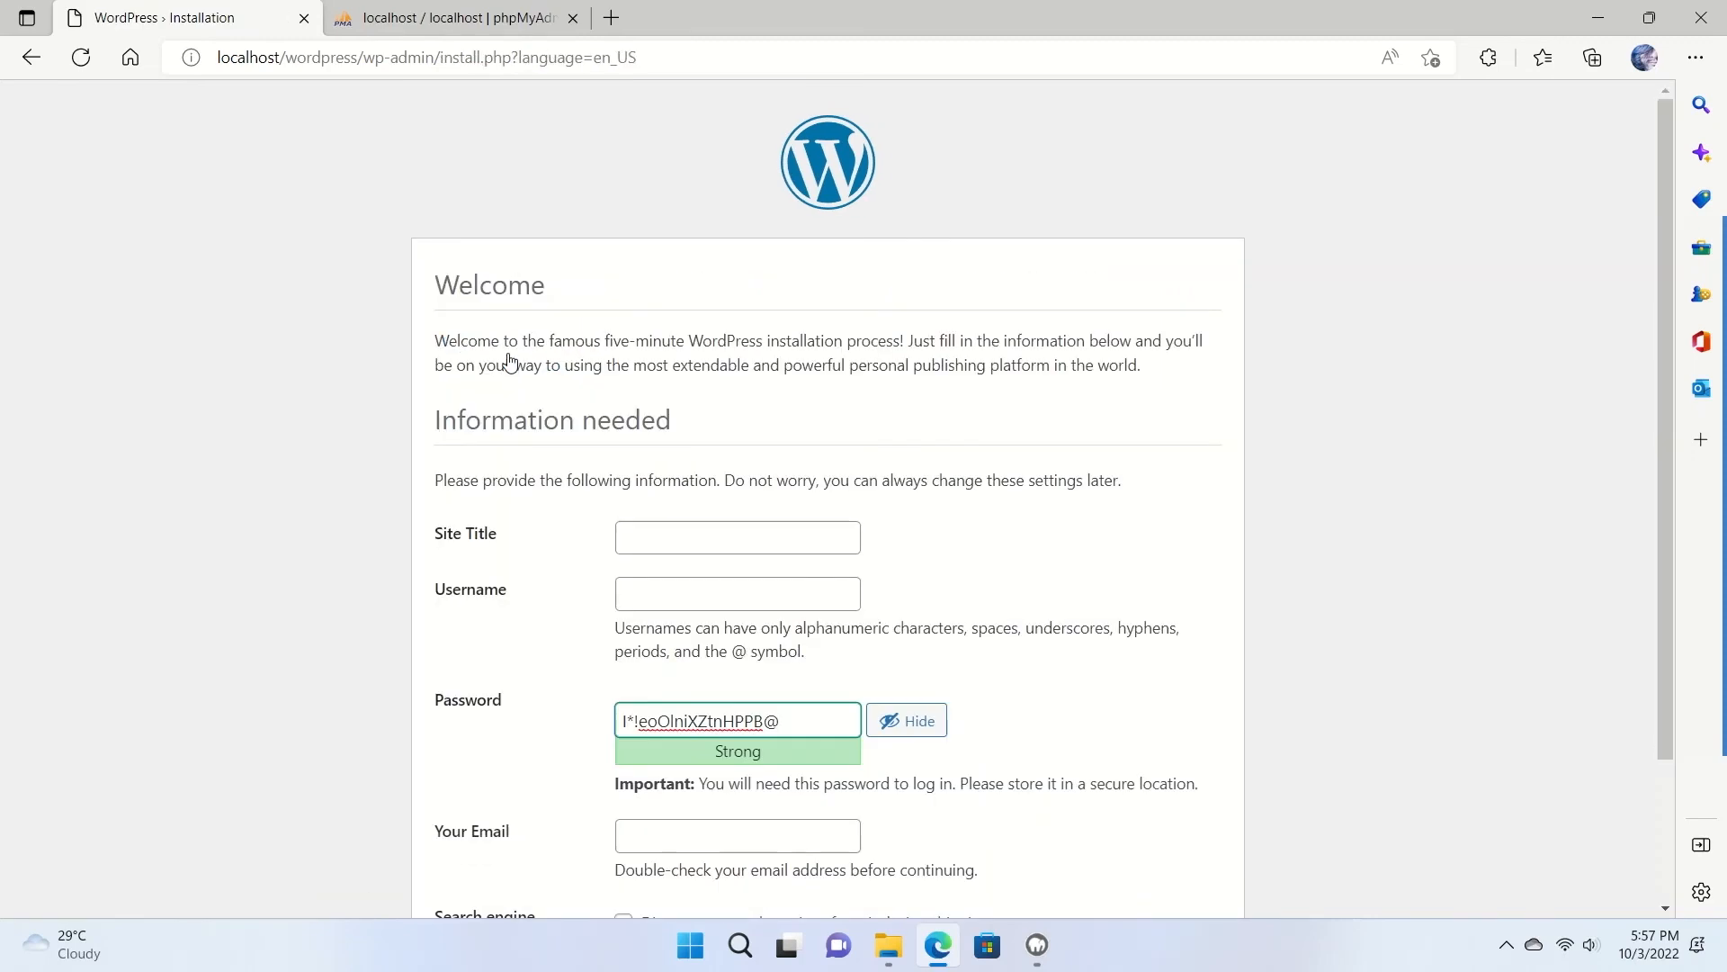
# Set the site title to 'My Blog' and enter the admin username.
pyautogui.scroll(-2, 515, 335)
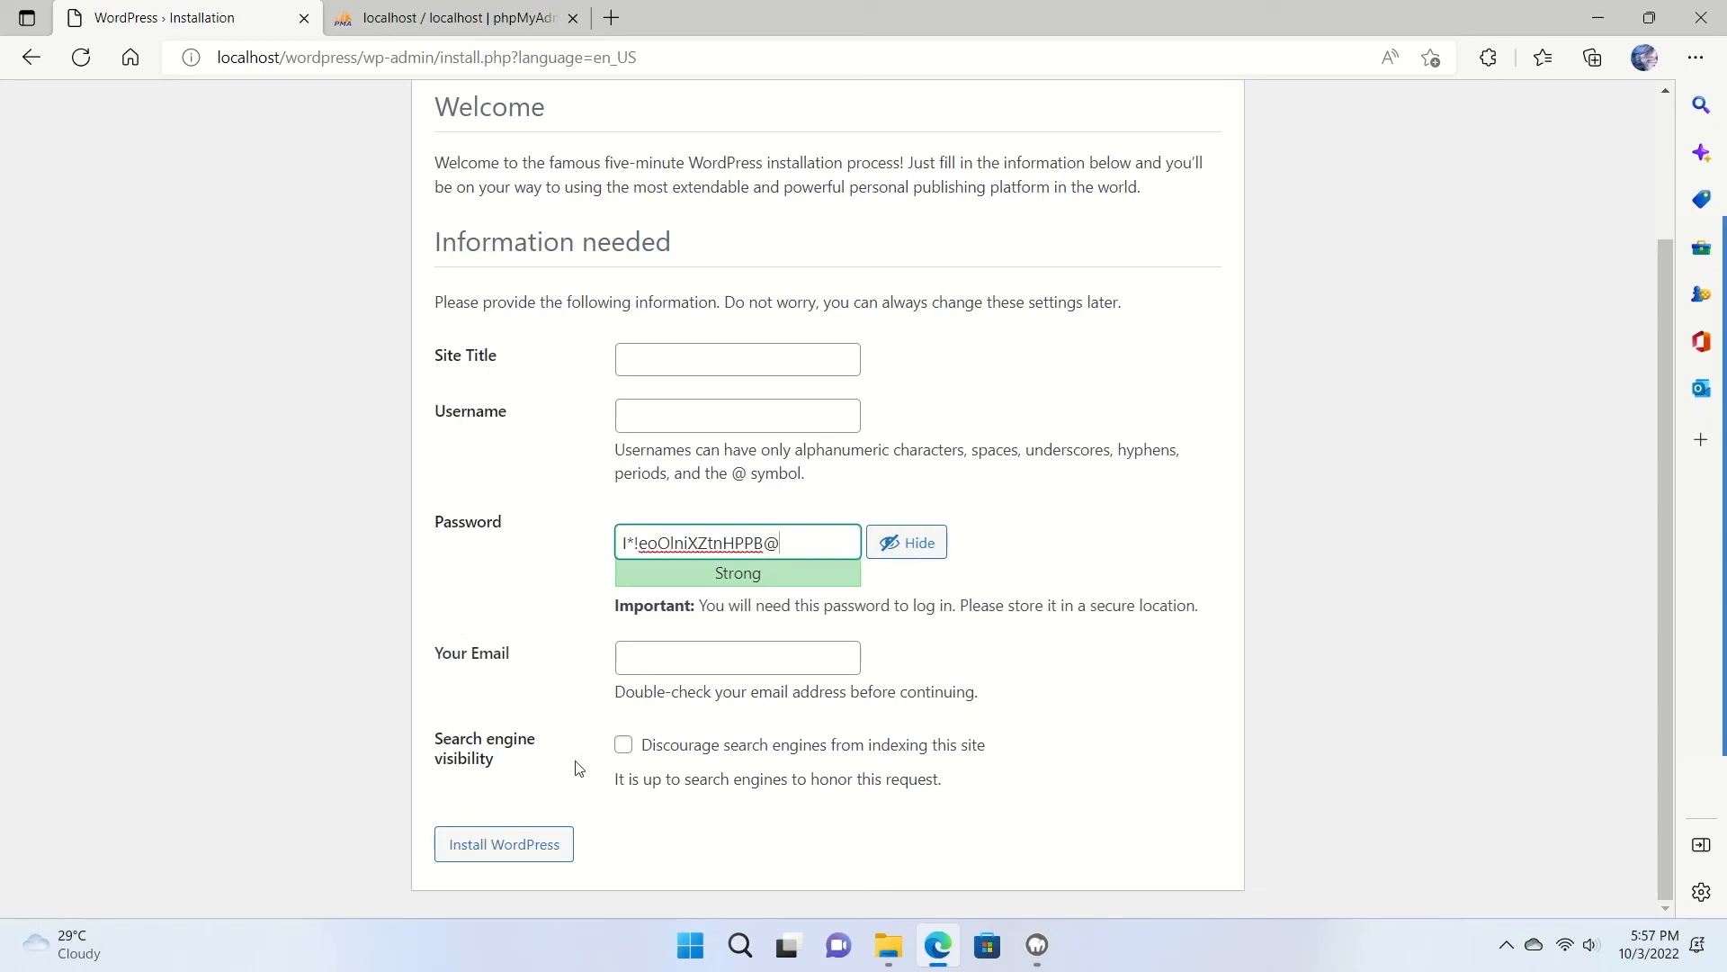
pyautogui.click(687, 350)
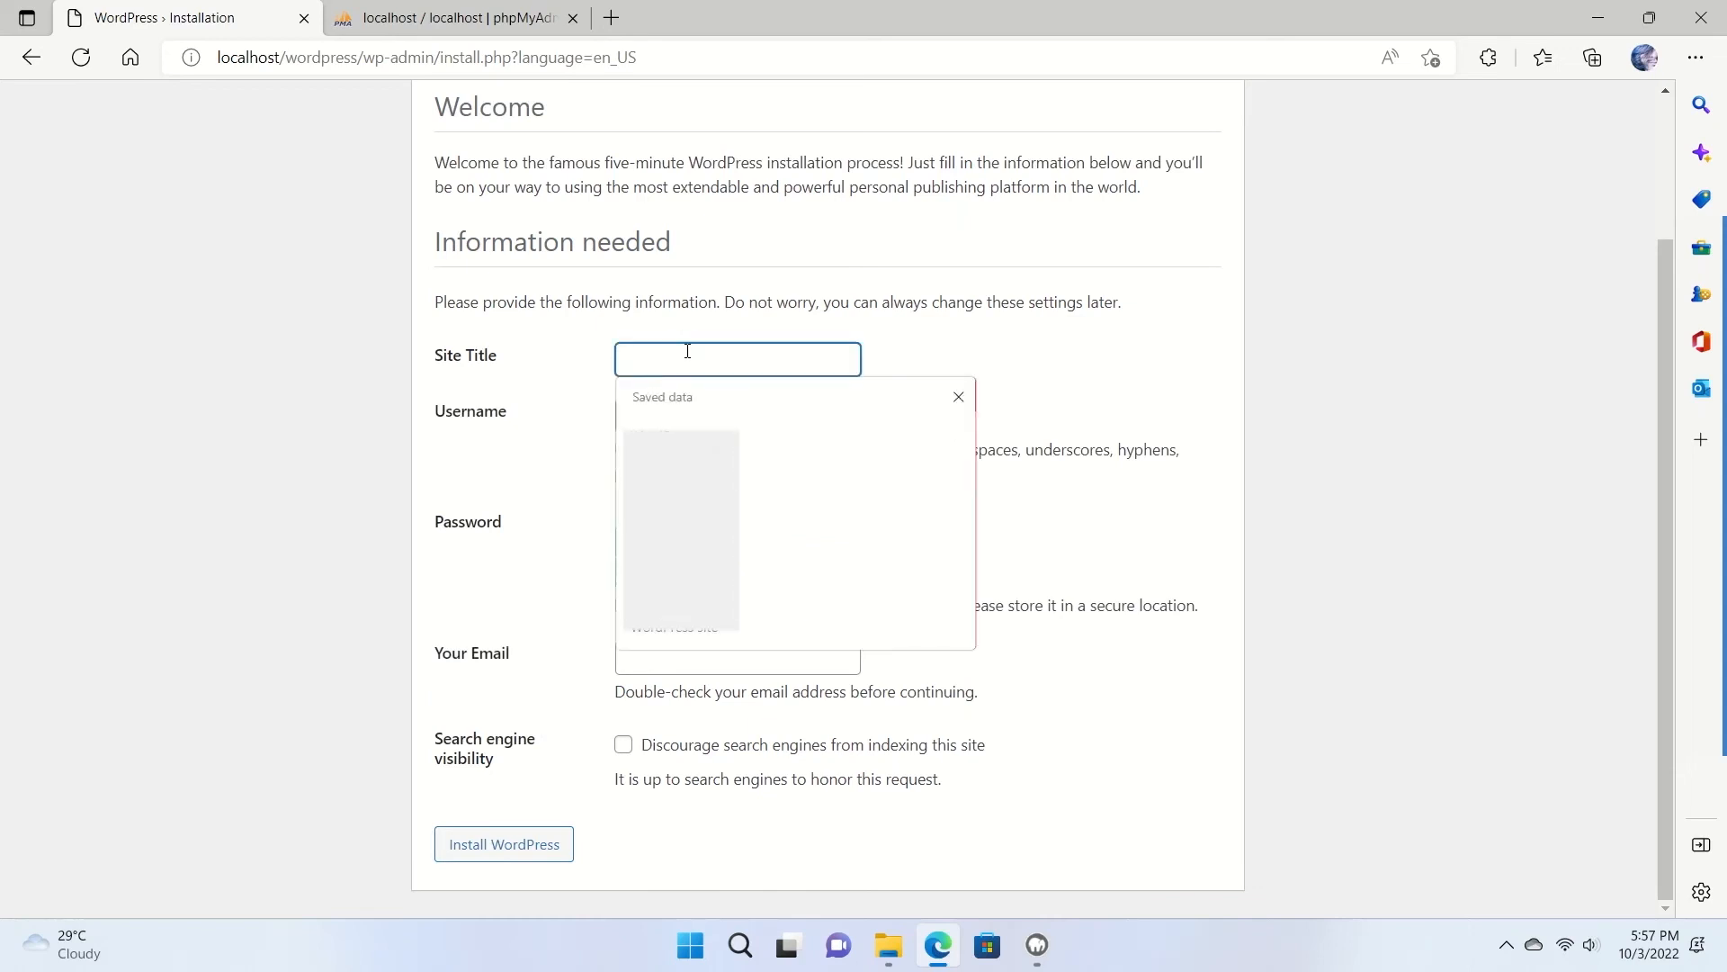
pyautogui.write('My Blog')
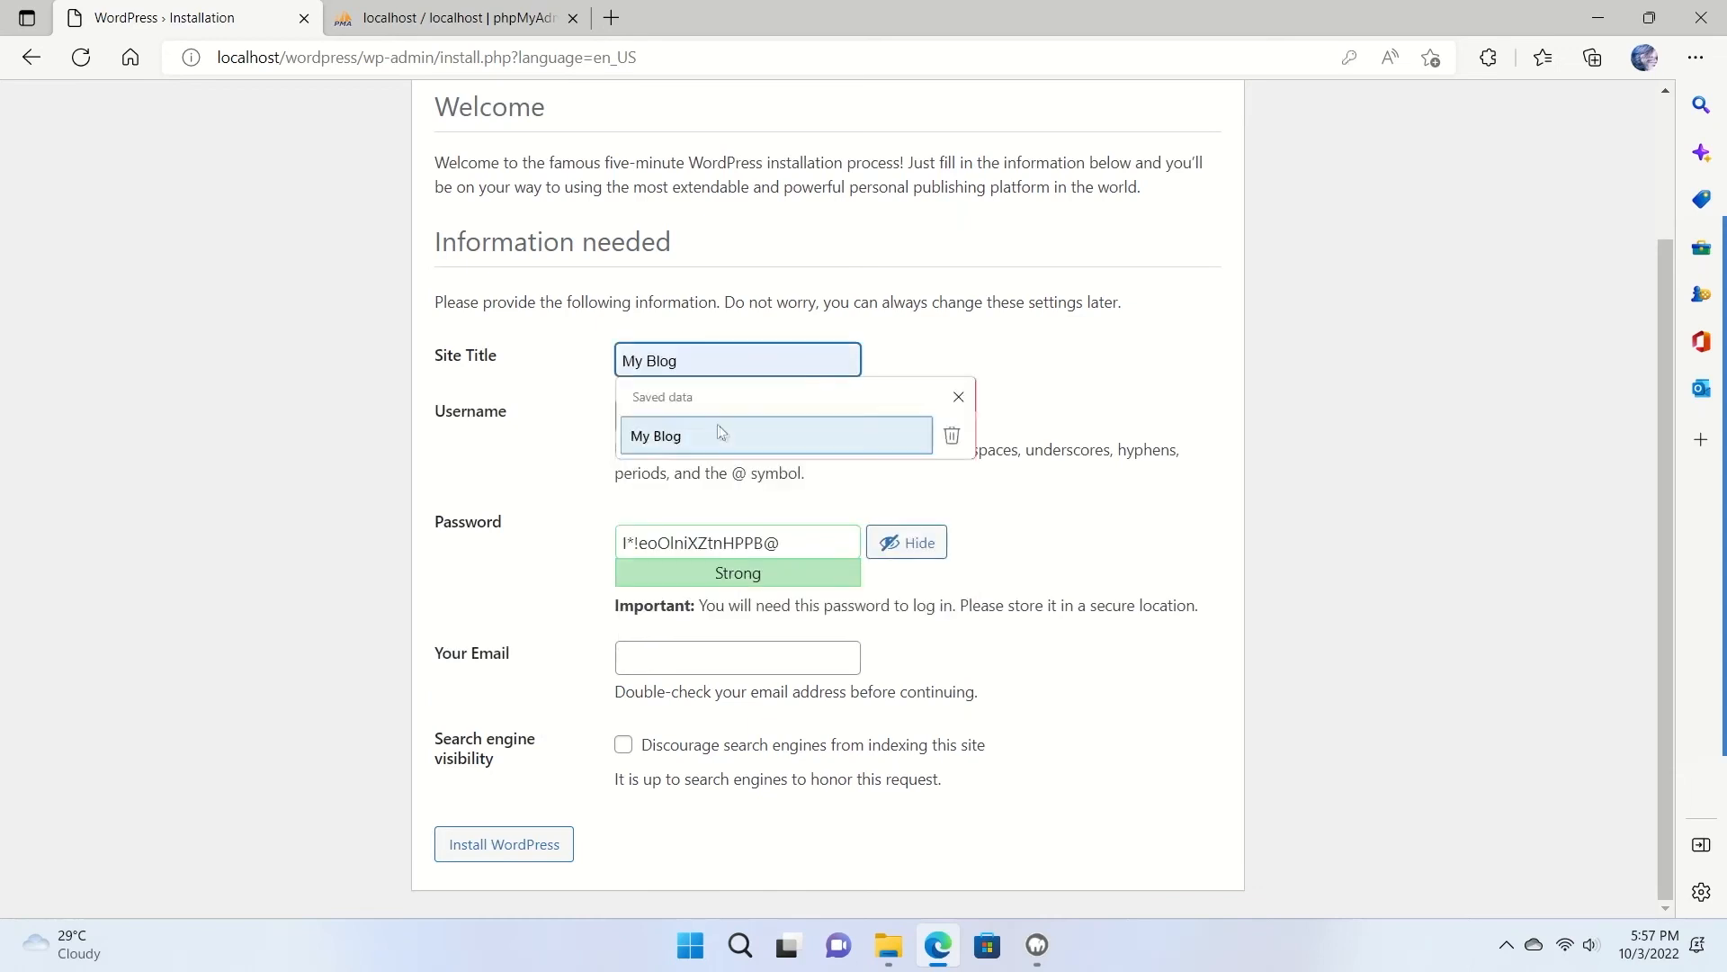
pyautogui.click(721, 434)
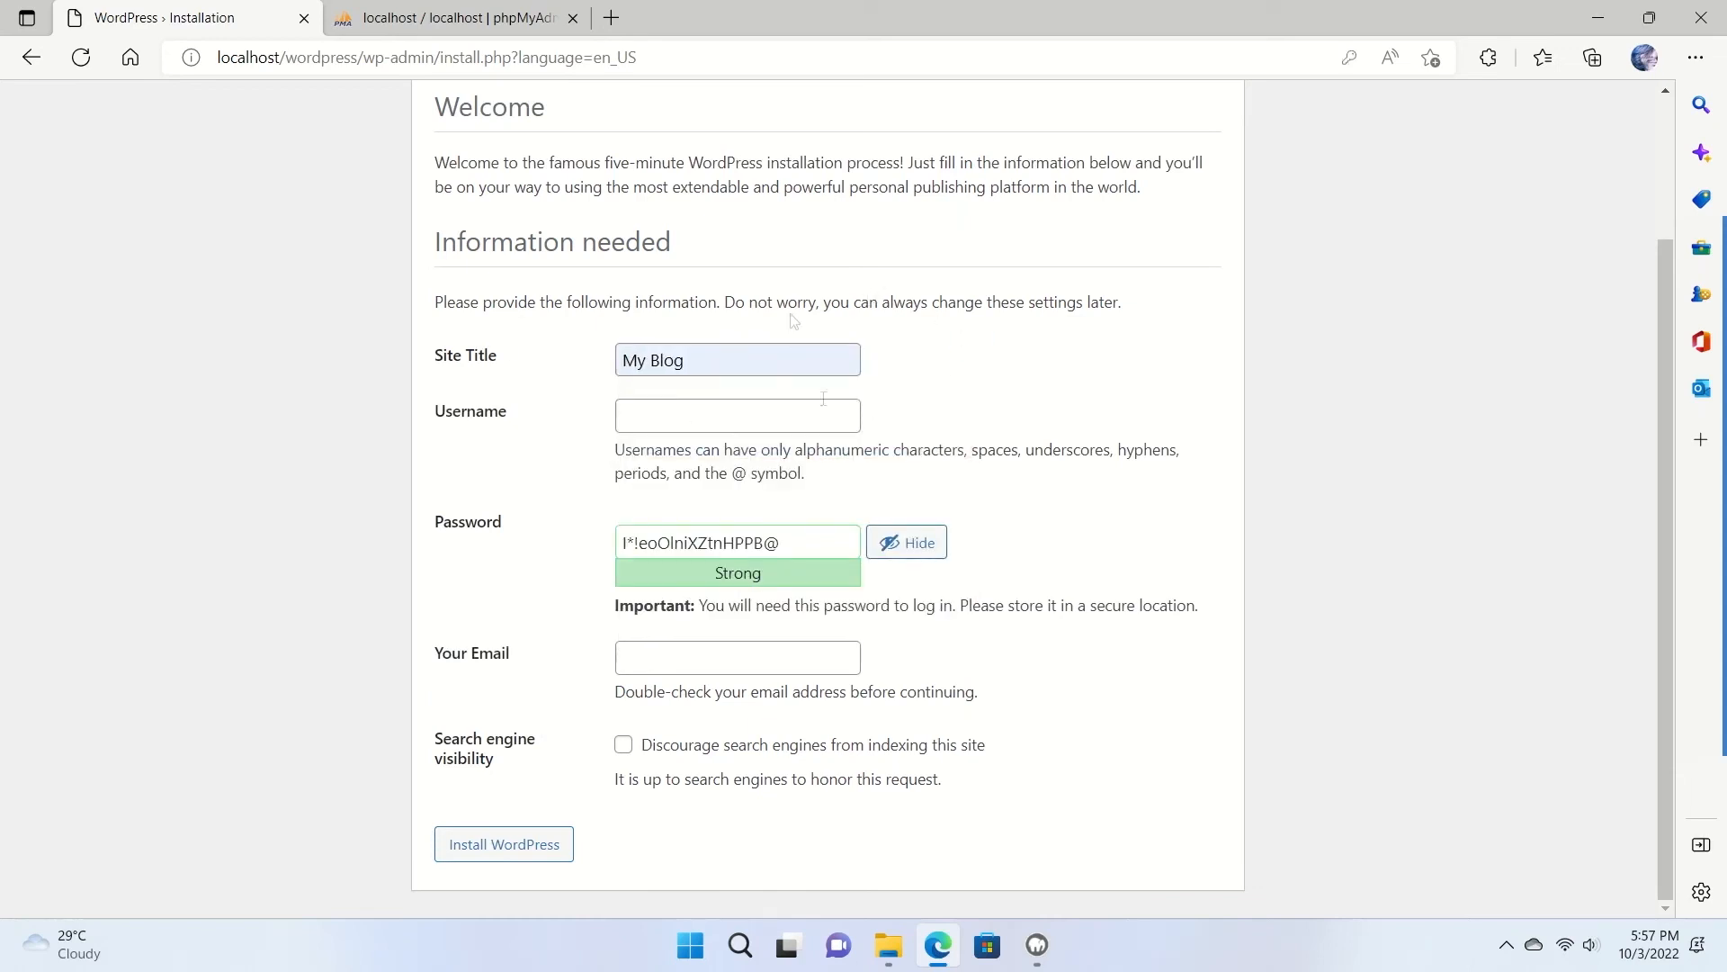
pyautogui.click(689, 420)
pyautogui.write('johndoe')
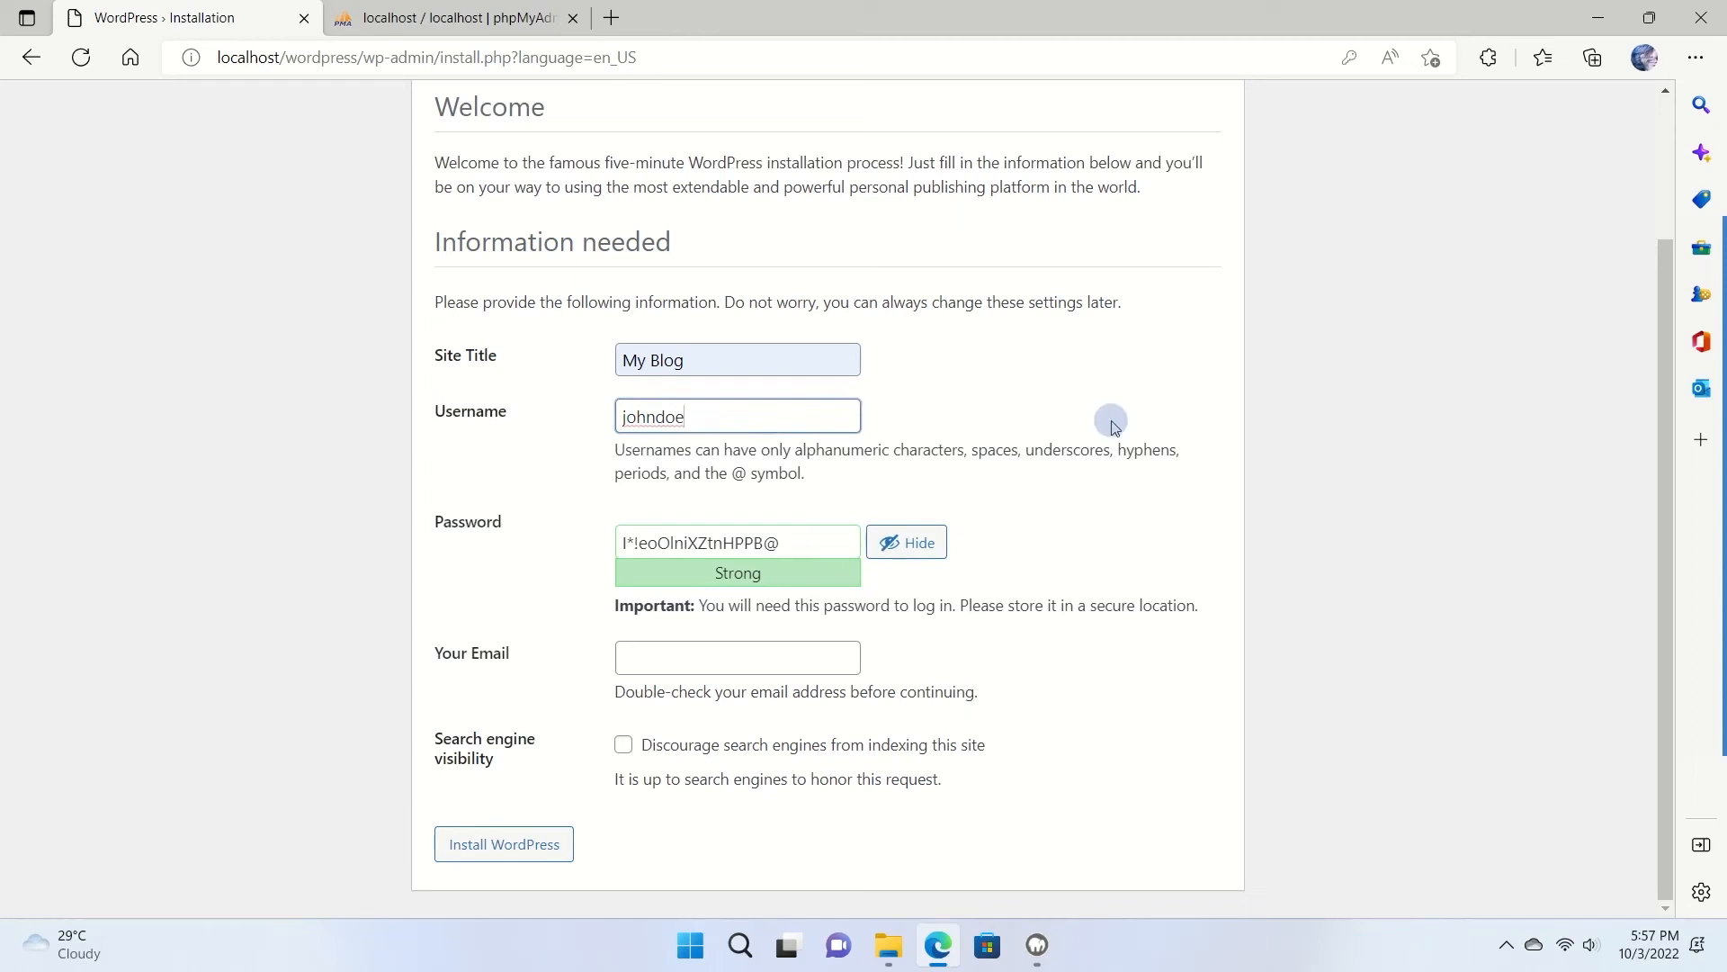
# Hide the generated password and replace it with a short new password.
pyautogui.click(813, 543)
pyautogui.moveTo(813, 543); pyautogui.dragTo(610, 548)
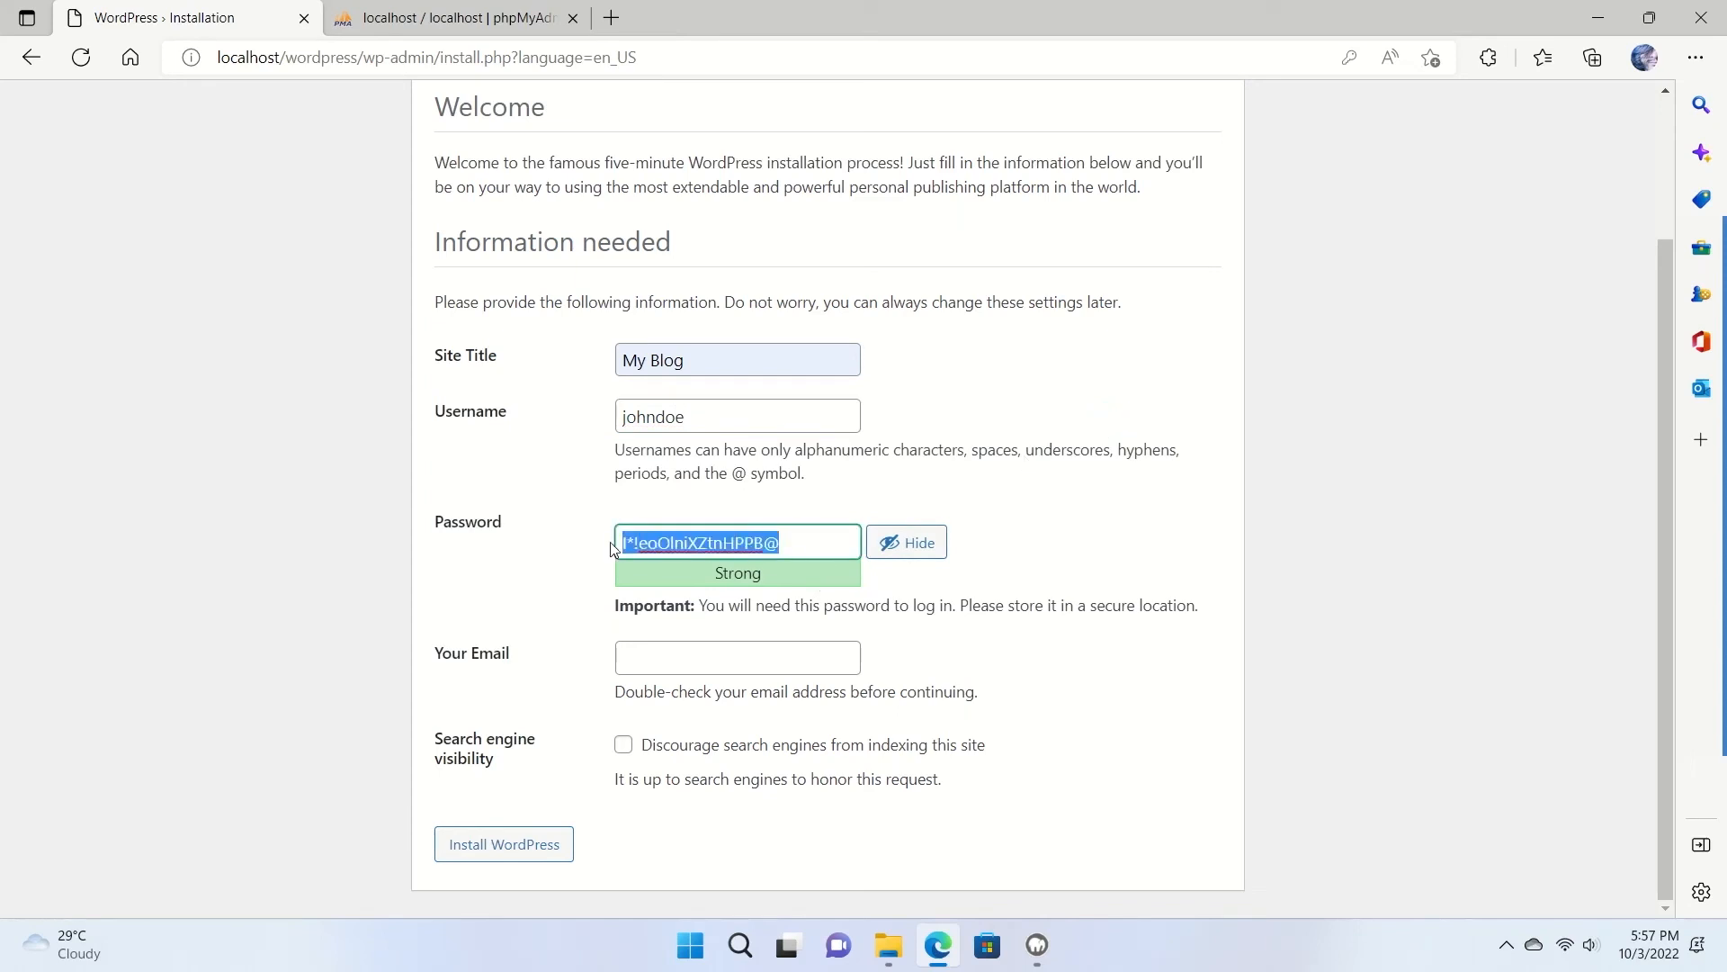
pyautogui.click(908, 542)
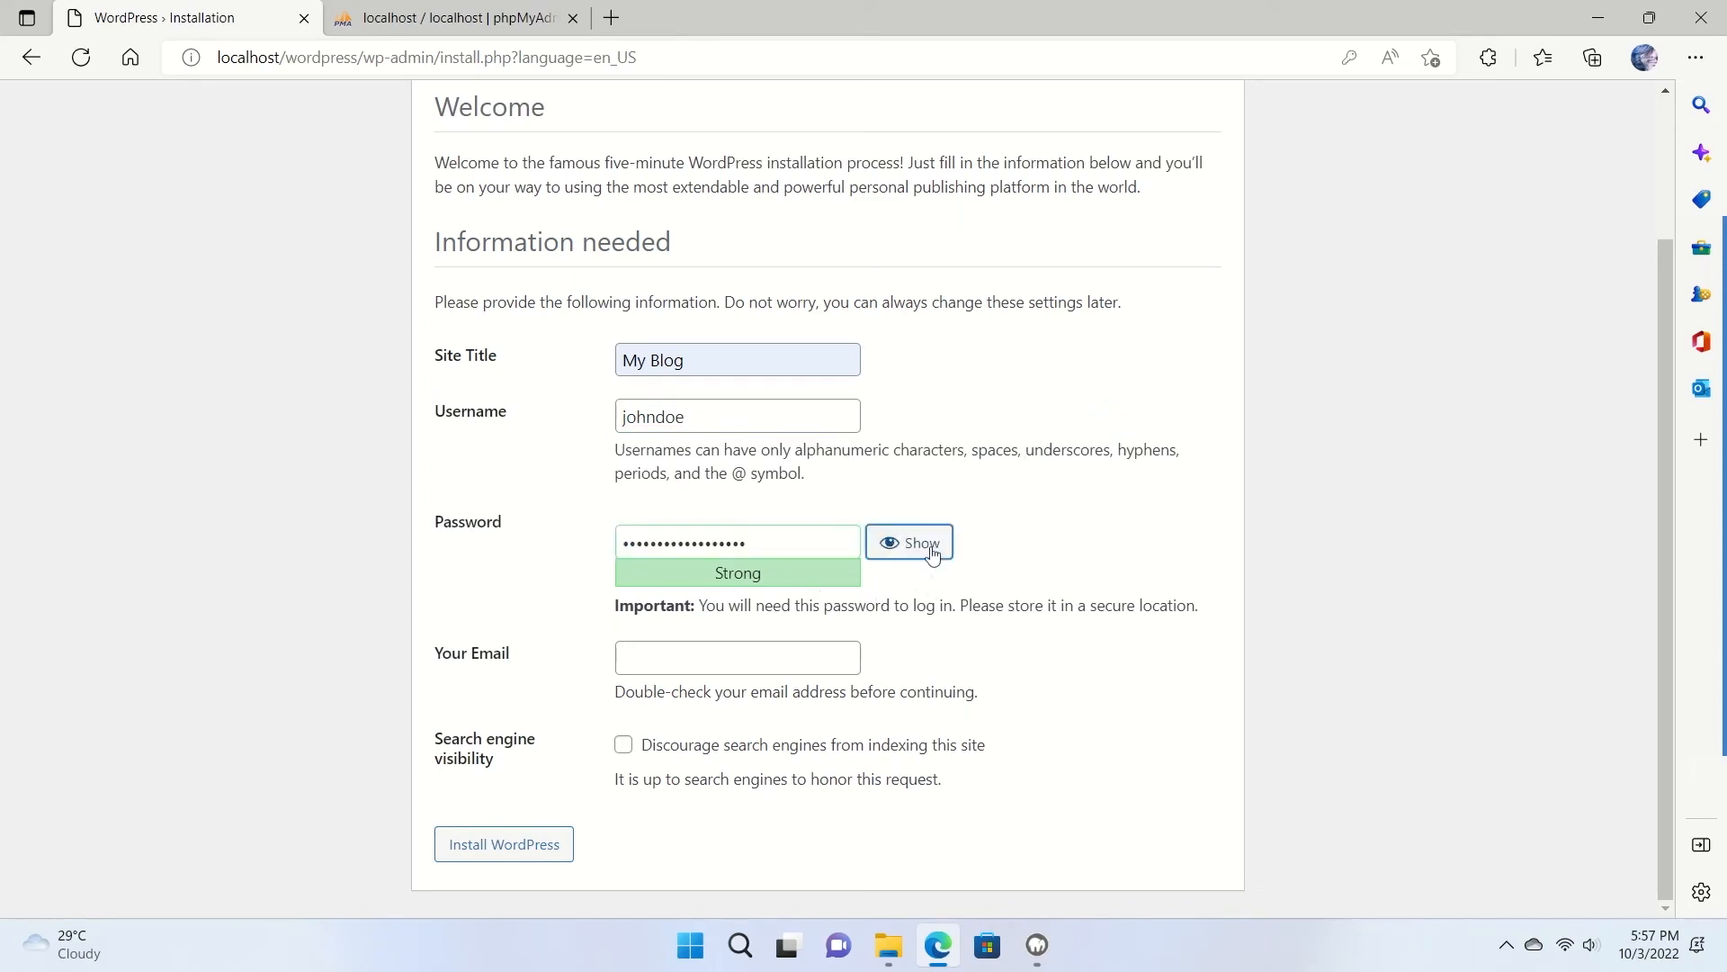
pyautogui.click(787, 550)
pyautogui.moveTo(787, 549); pyautogui.dragTo(563, 546)
pyautogui.write('••••')
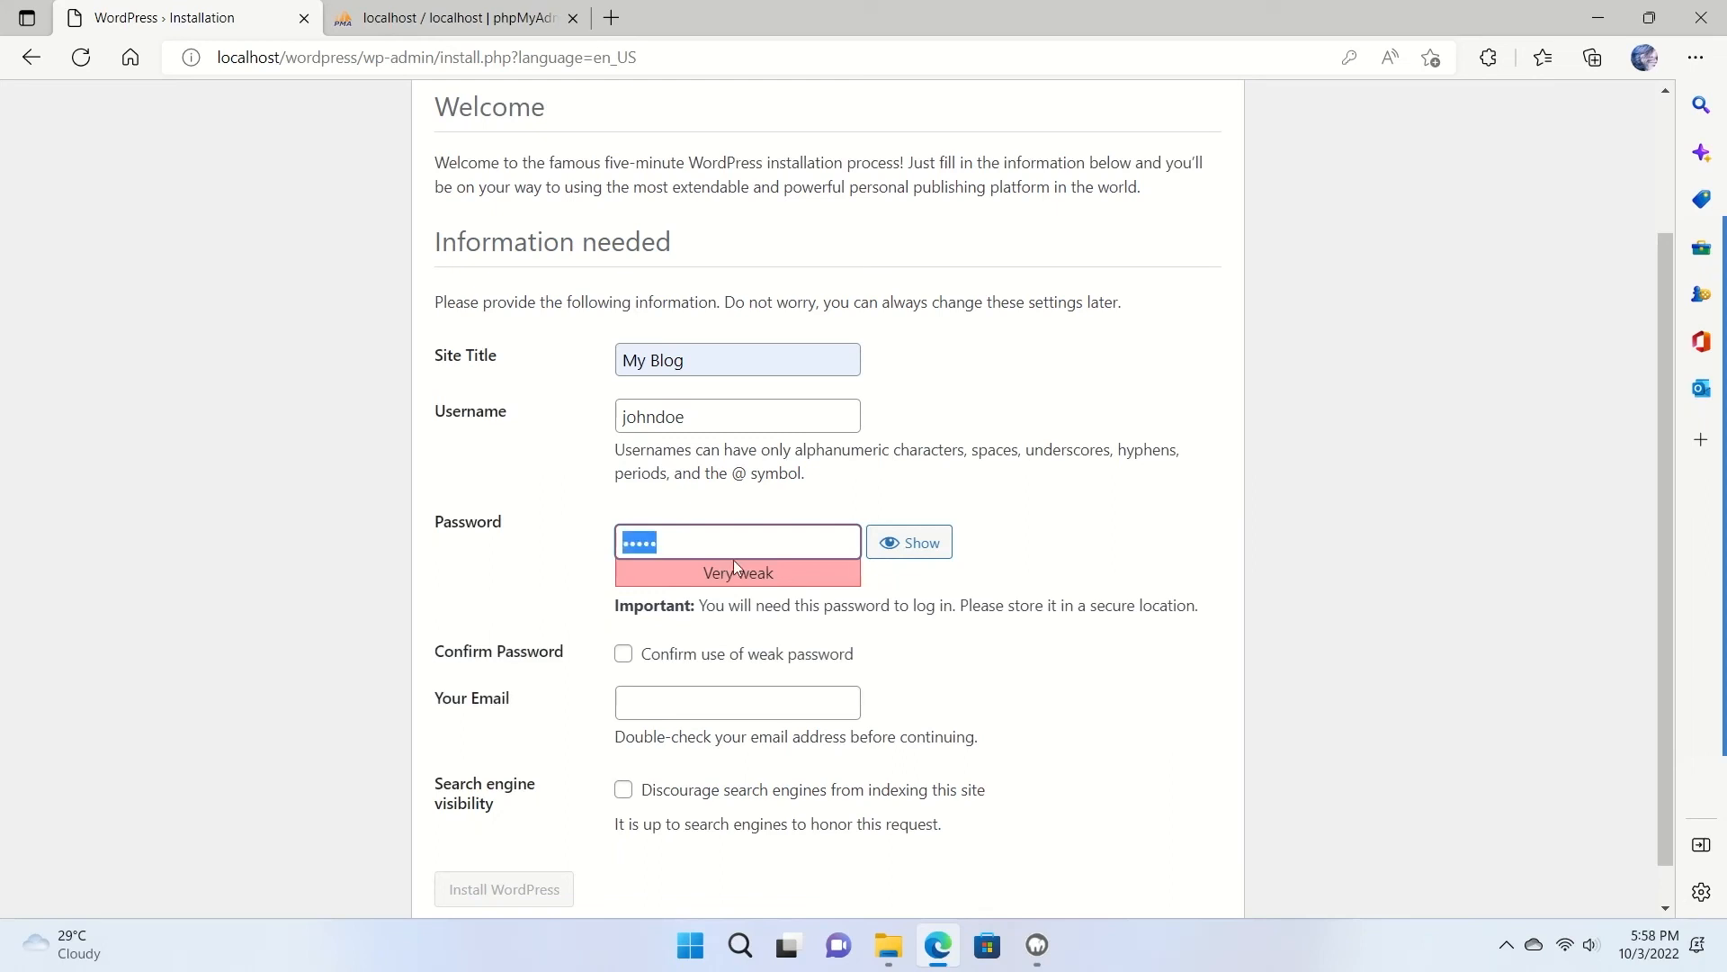
# Tick 'Confirm use of weak password' for the short admin password.
pyautogui.click(529, 537)
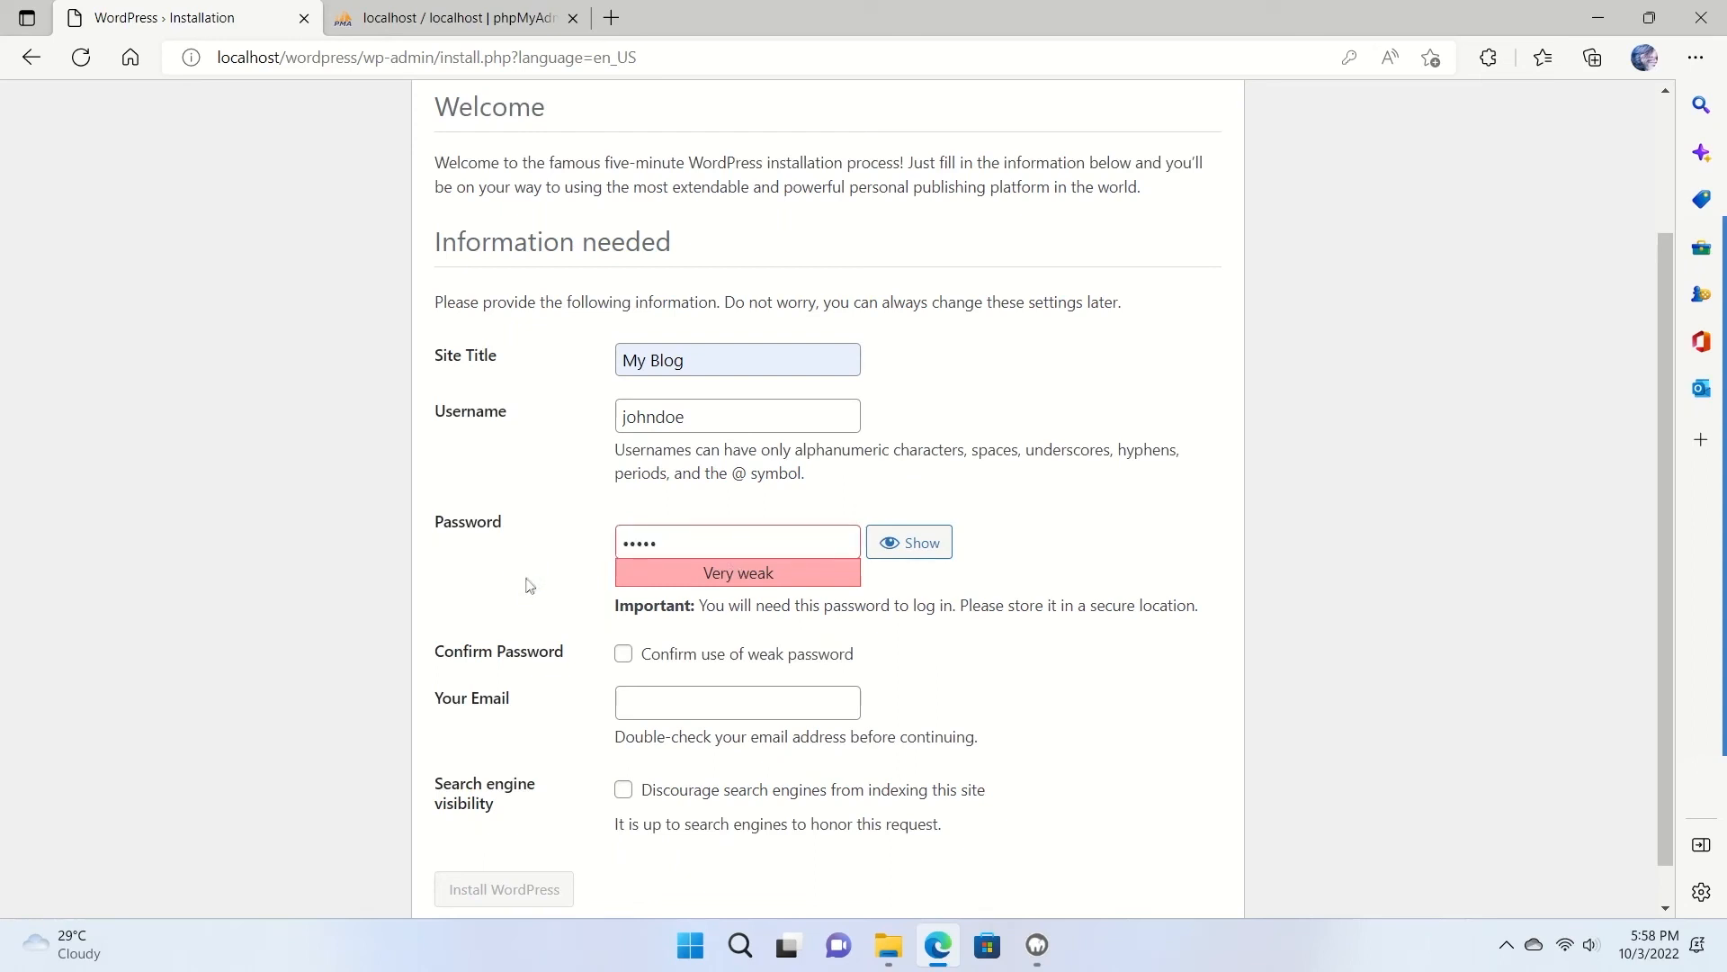
pyautogui.moveTo(621, 538); pyautogui.dragTo(680, 537)
pyautogui.click(567, 561)
pyautogui.scroll(-1, 630, 535)
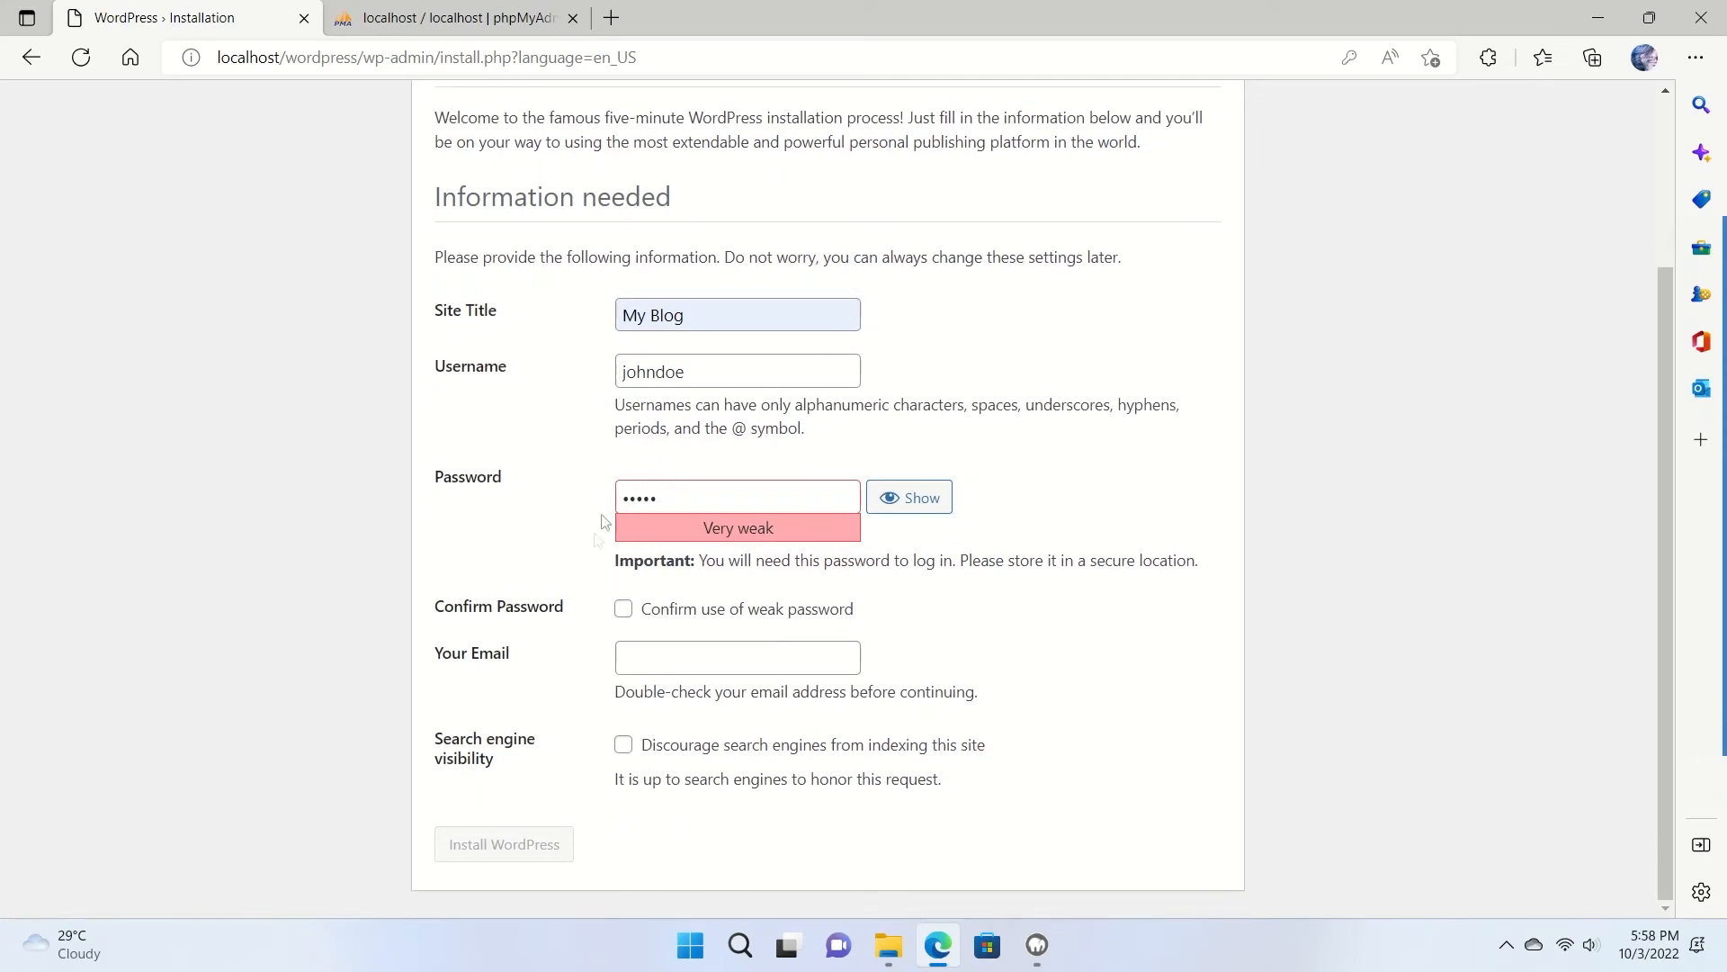
pyautogui.click(624, 610)
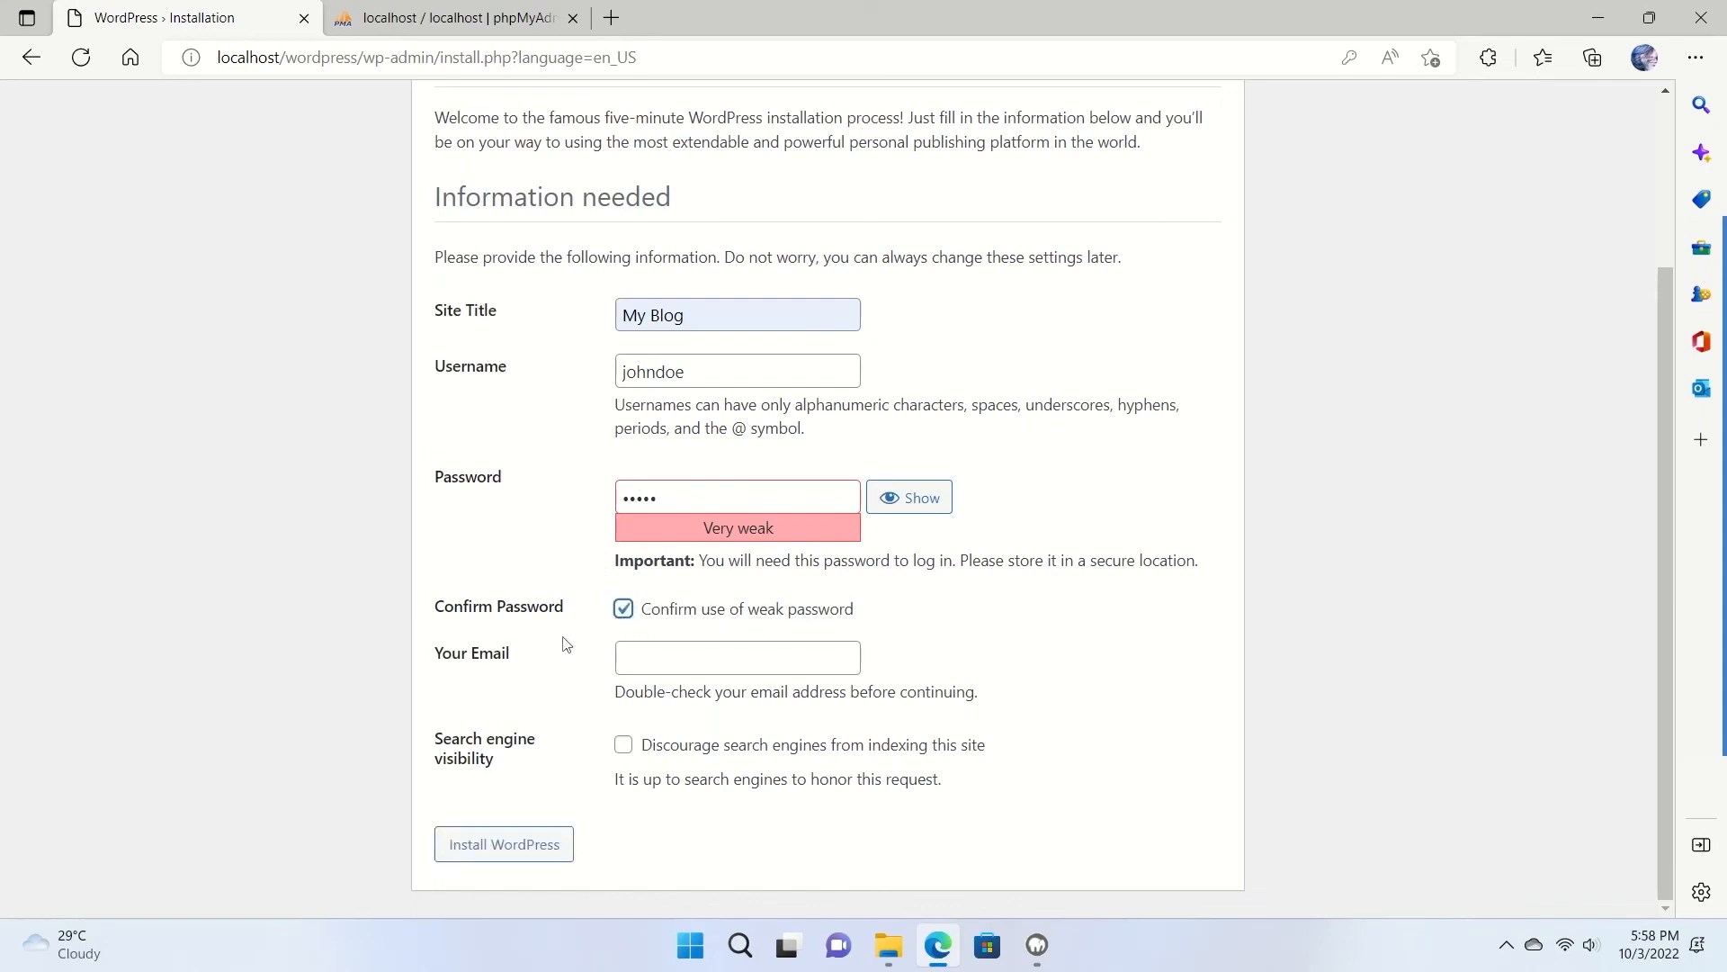
# Fill in the admin e-mail from a saved suggestion and install WordPress.
pyautogui.click(664, 658)
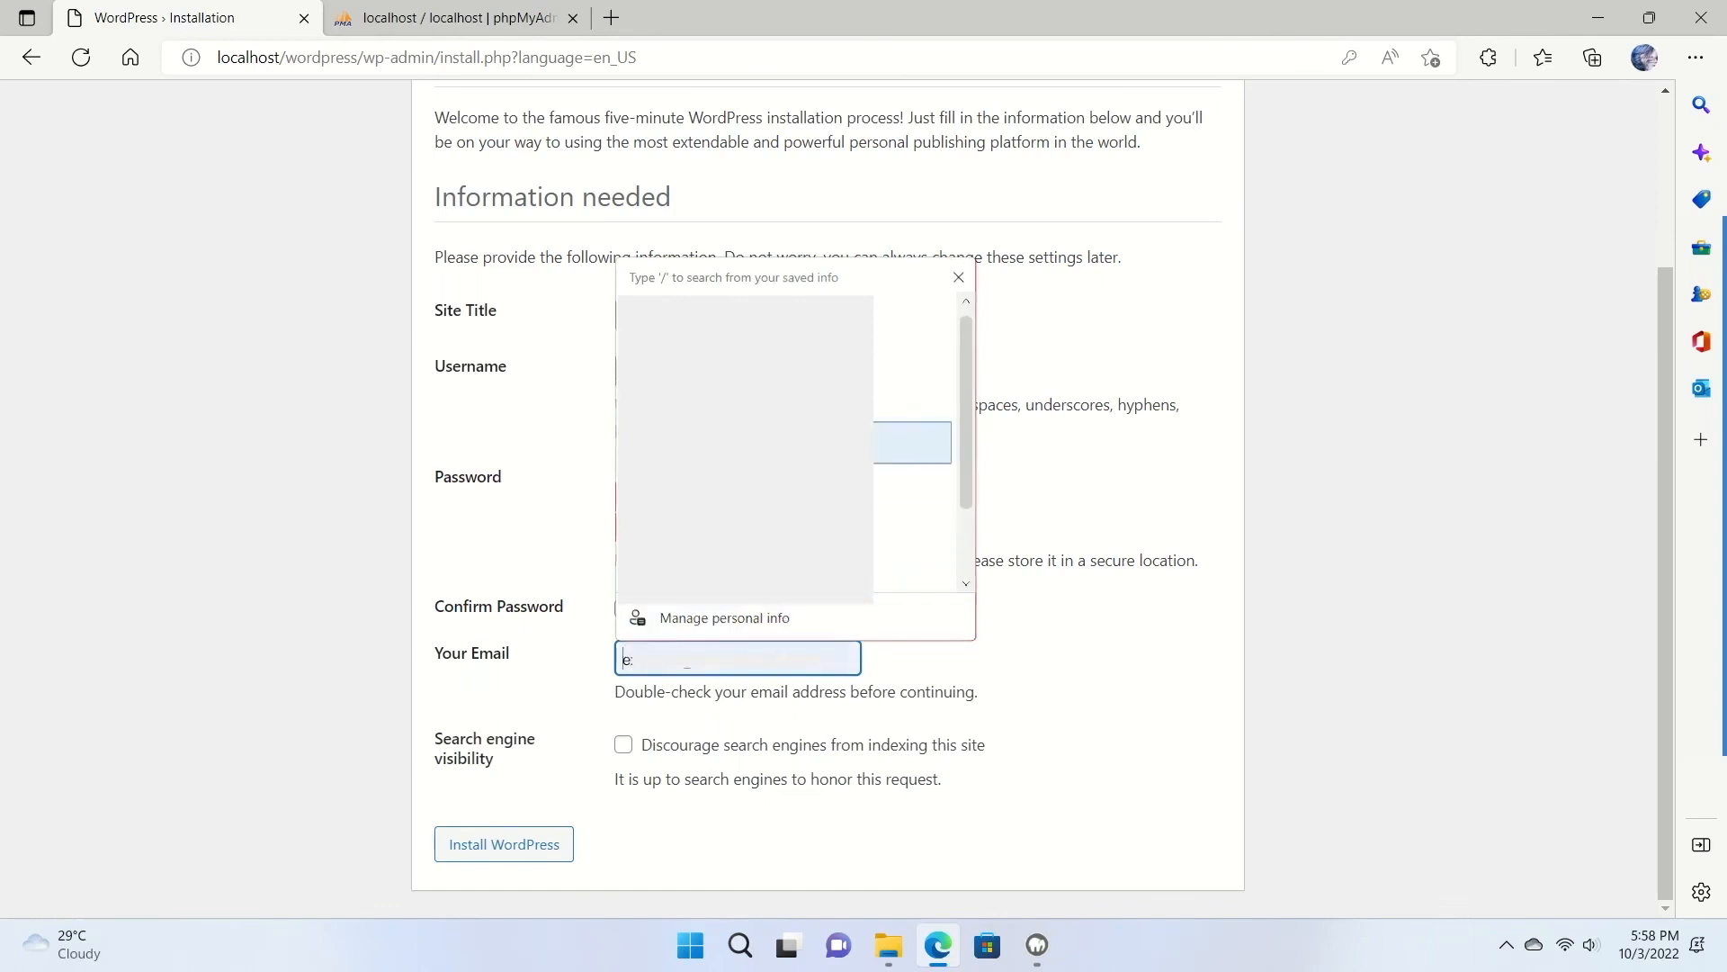
pyautogui.click(670, 444)
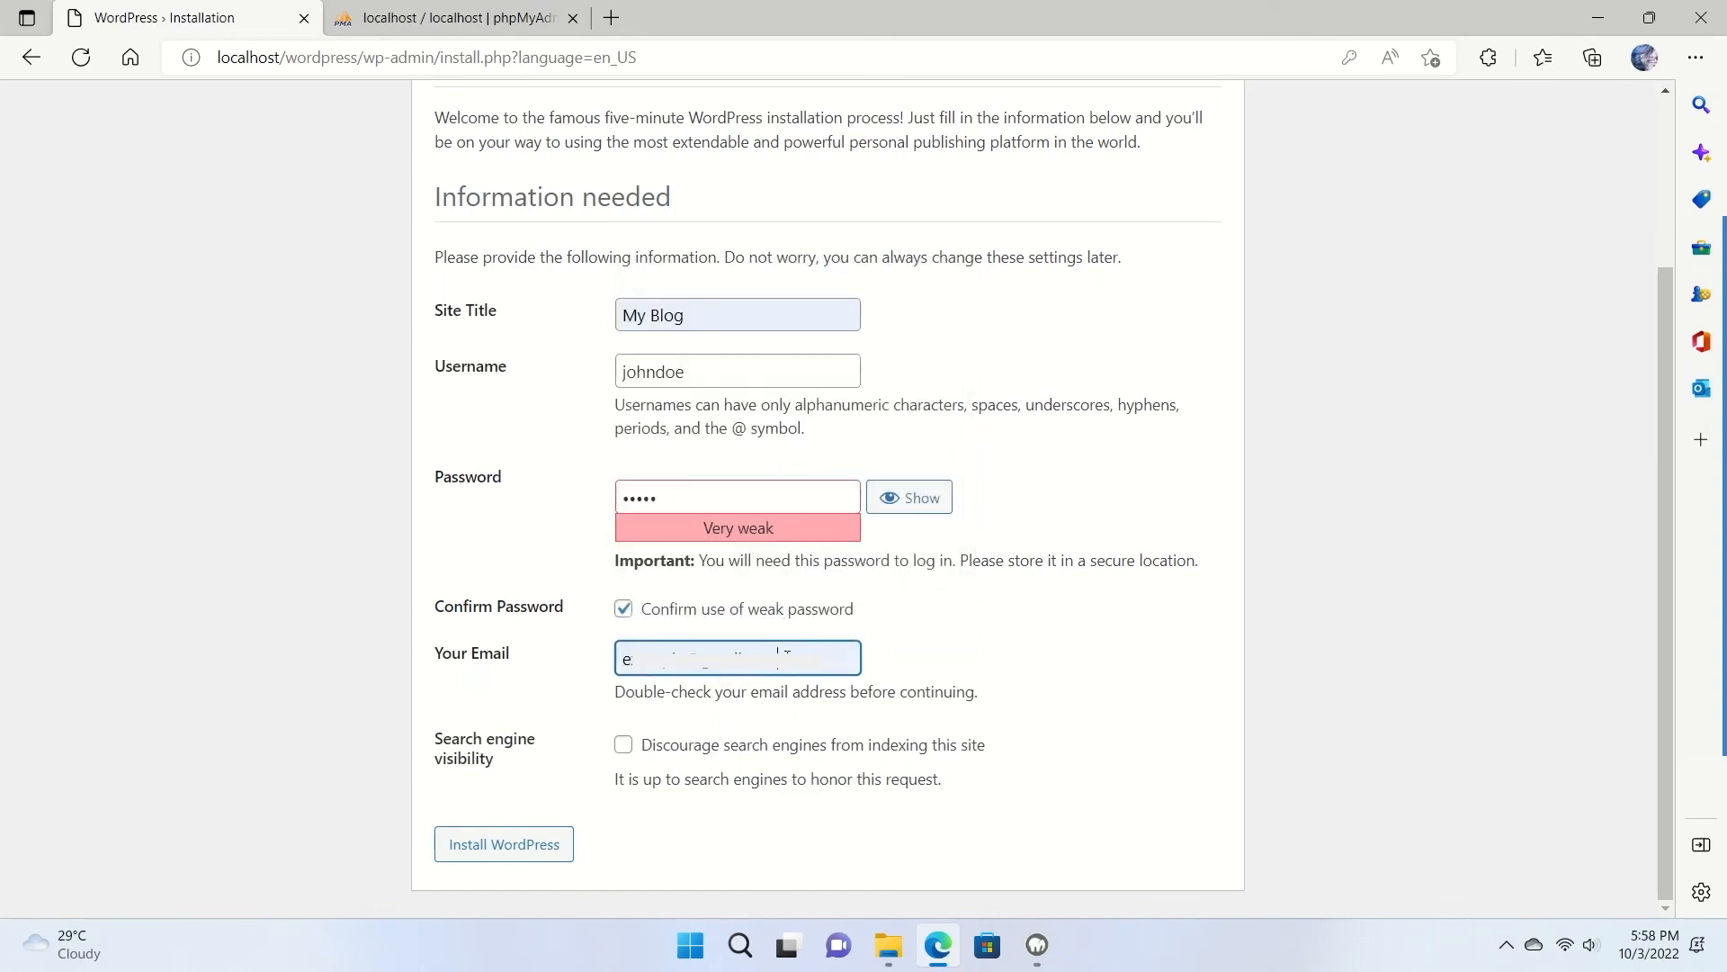
pyautogui.moveTo(792, 658); pyautogui.dragTo(571, 659)
pyautogui.click(561, 660)
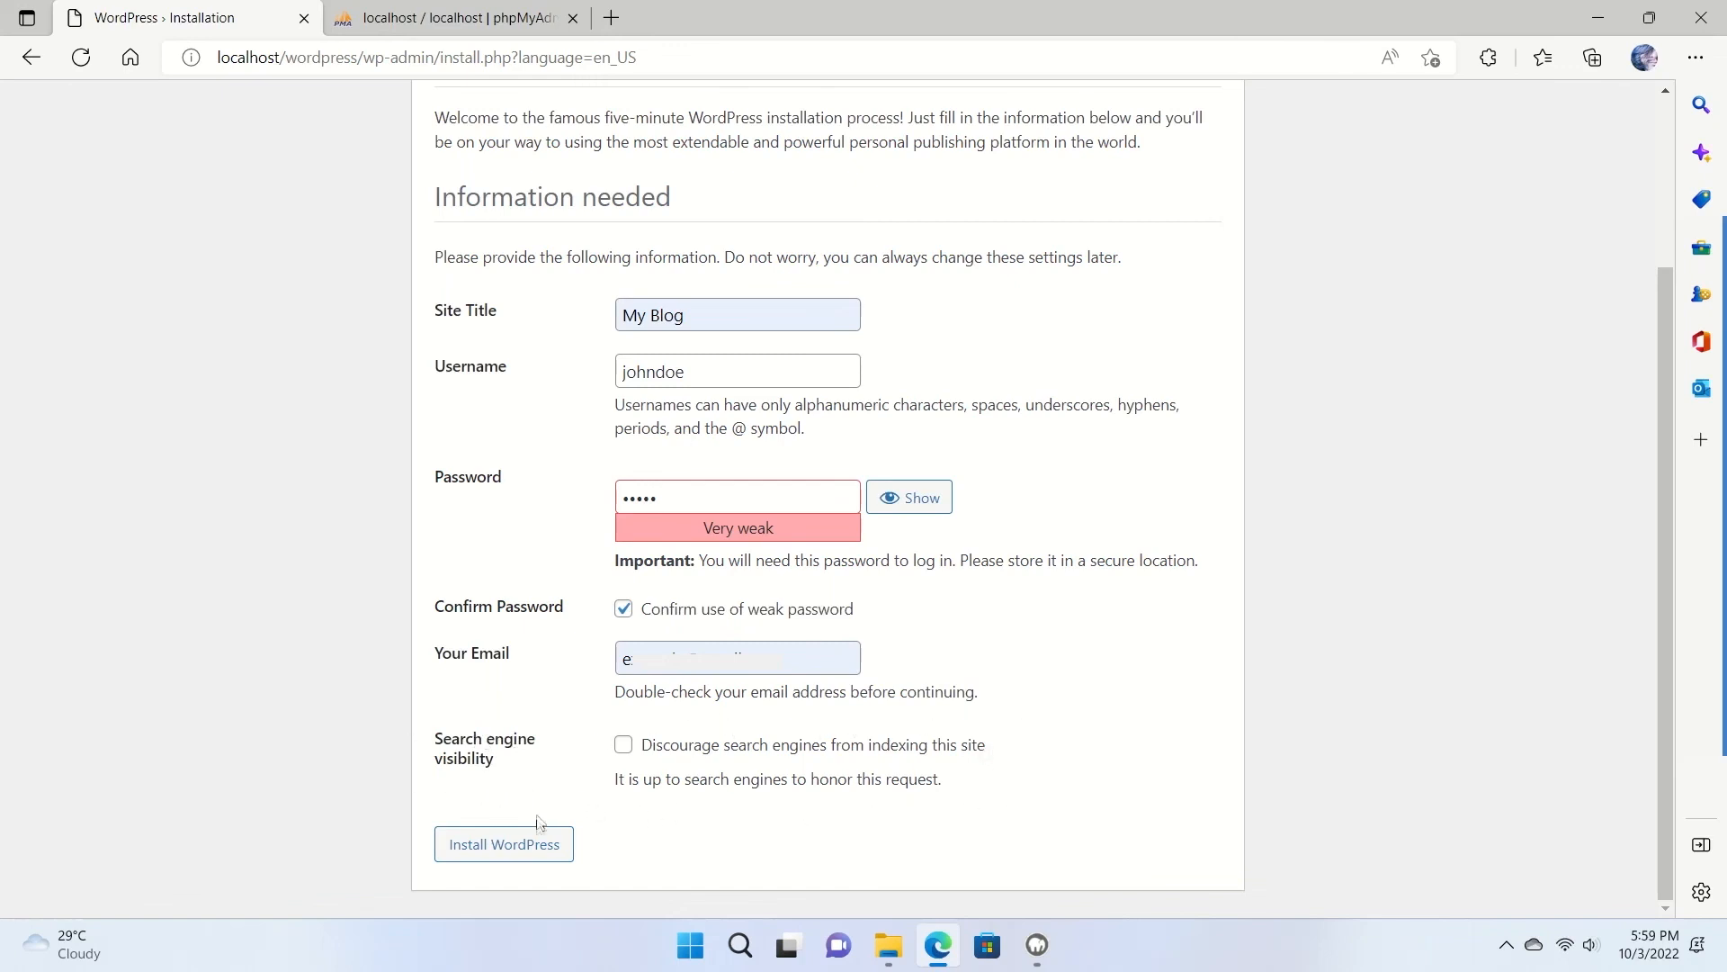
pyautogui.click(488, 858)
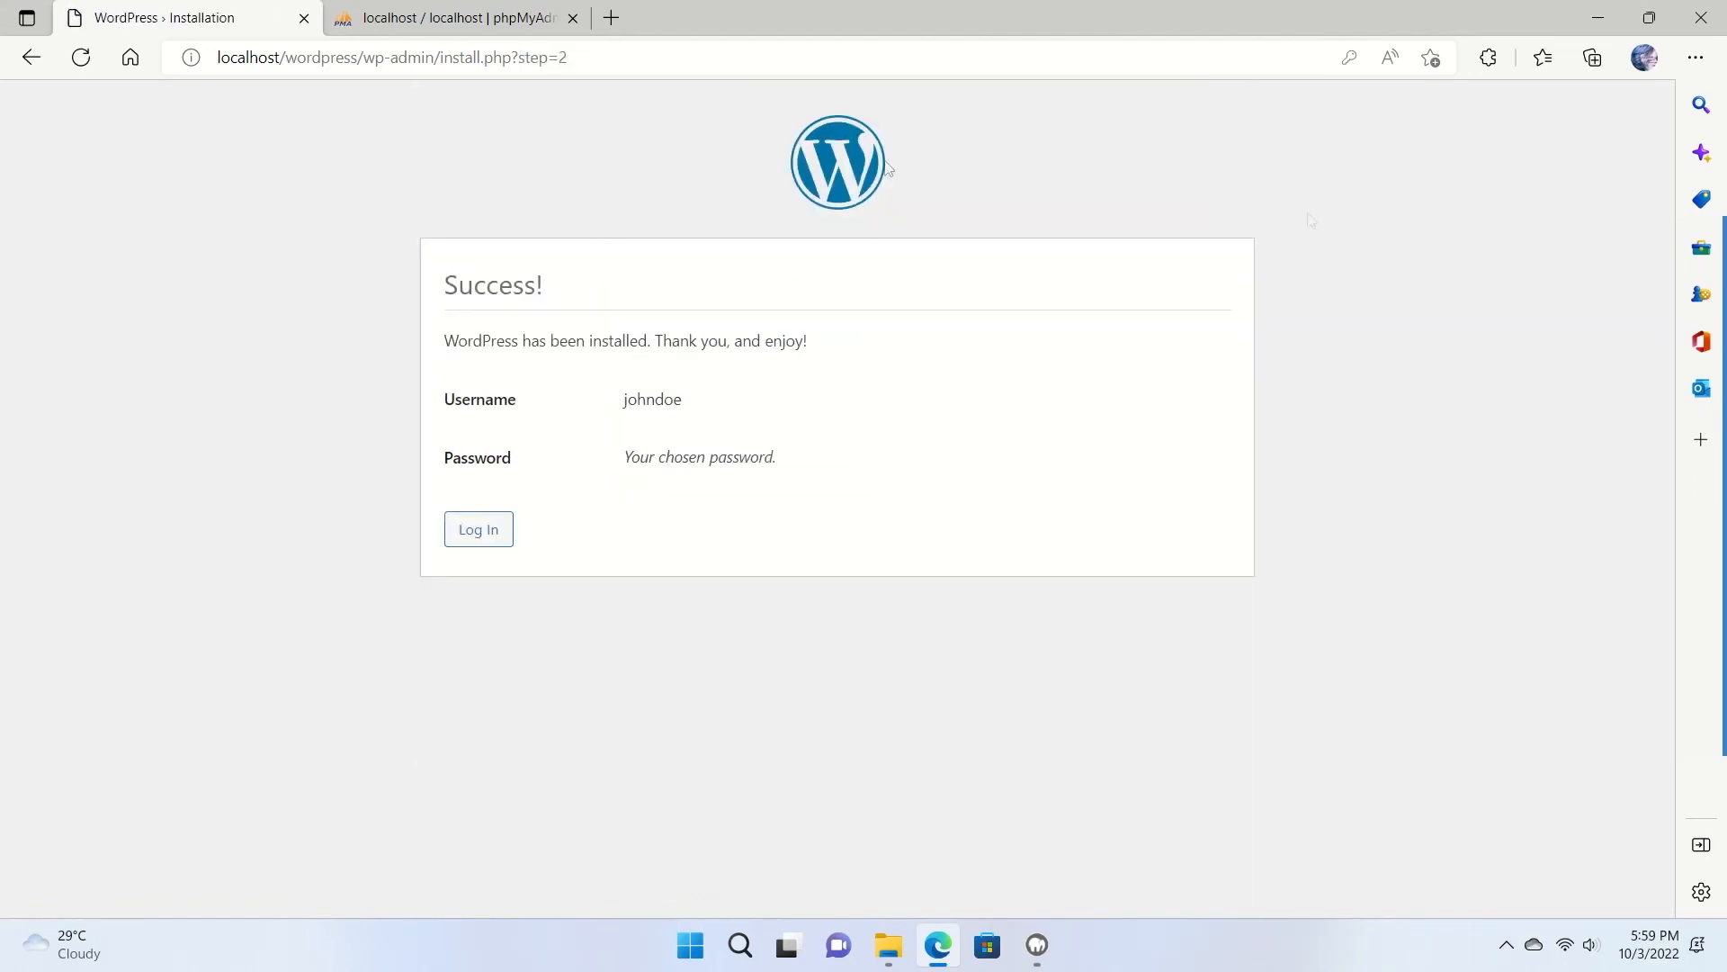
# Go to the login page and sign in with the new admin username and password.
pyautogui.moveTo(446, 281); pyautogui.dragTo(560, 297)
pyautogui.click(644, 563)
pyautogui.click(489, 536)
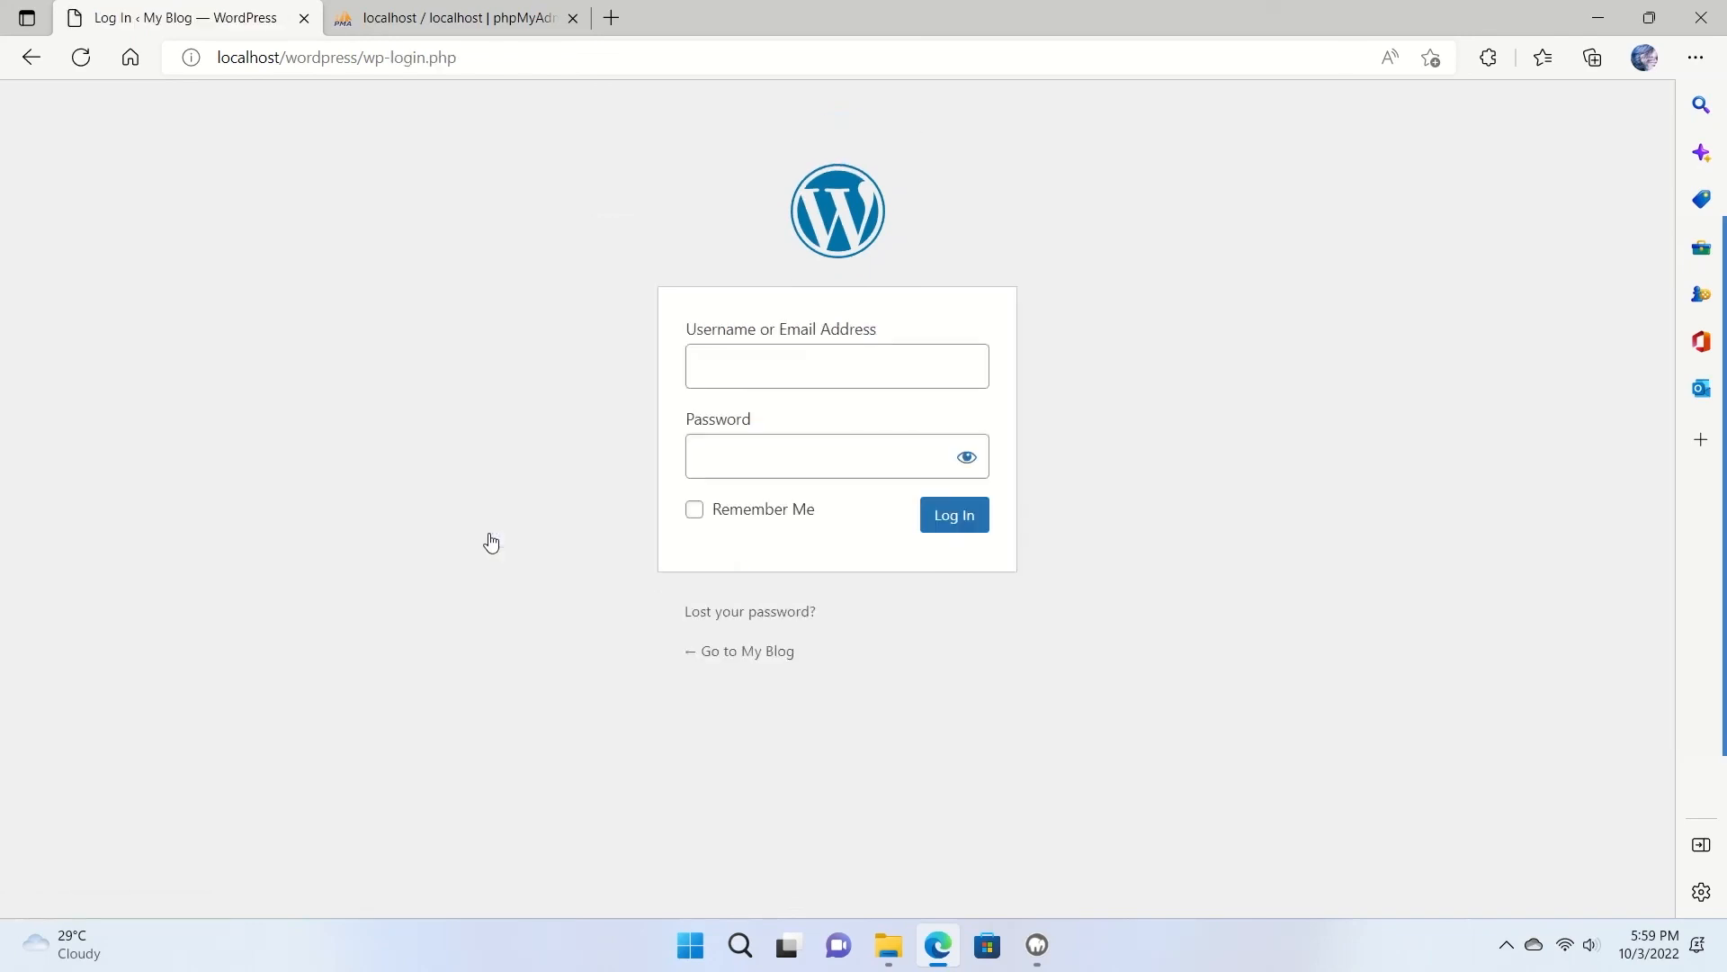
pyautogui.click(790, 366)
pyautogui.write('joh')
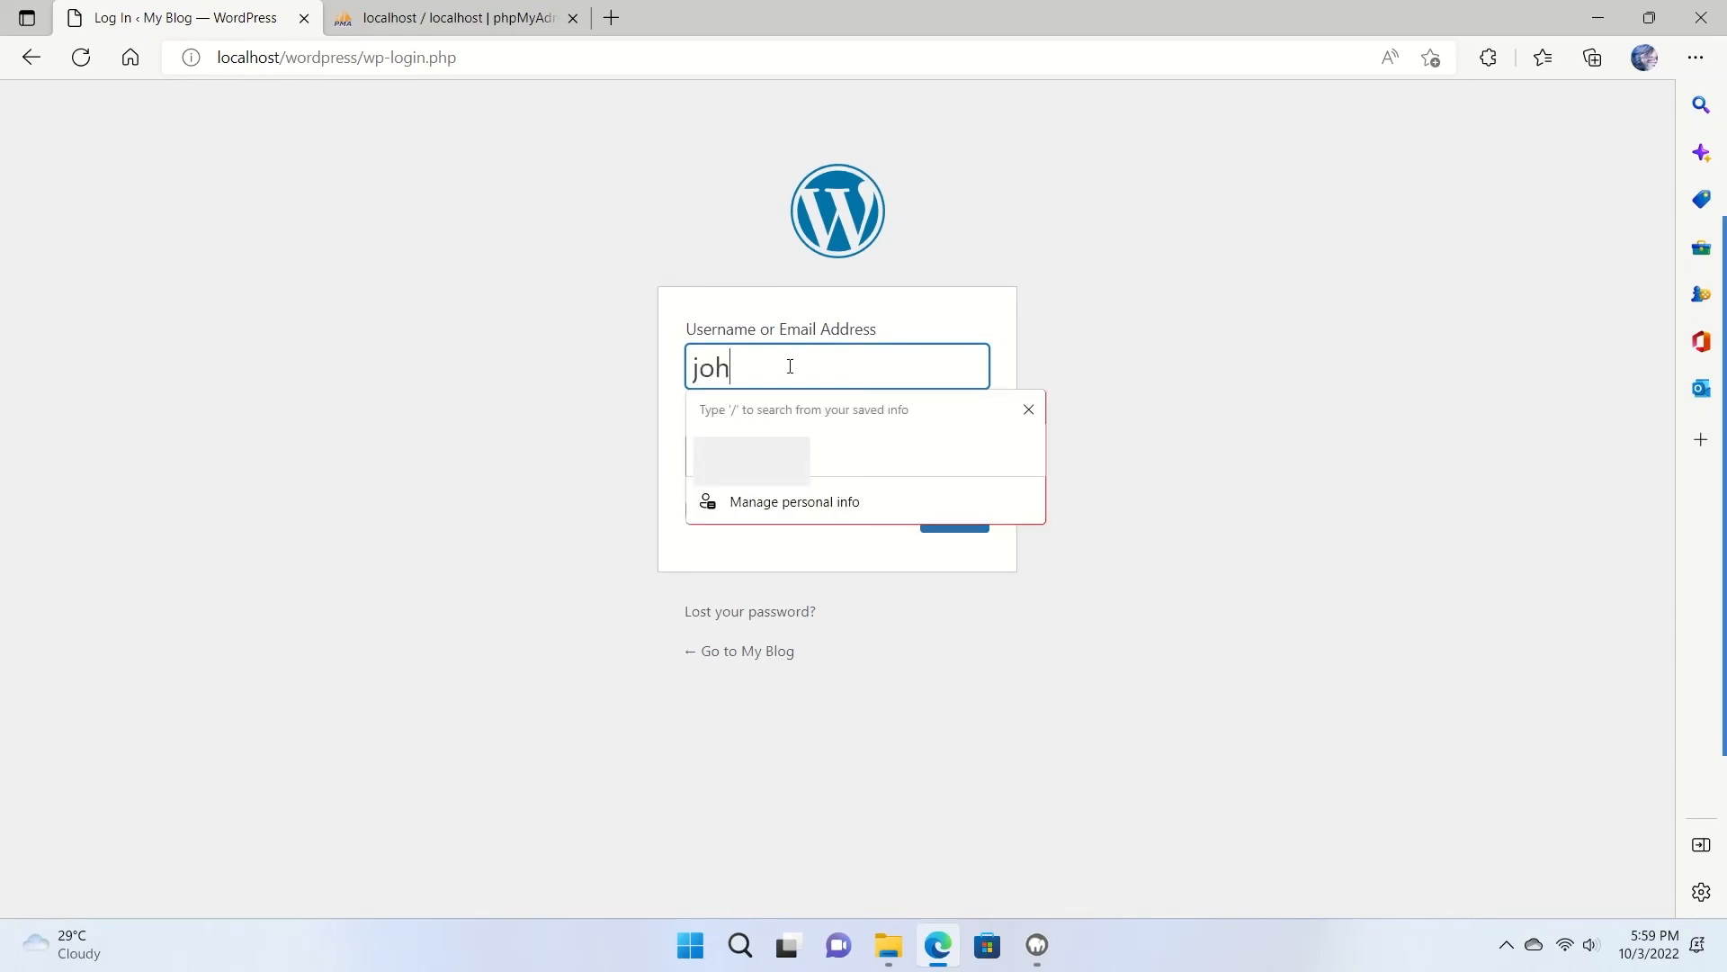
pyautogui.write('ndoe')
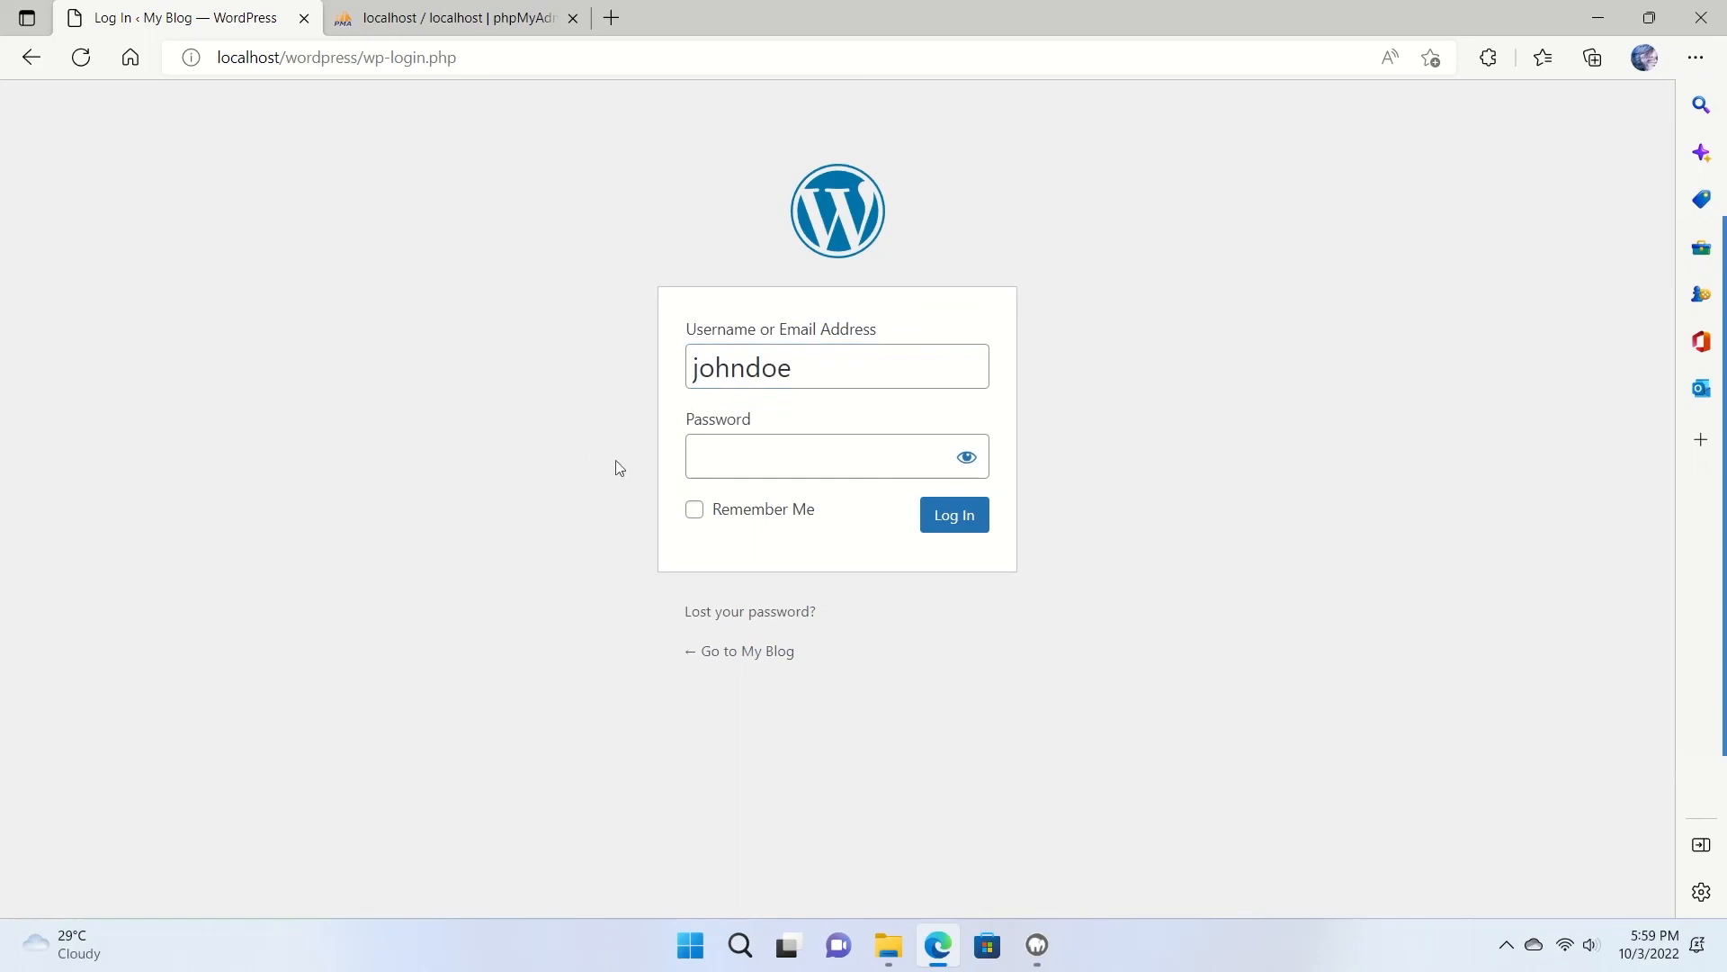
pyautogui.click(806, 454)
pyautogui.write('•••••')
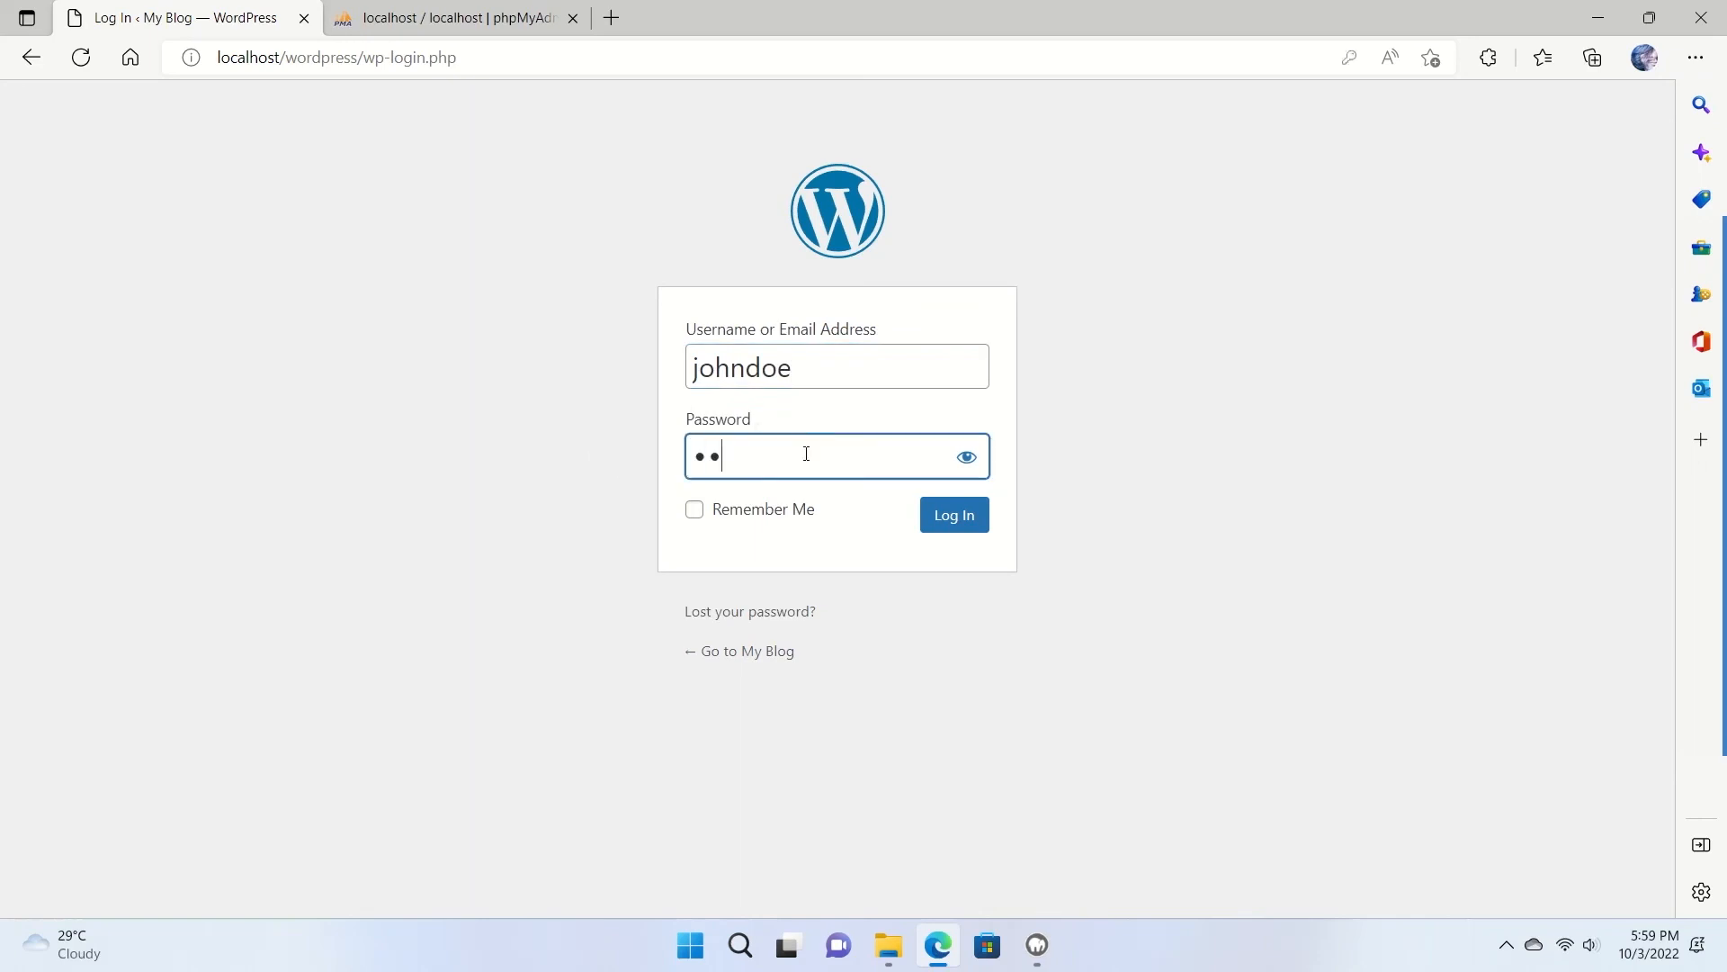
pyautogui.click(987, 521)
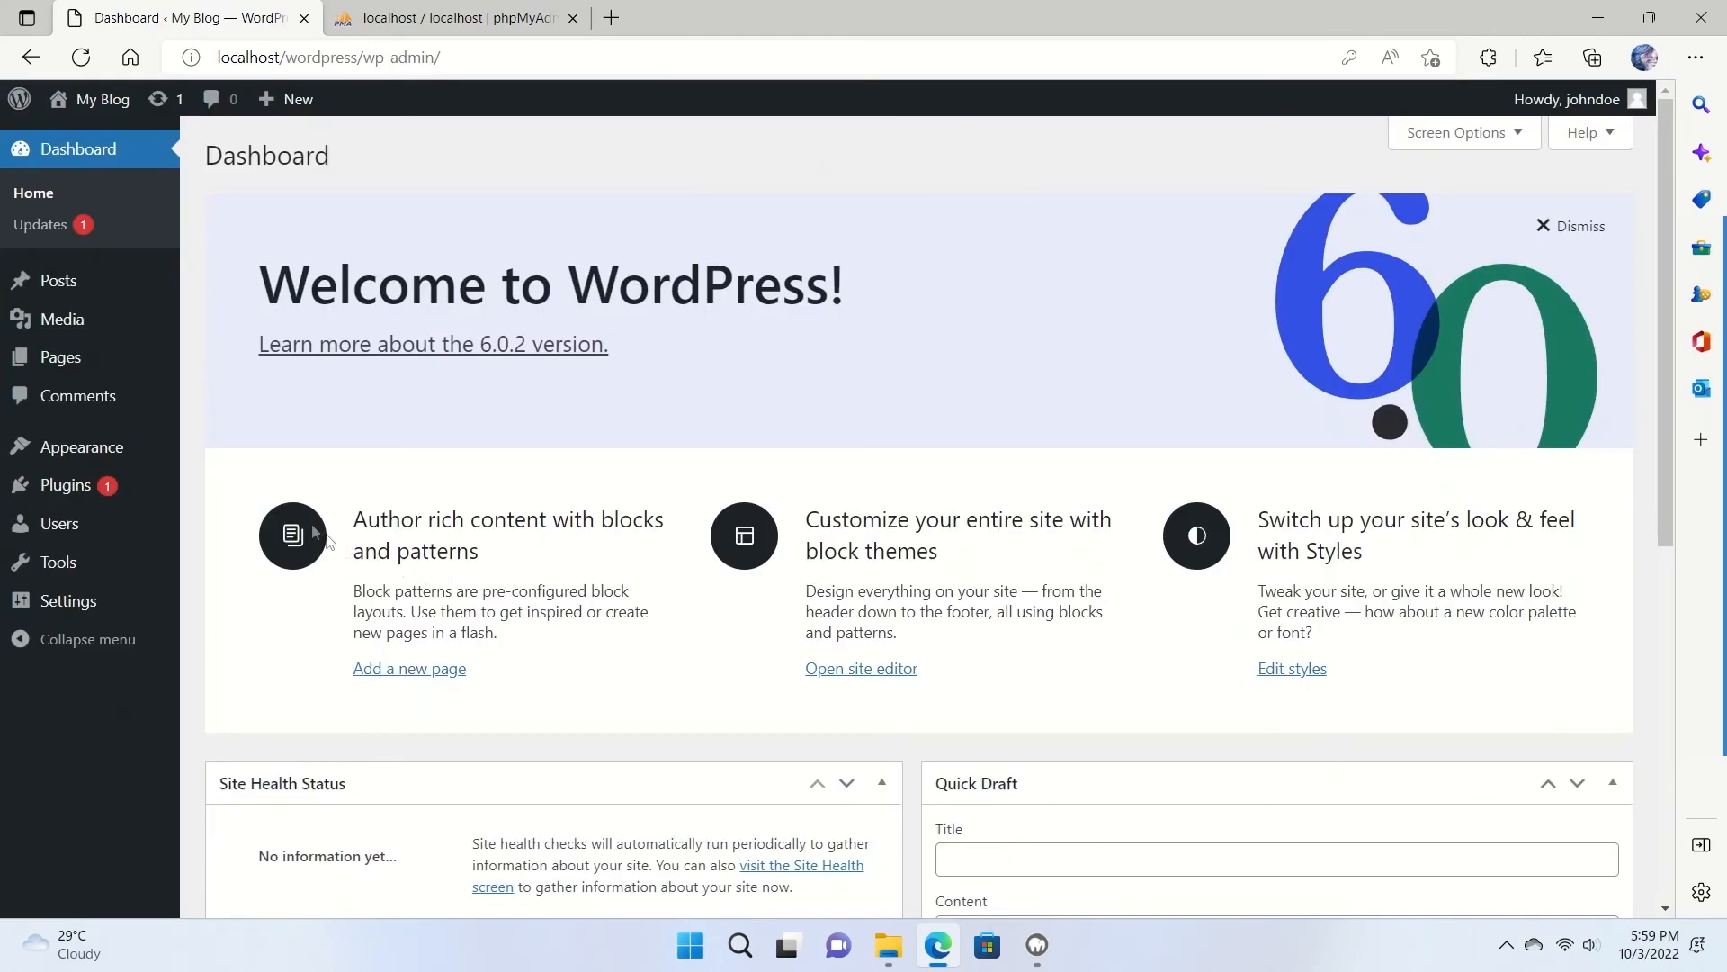
# Scroll the My Blog dashboard down to Site Health and Quick Draft, then back up.
pyautogui.scroll(-7, 1170, 411)
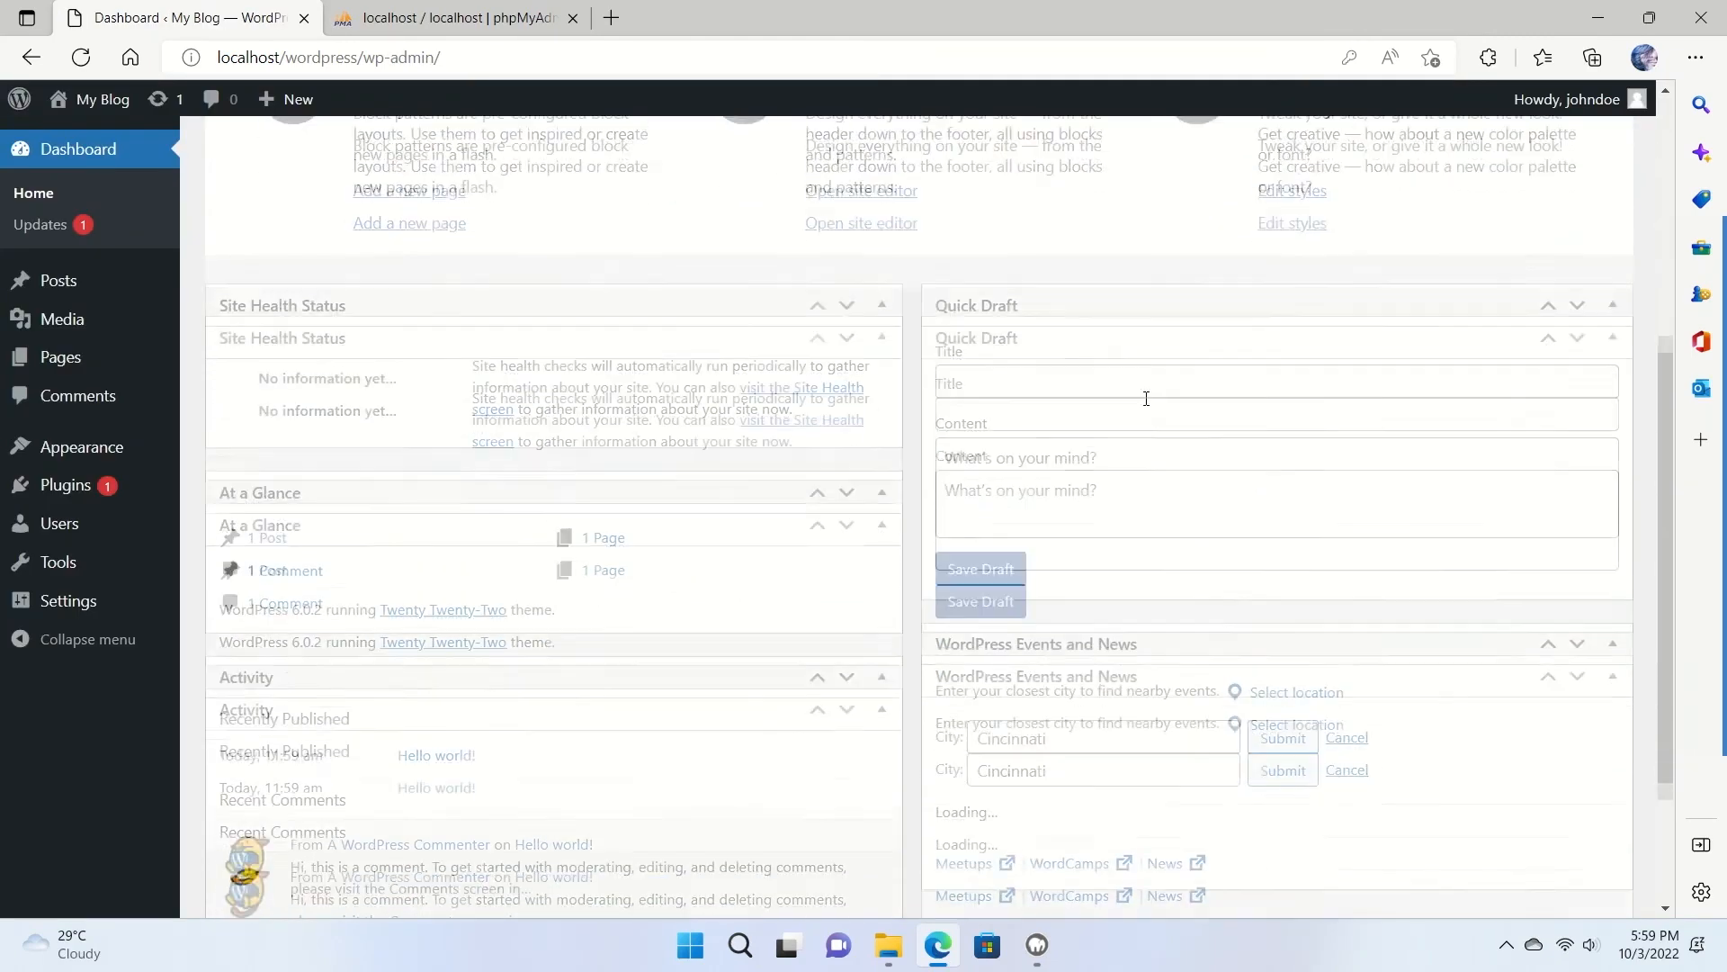
pyautogui.scroll(6, 1144, 408)
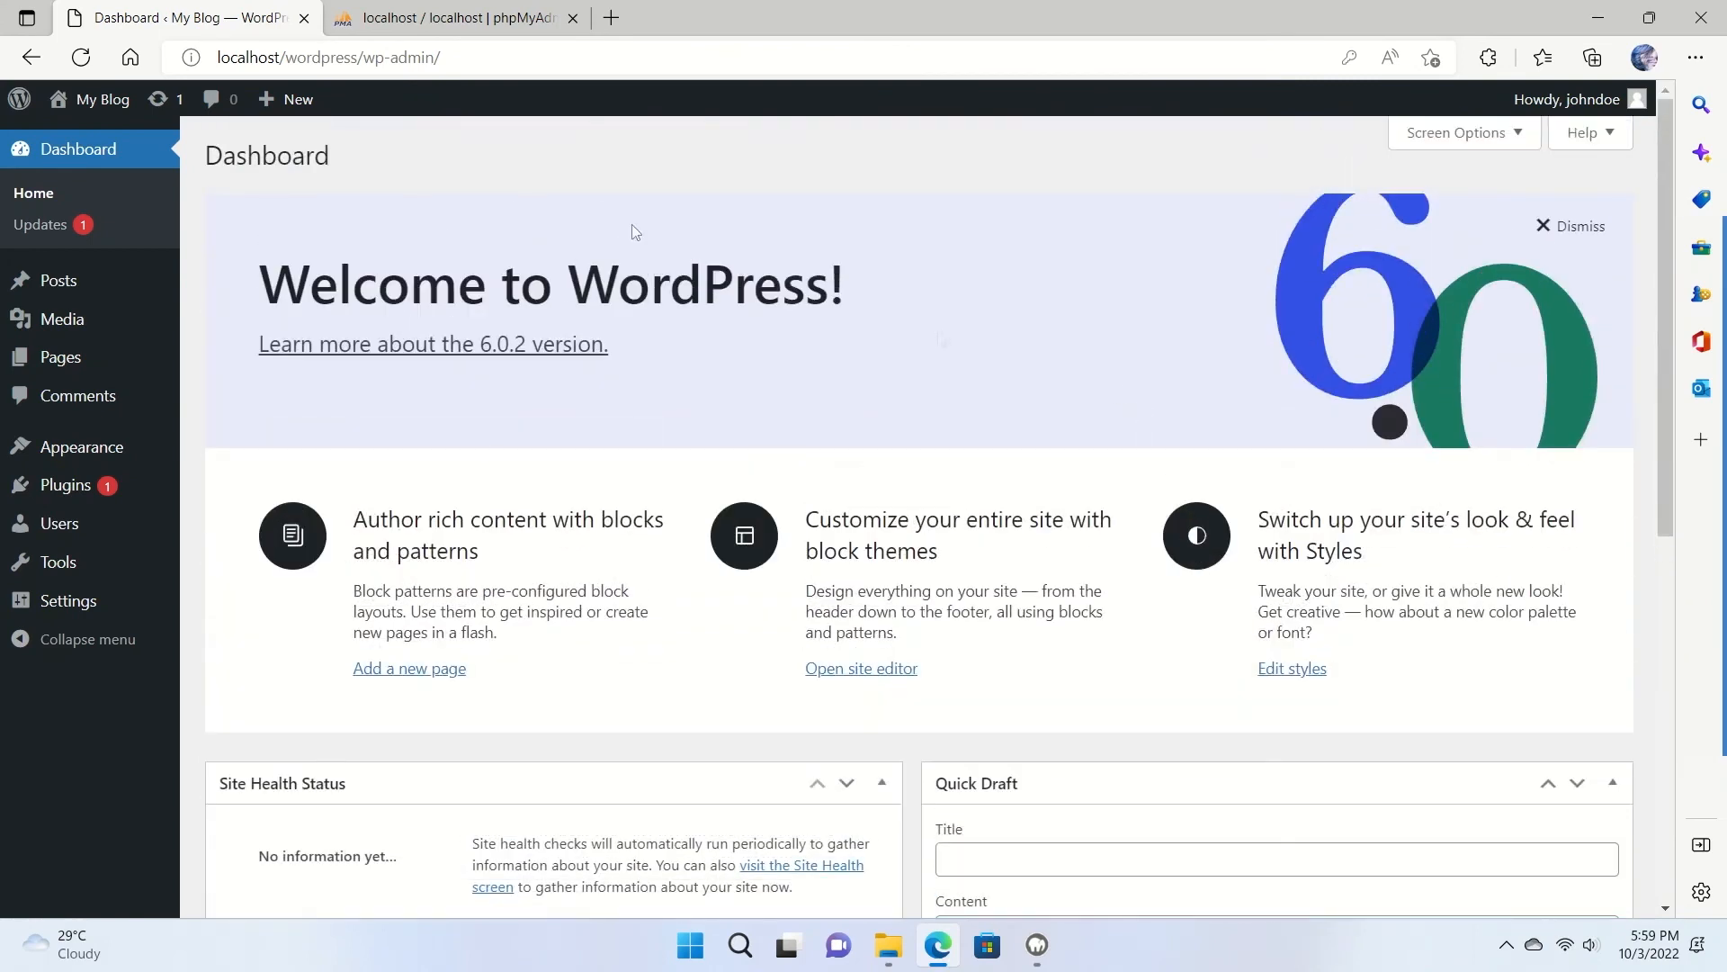